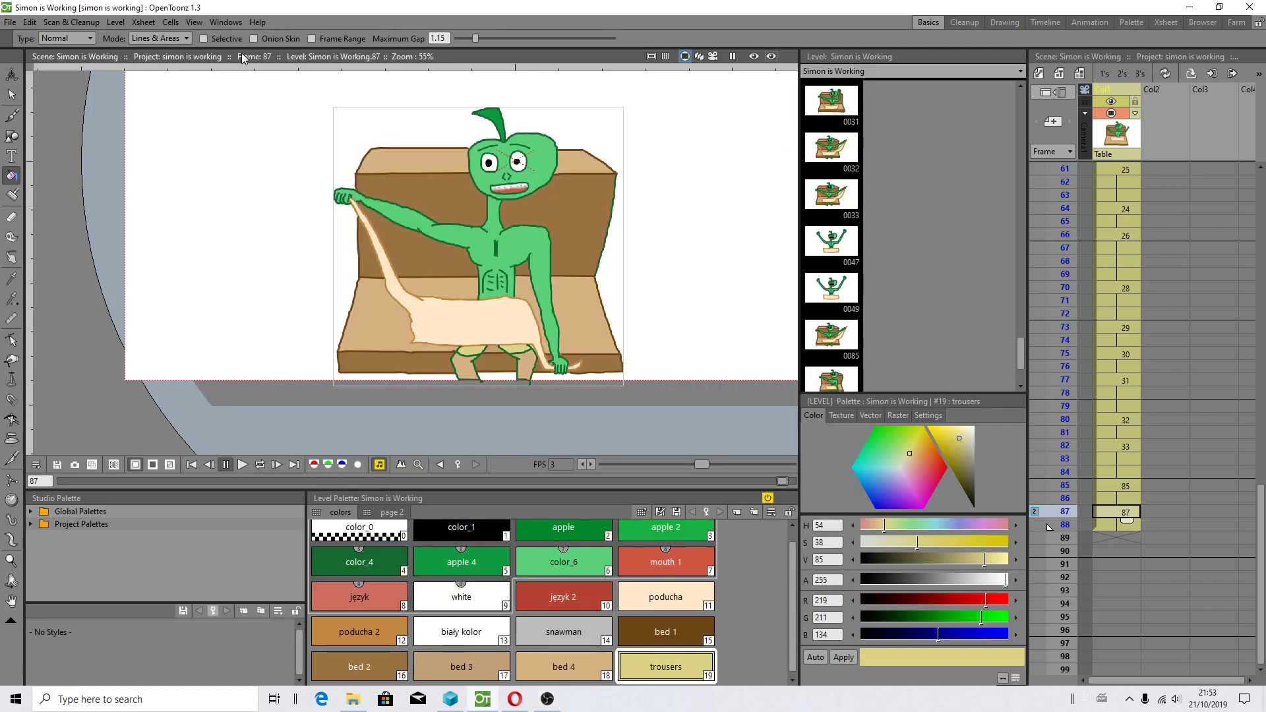
- Check the program's version in the About window, then close it
click(257, 22)
click(290, 54)
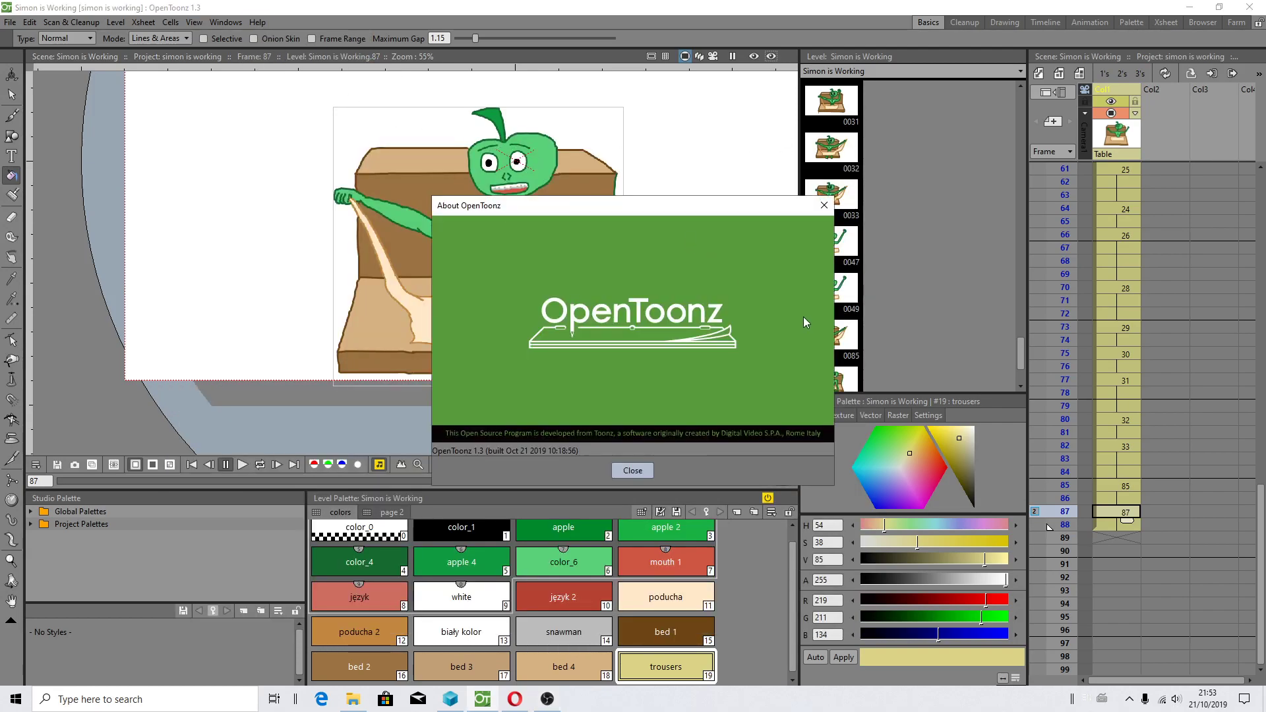
click(823, 210)
- Extend drawing 87 in the Xsheet down through frames 88–90 and go to frame 89
scroll(591, 248, up, 2)
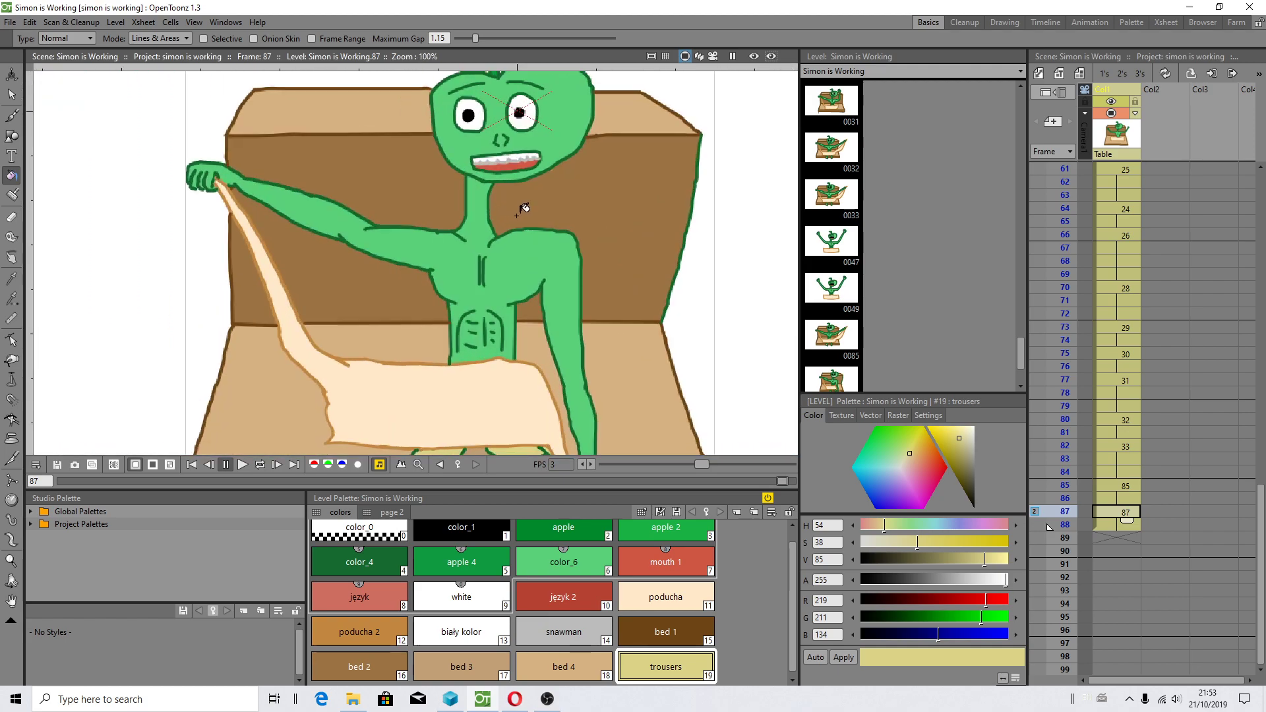
key(space)
drag(591, 248, 569, 260)
scroll(567, 261, down, 1)
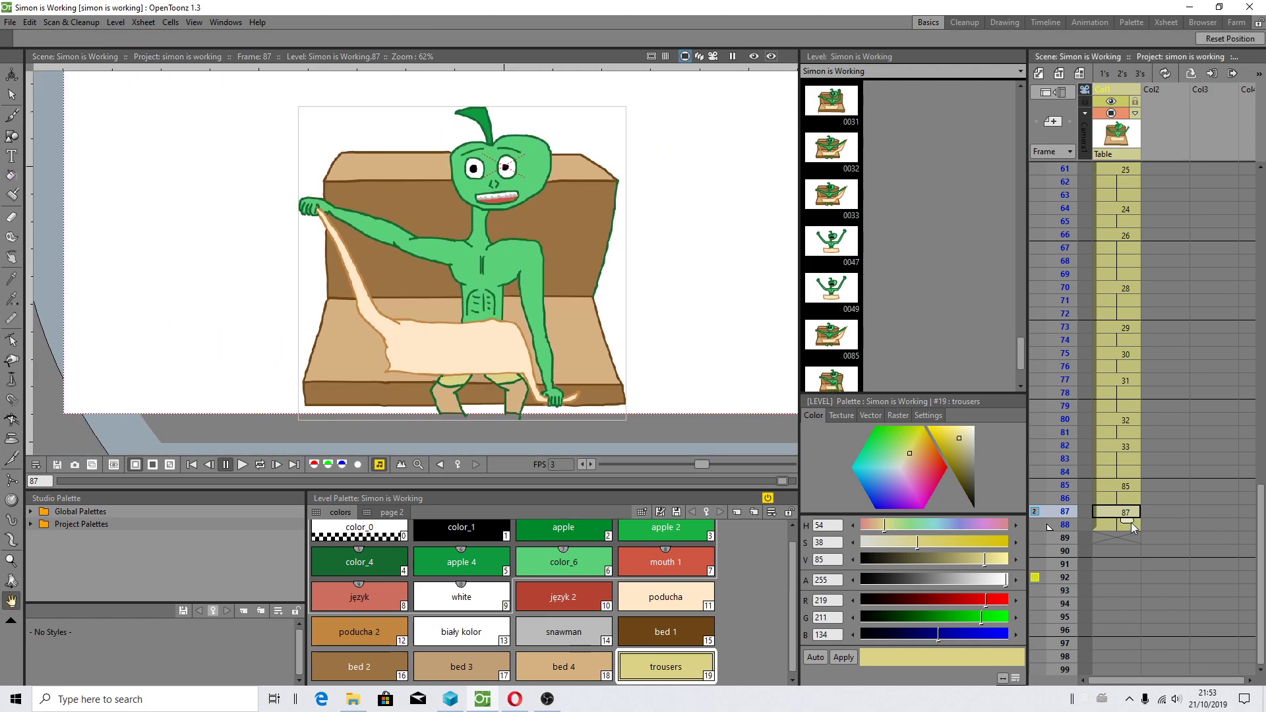
drag(1128, 527, 1126, 551)
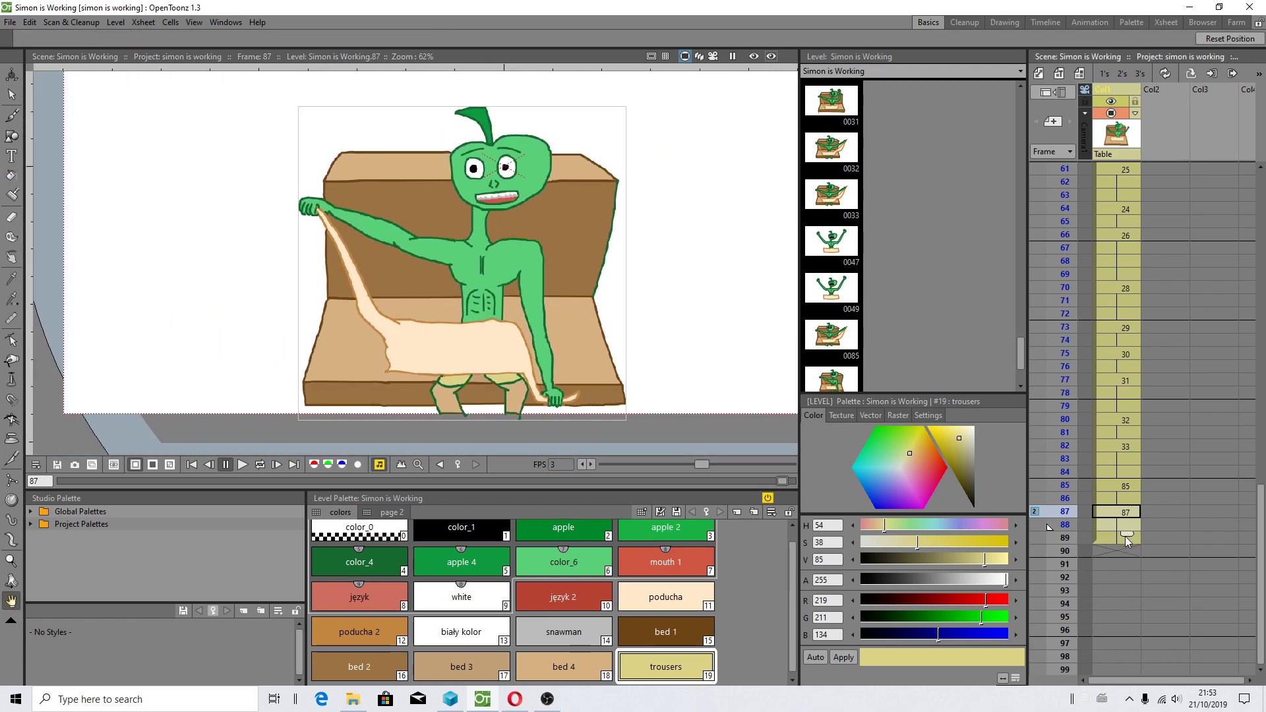
click(1125, 537)
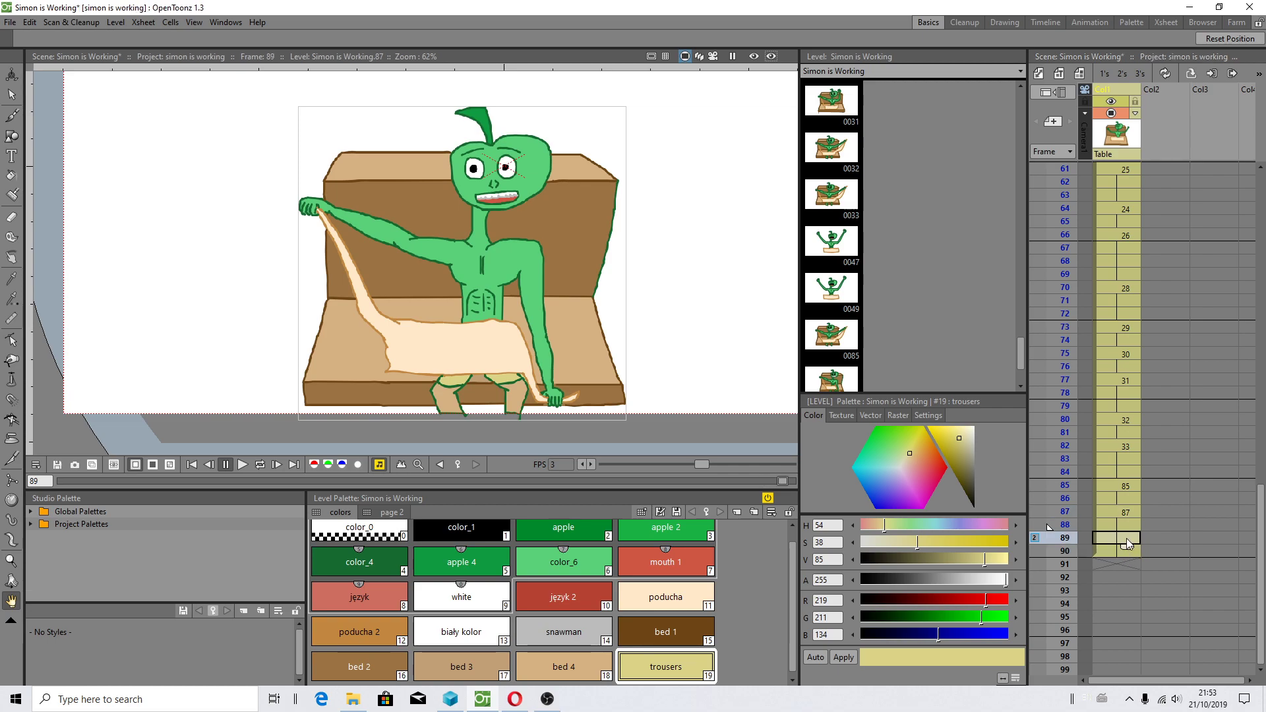
- Draw and erase a test stroke on frame 89, leaving it blank, then return to frame 88
click(11, 115)
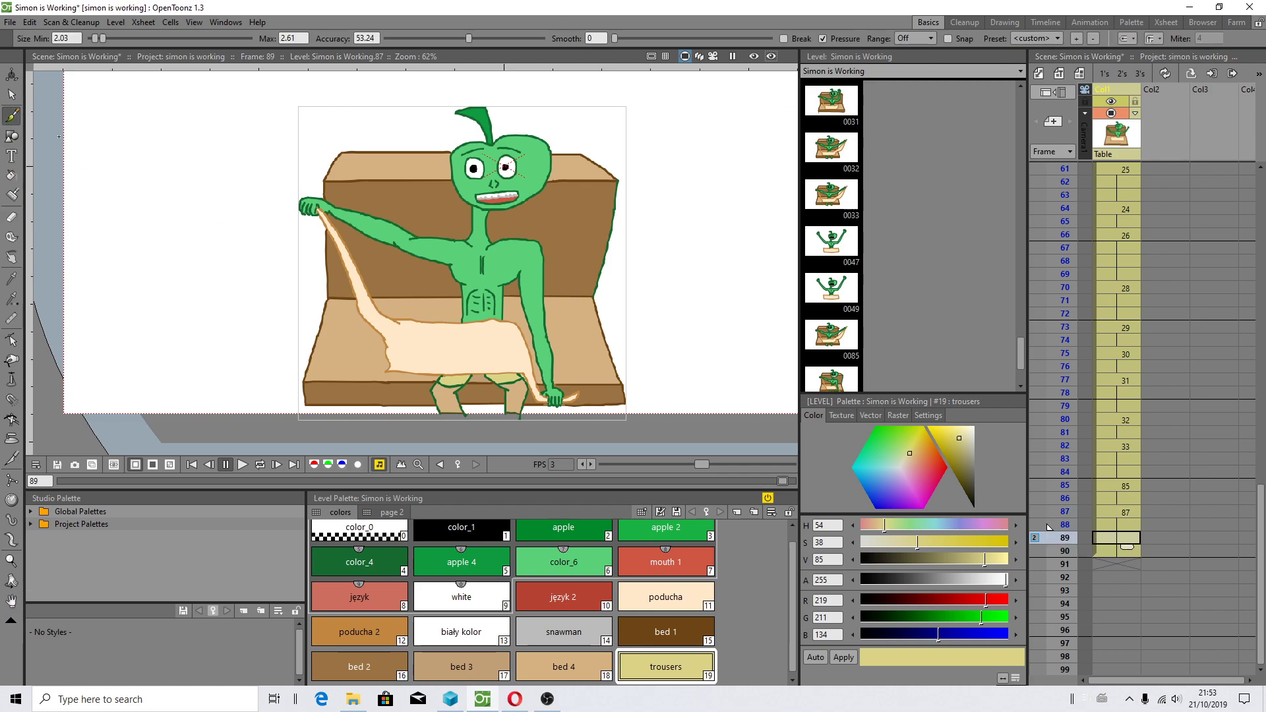
drag(335, 234, 421, 289)
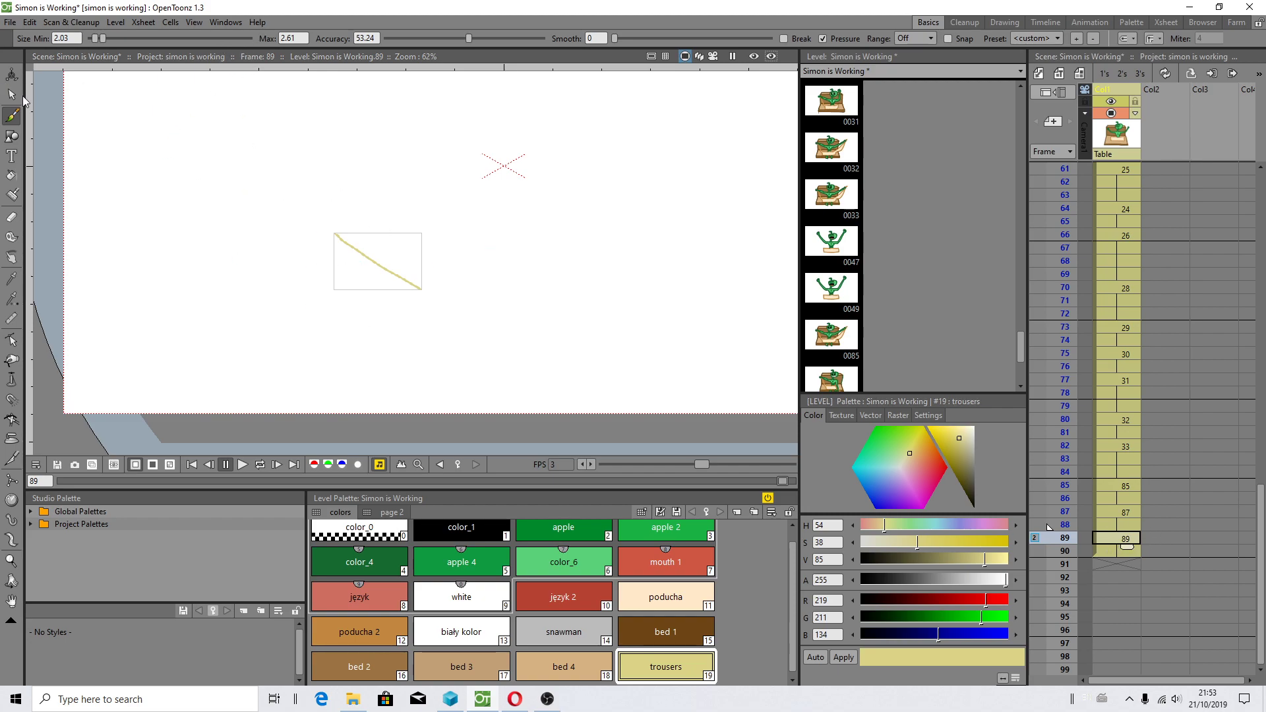
click(11, 217)
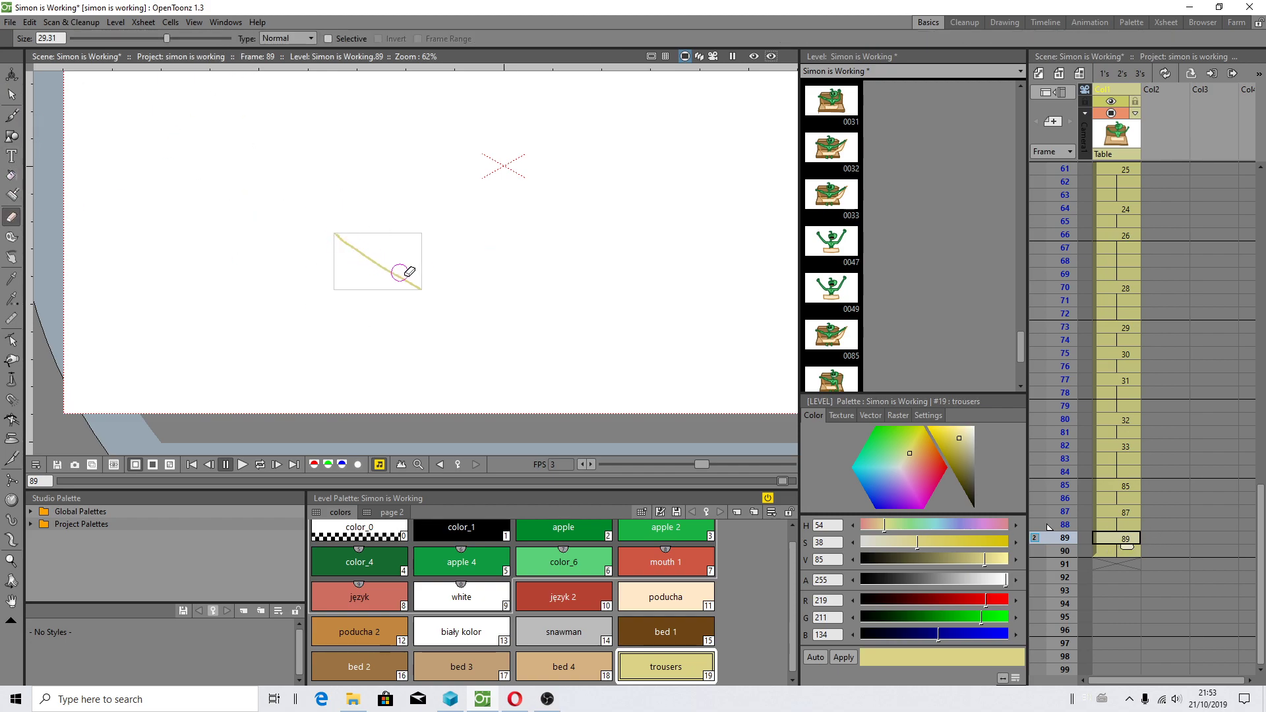
drag(410, 272, 436, 297)
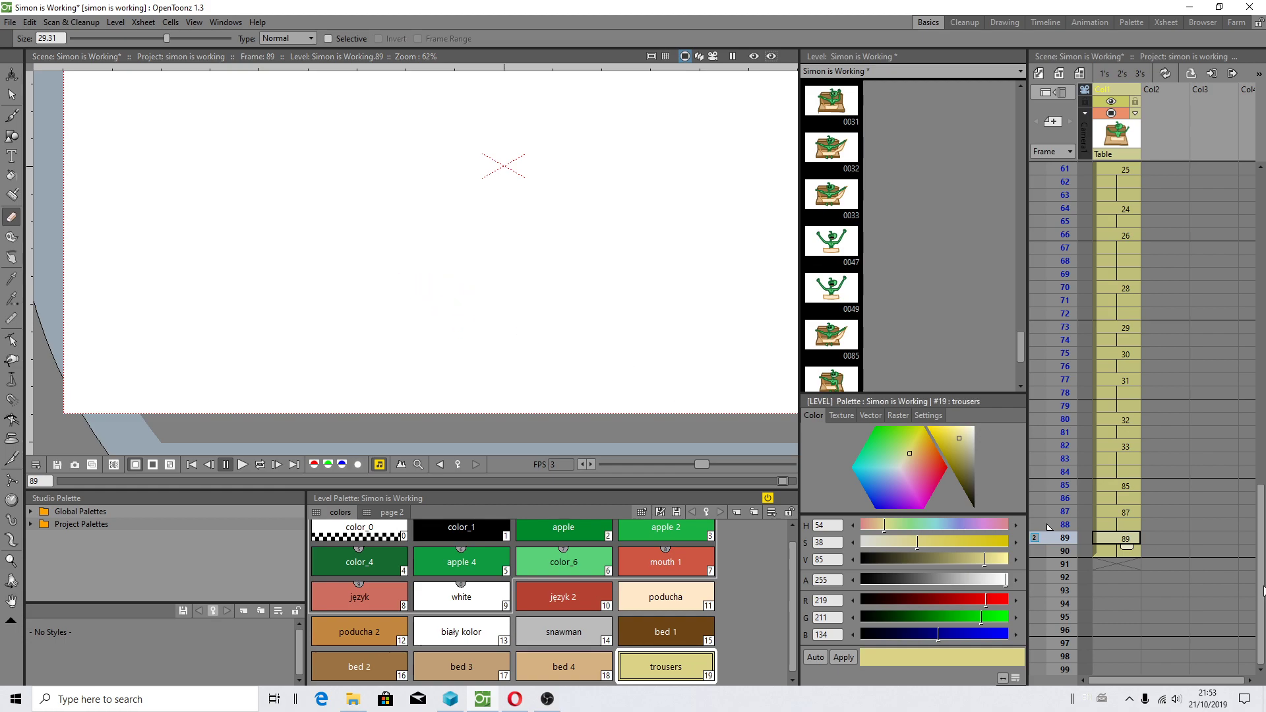
click(1129, 526)
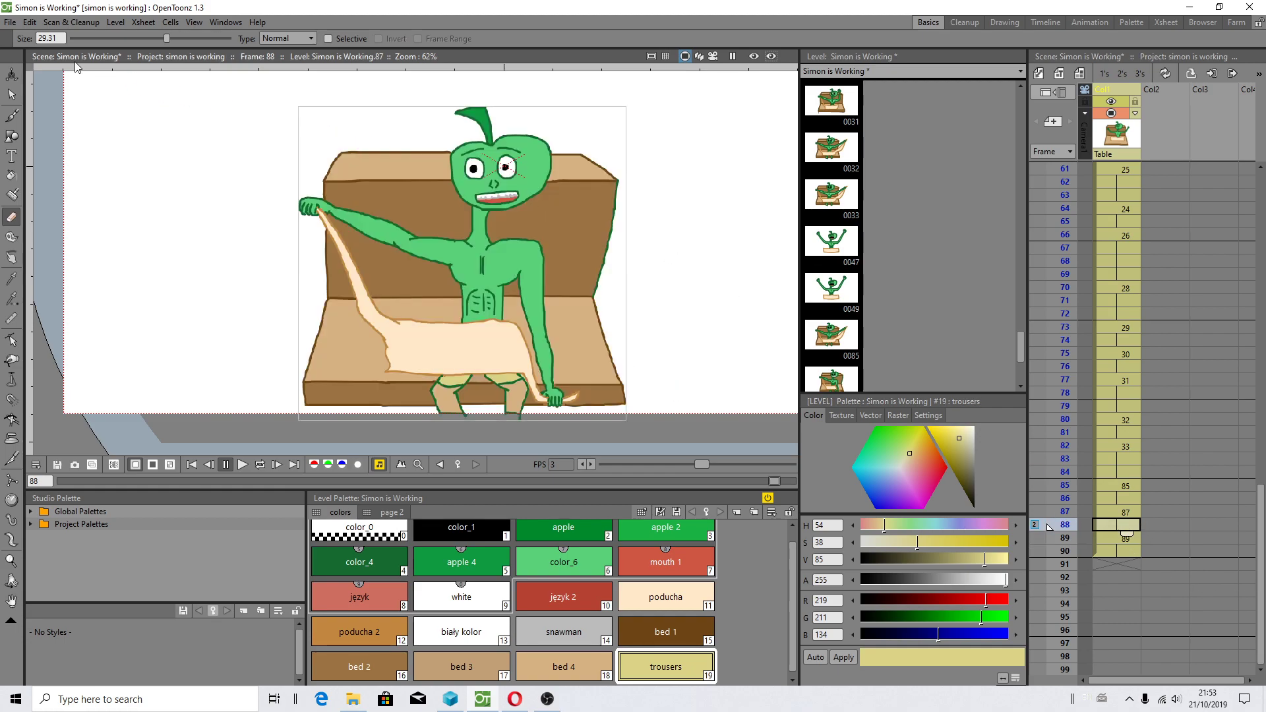
- Select all strokes of the frame 88 drawing and copy them
click(11, 95)
click(30, 24)
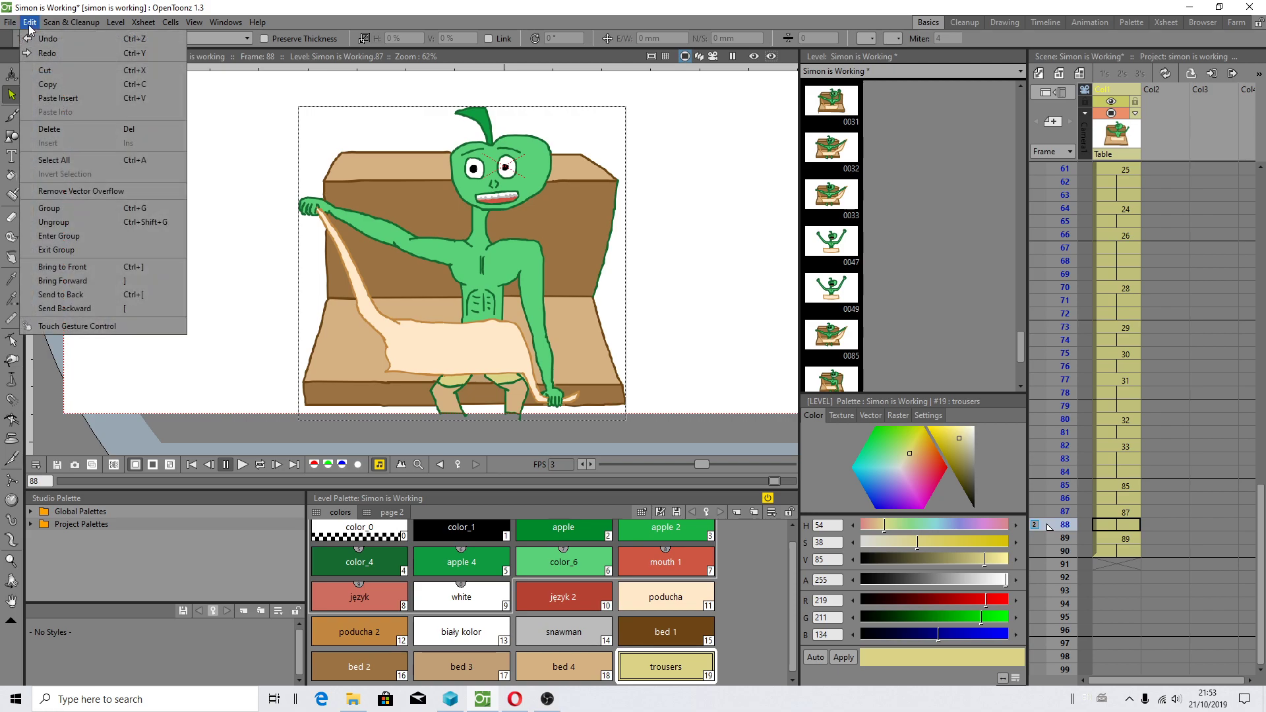
click(69, 159)
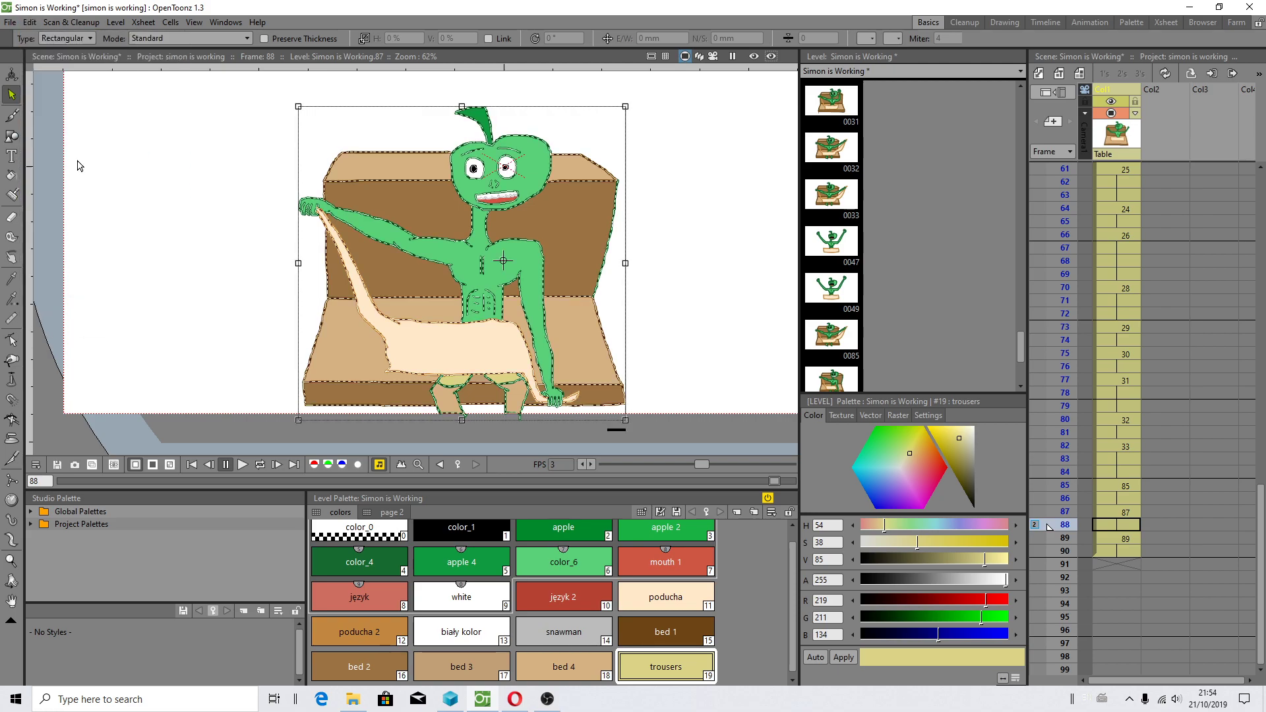
click(30, 22)
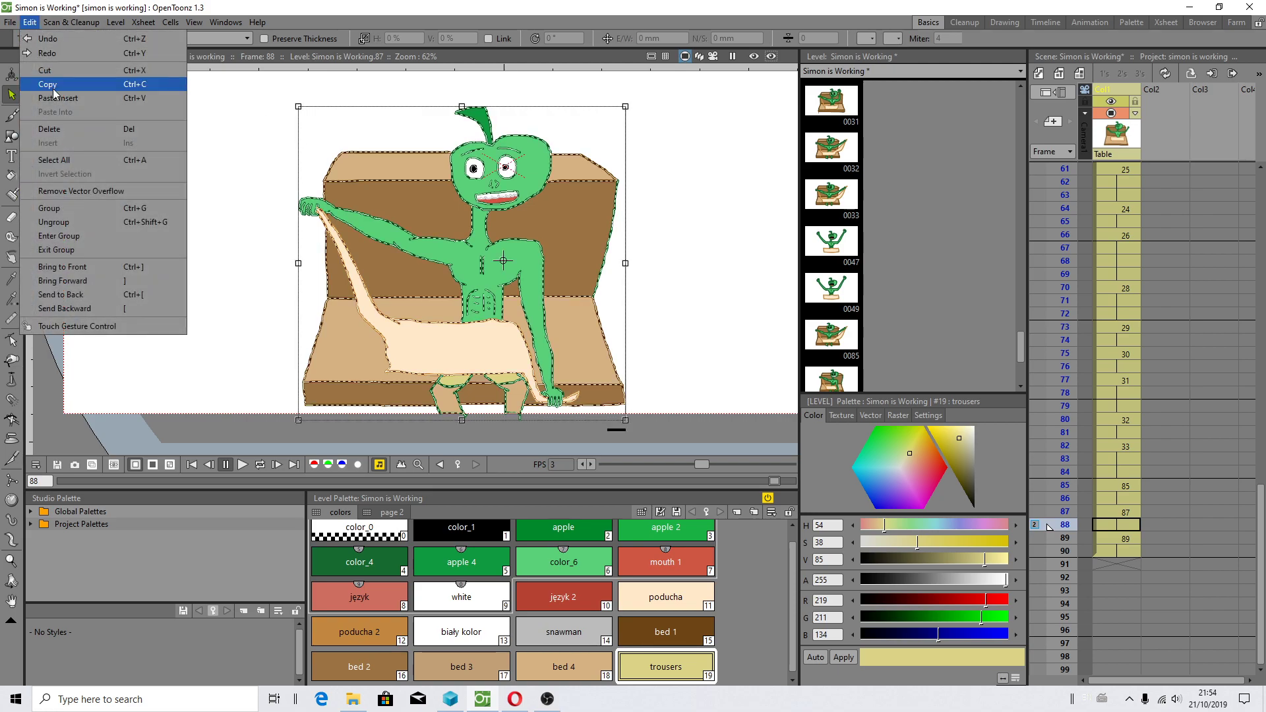
click(54, 84)
- Paste the copied character drawing into frame 89, removing the duplicate paste
click(1127, 540)
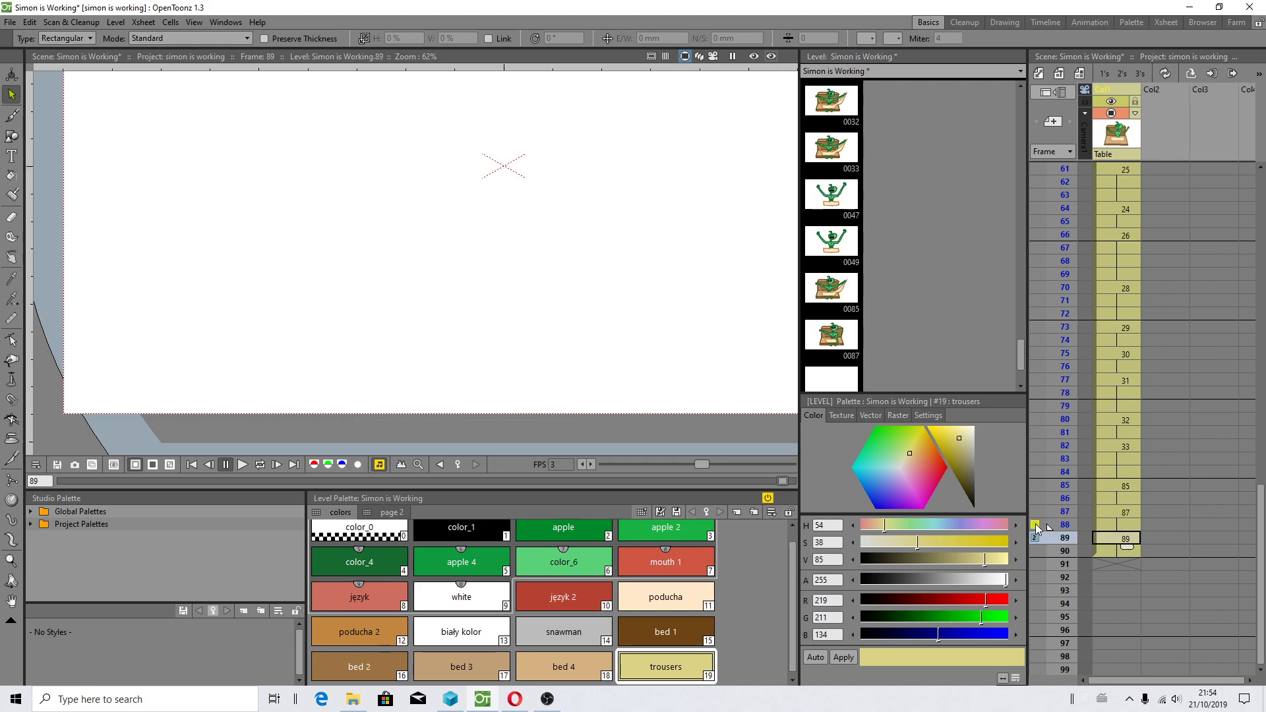
key(ctrl+v)
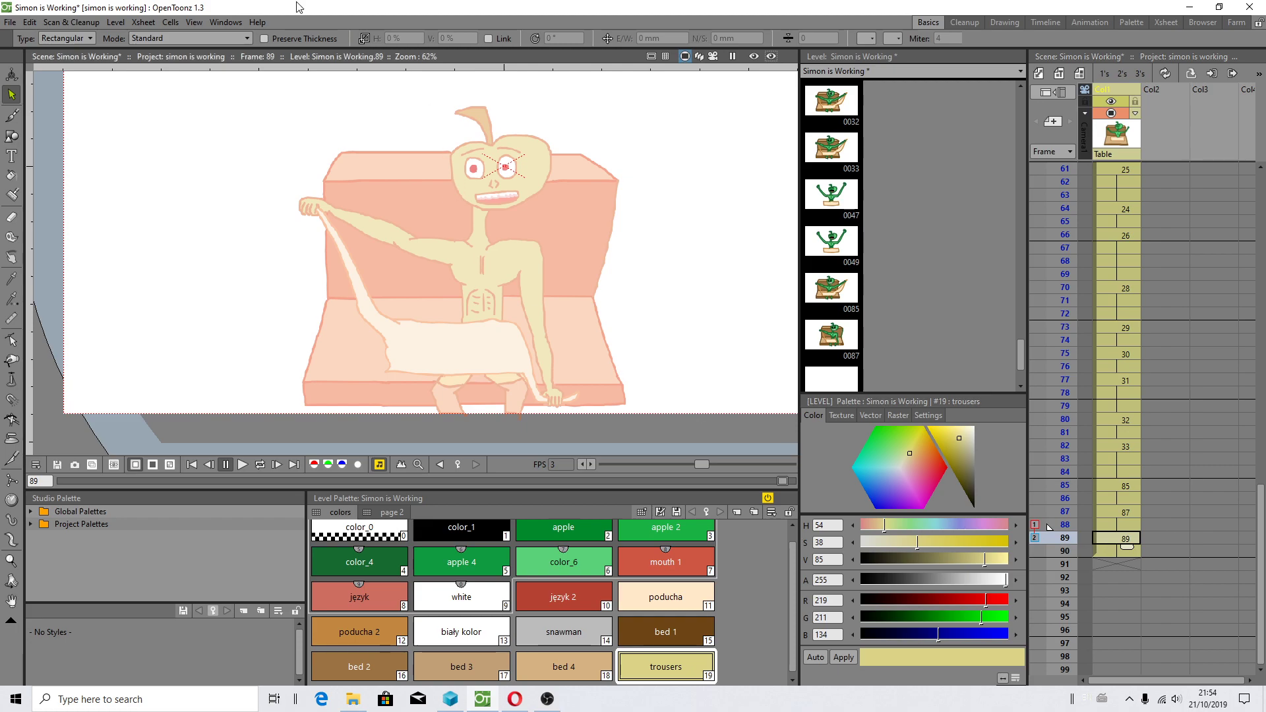
click(29, 22)
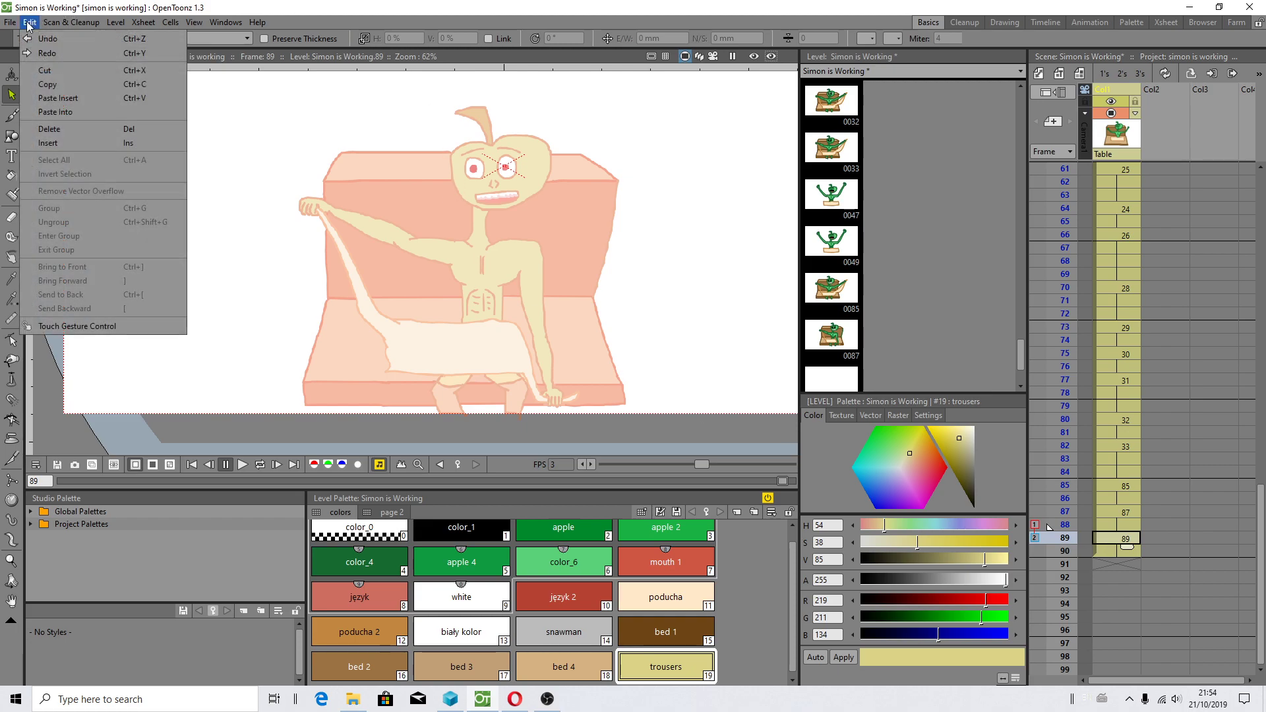
click(64, 100)
key(Delete)
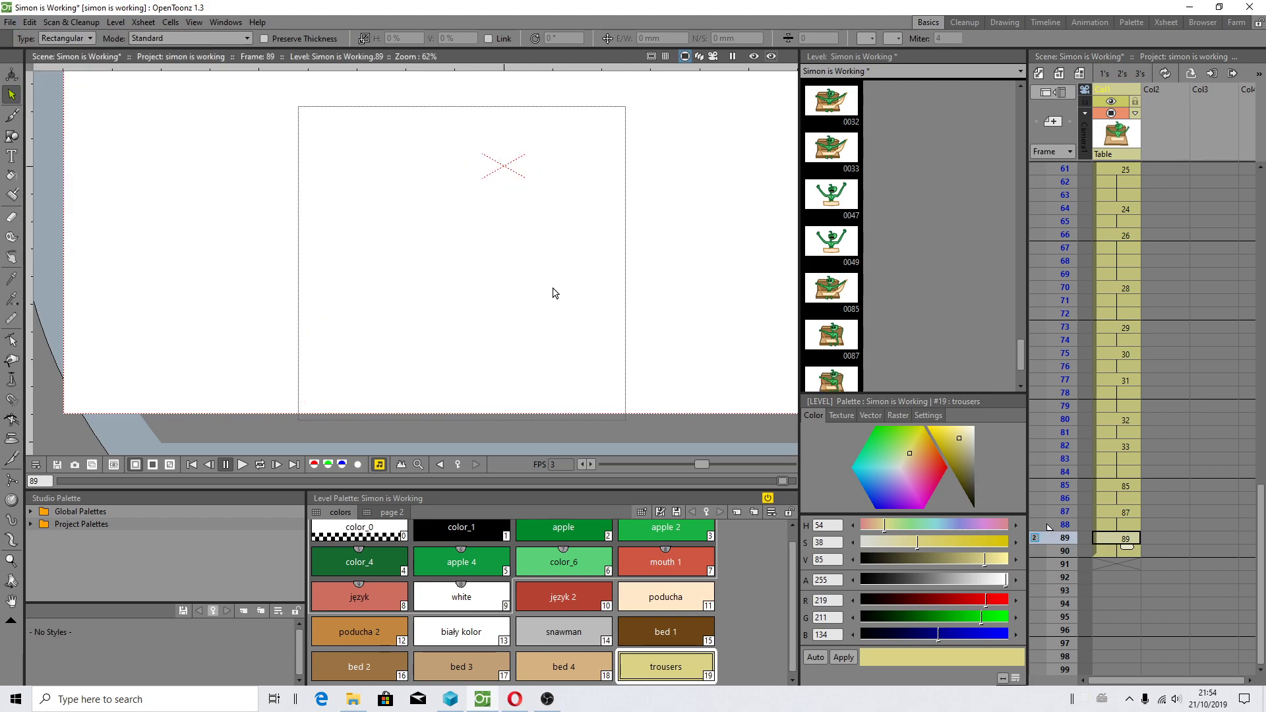
key(b)
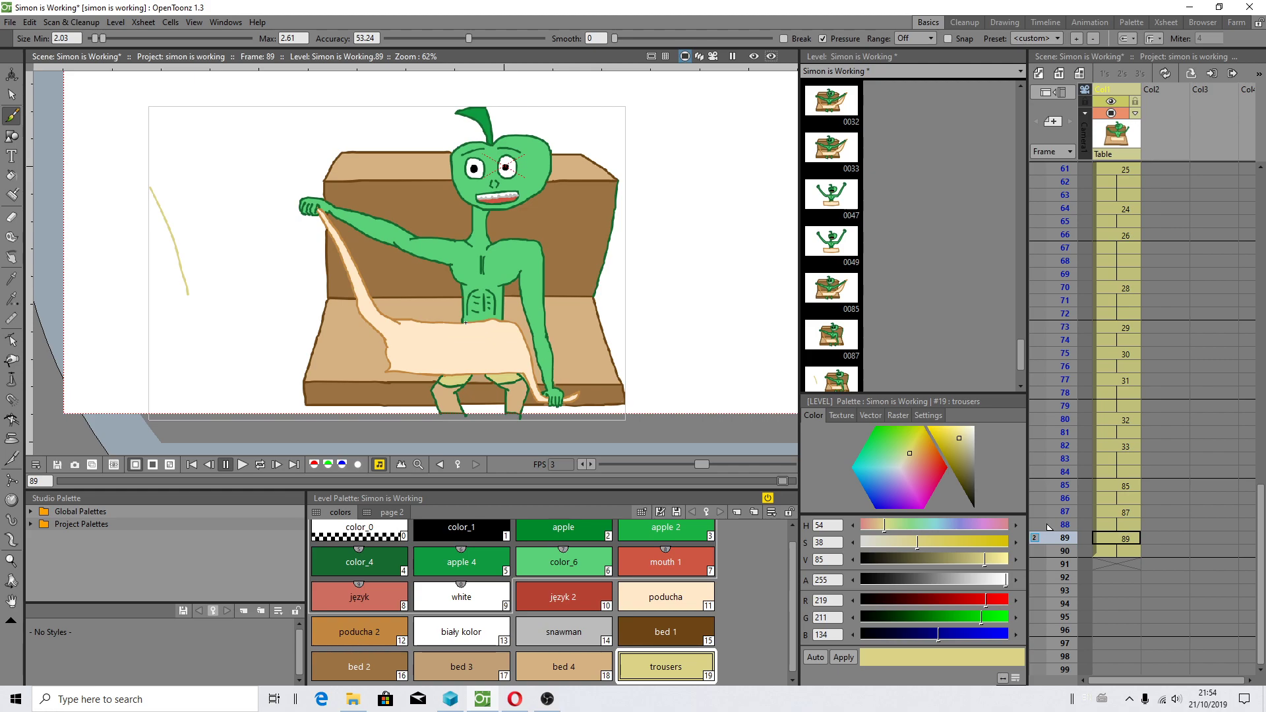
- Undo the stray stroke on frame 89 and show frame 88 as an onion-skin reference
key(ctrl+z)
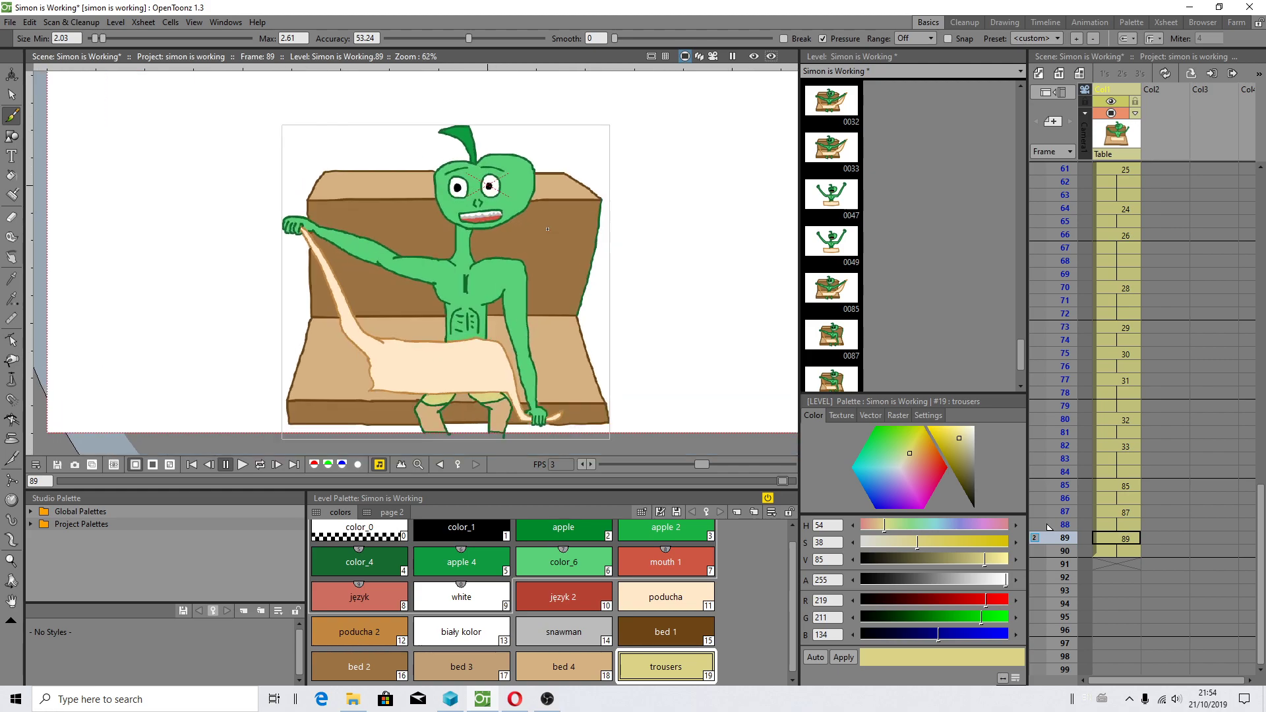
scroll(519, 295, up, 1)
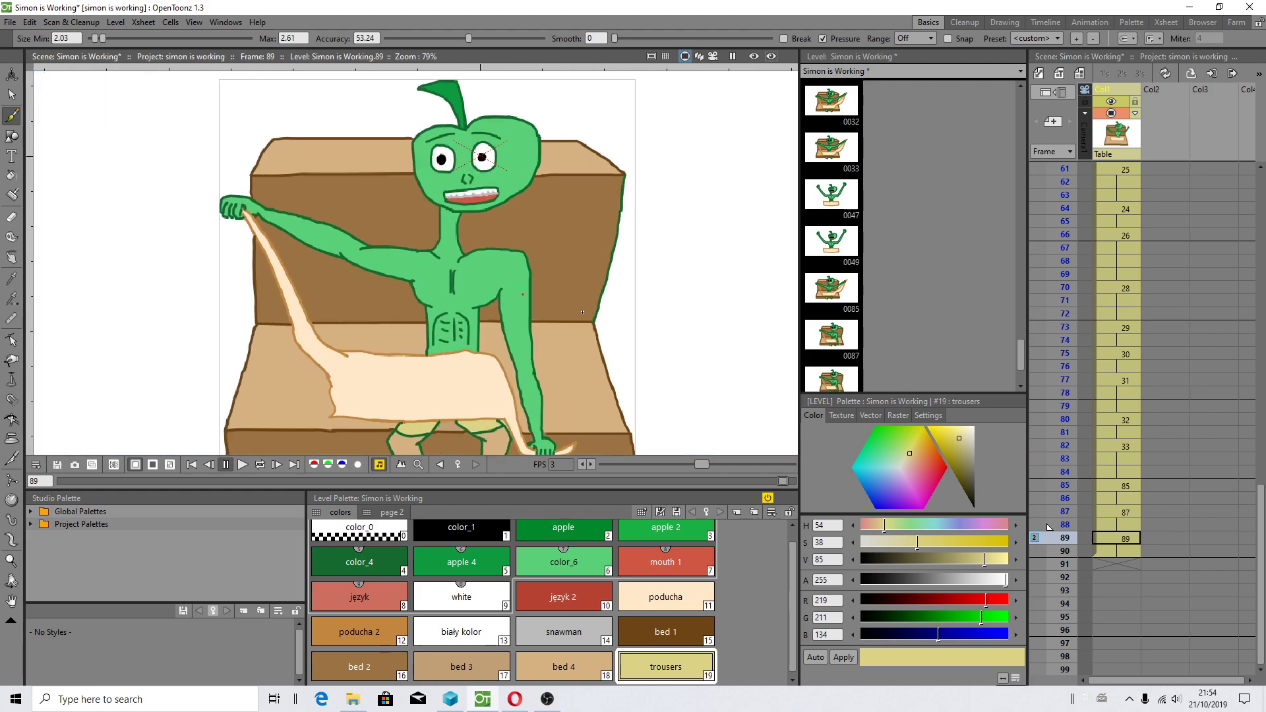
click(1121, 524)
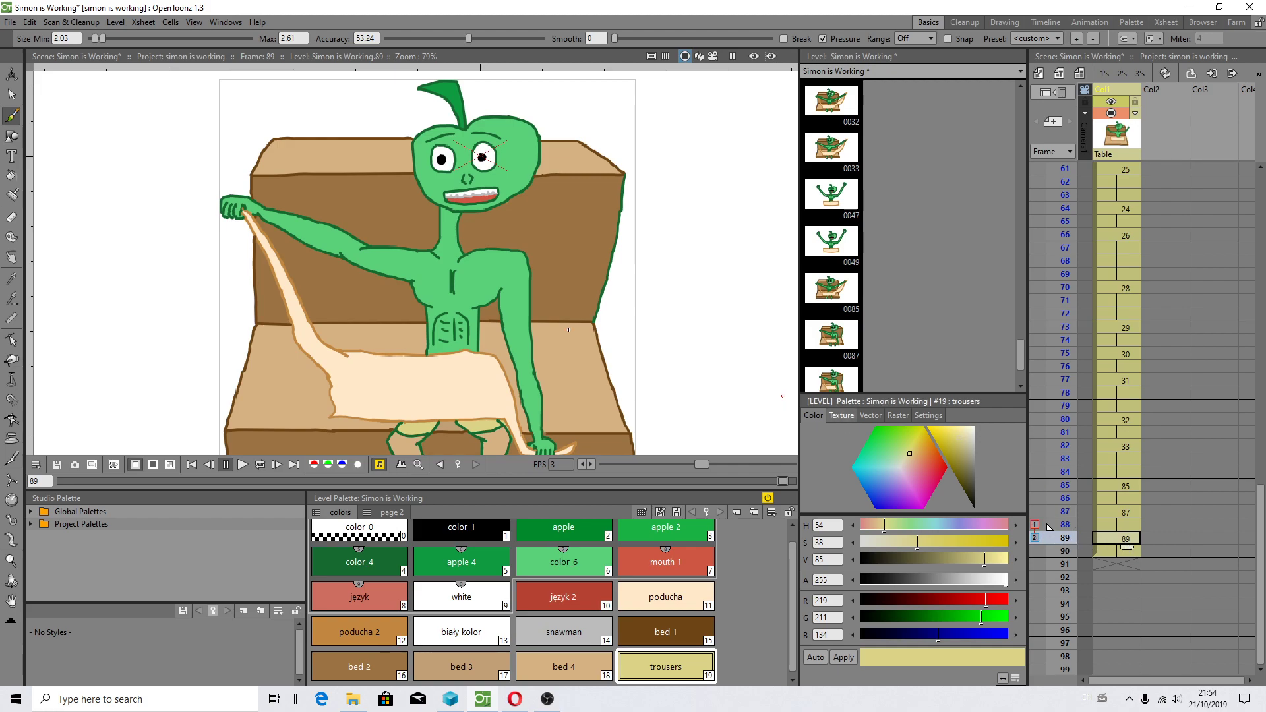
scroll(499, 232, down, 1)
scroll(582, 273, up, 1)
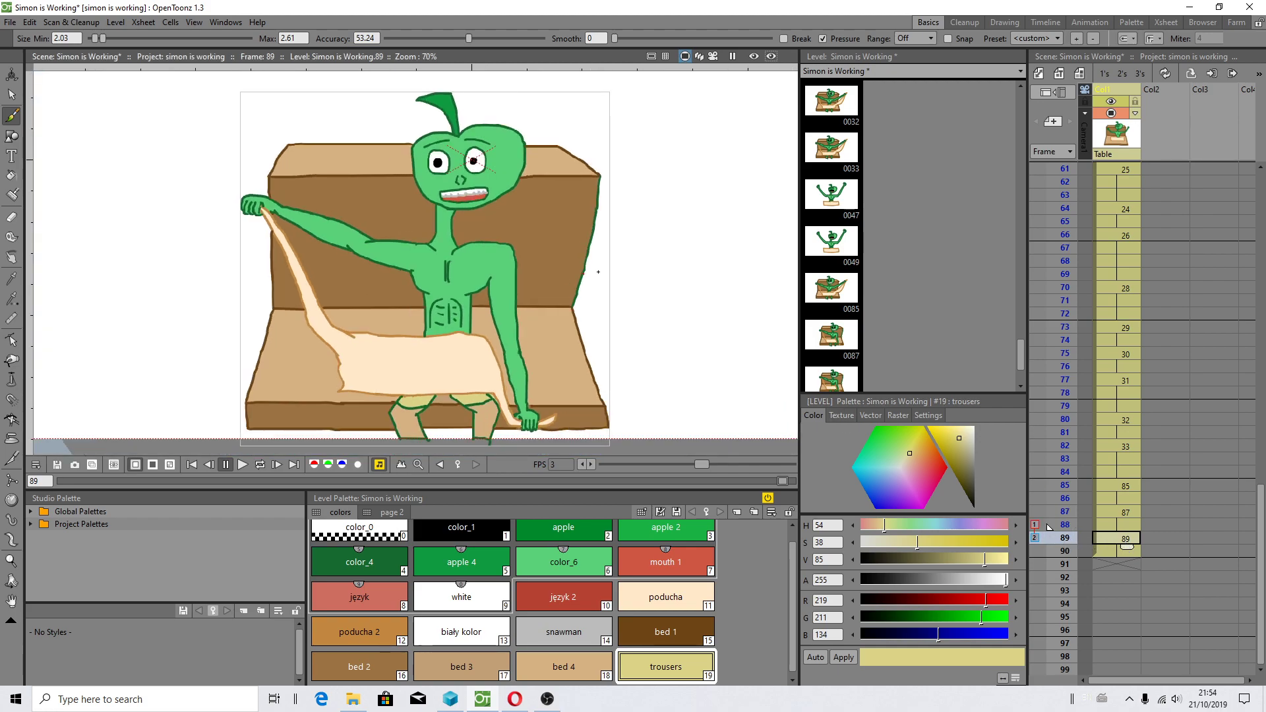
- Take the Eraser and zoom and pan in on the character's chest and head
click(17, 220)
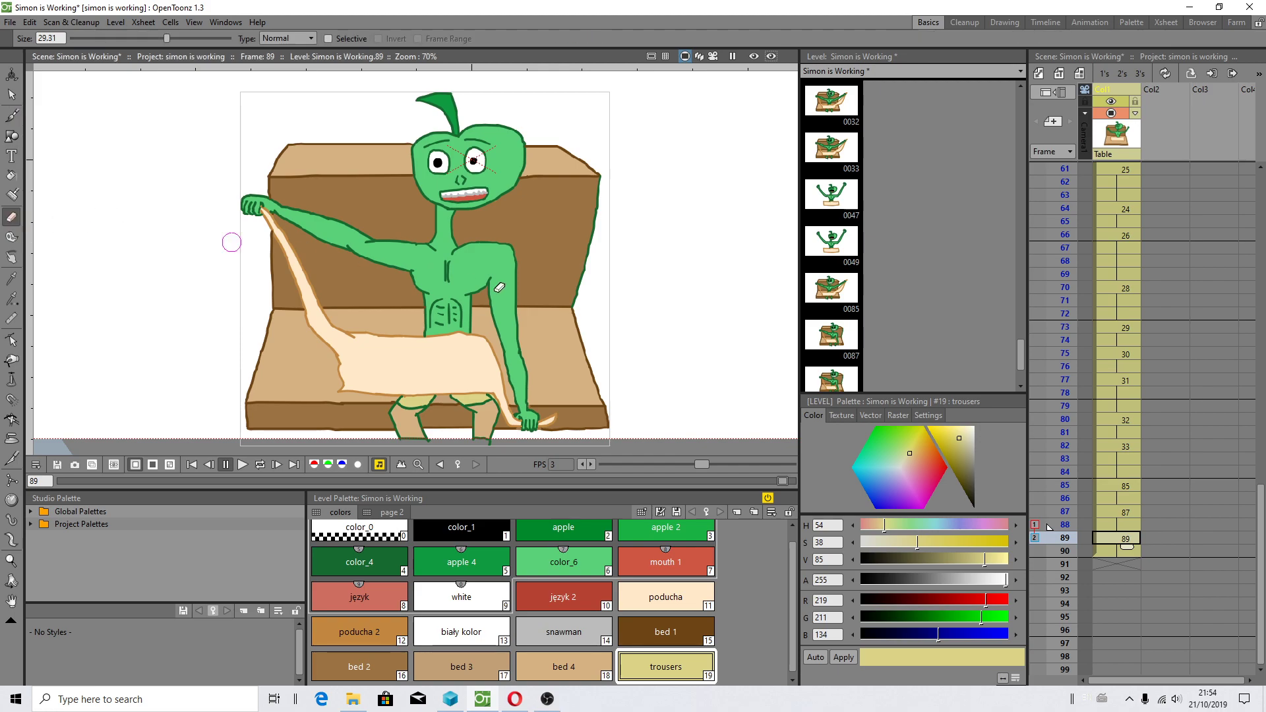
scroll(535, 266, down, 1)
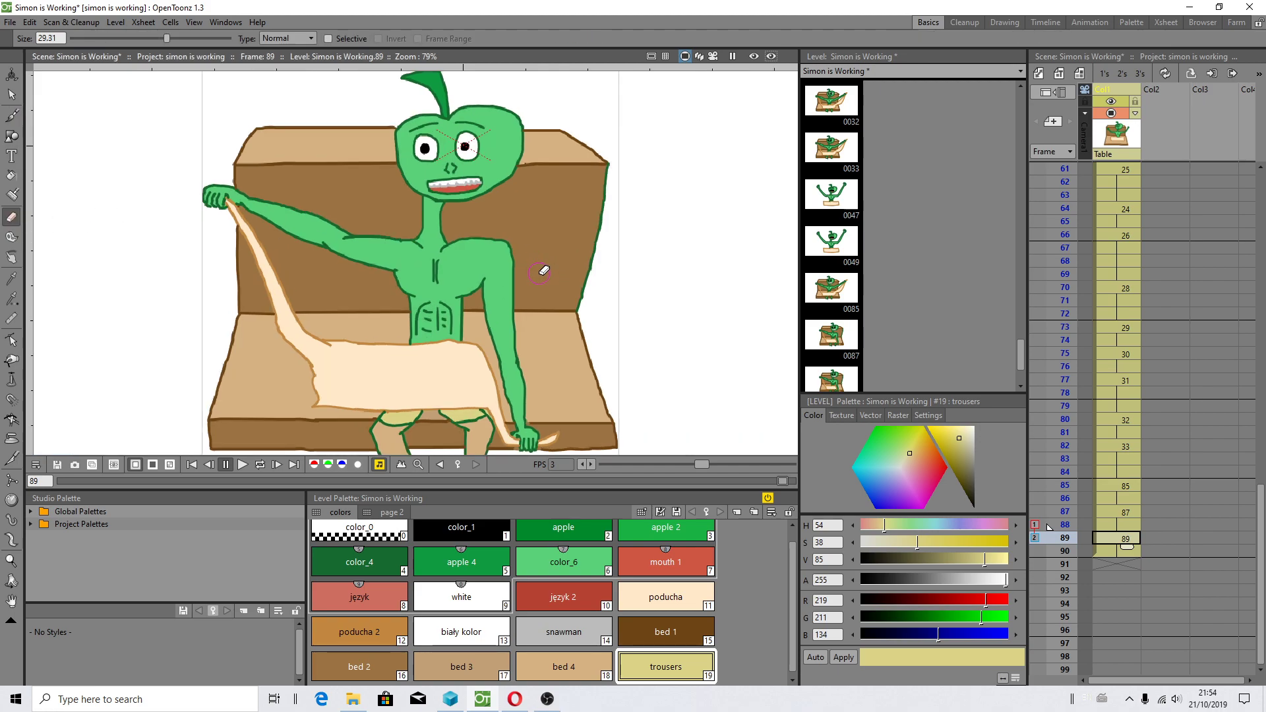
scroll(541, 270, down, 1)
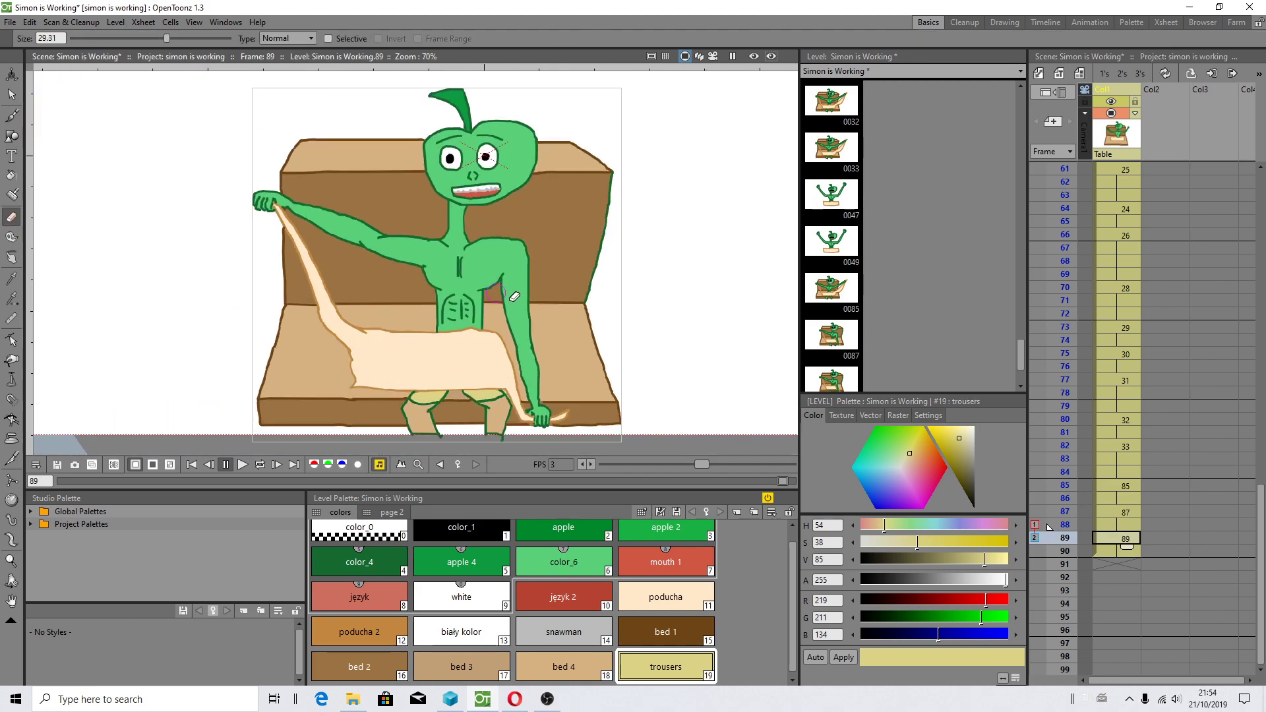
scroll(503, 293, up, 3)
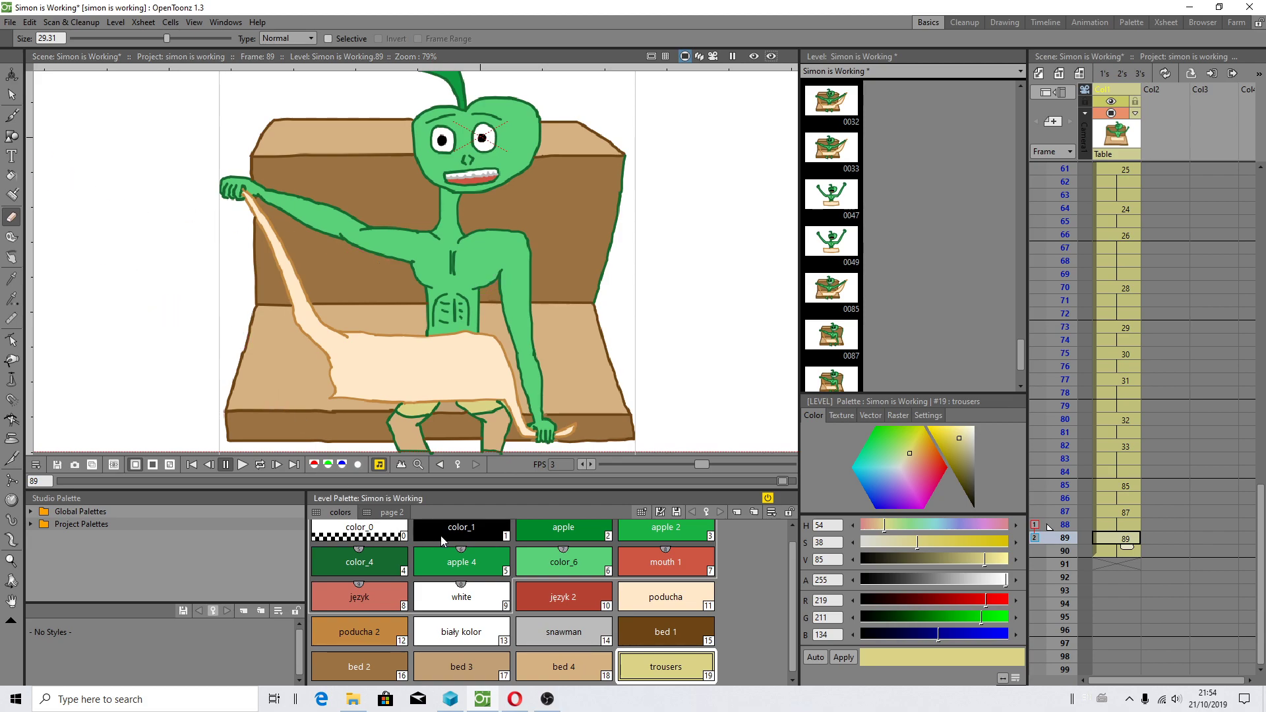
scroll(440, 535, up, 1)
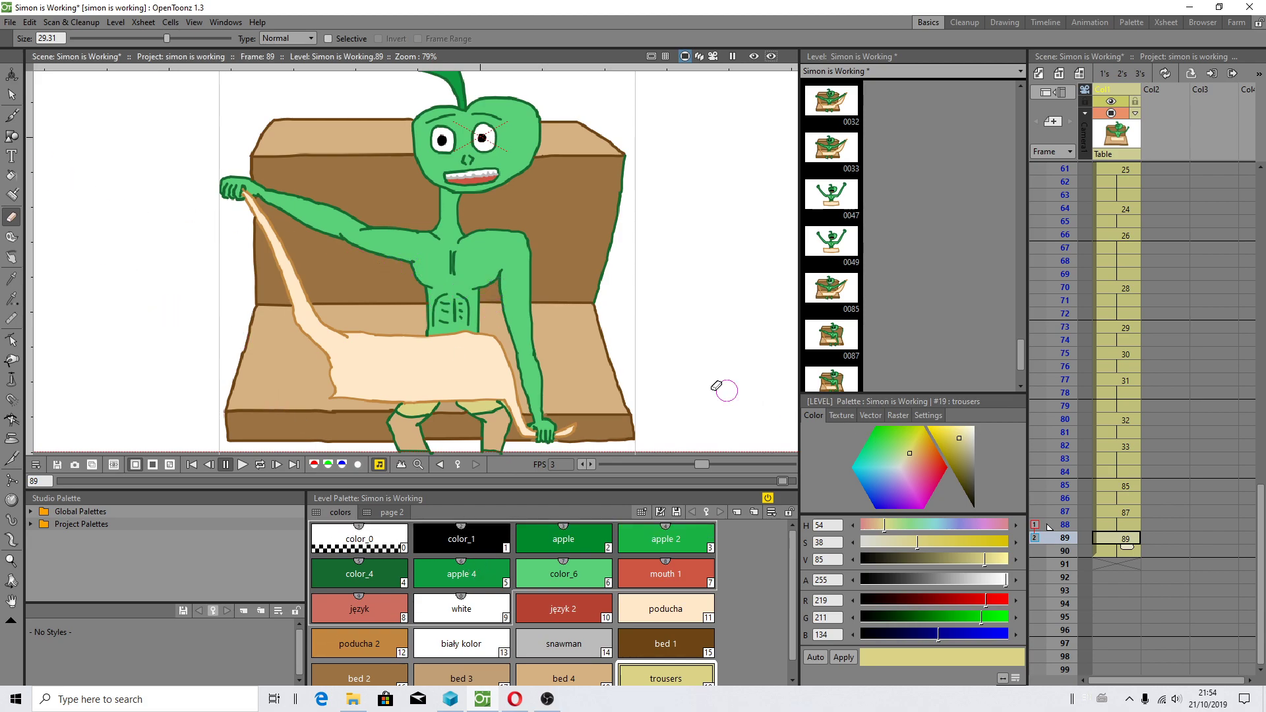
scroll(502, 296, up, 3)
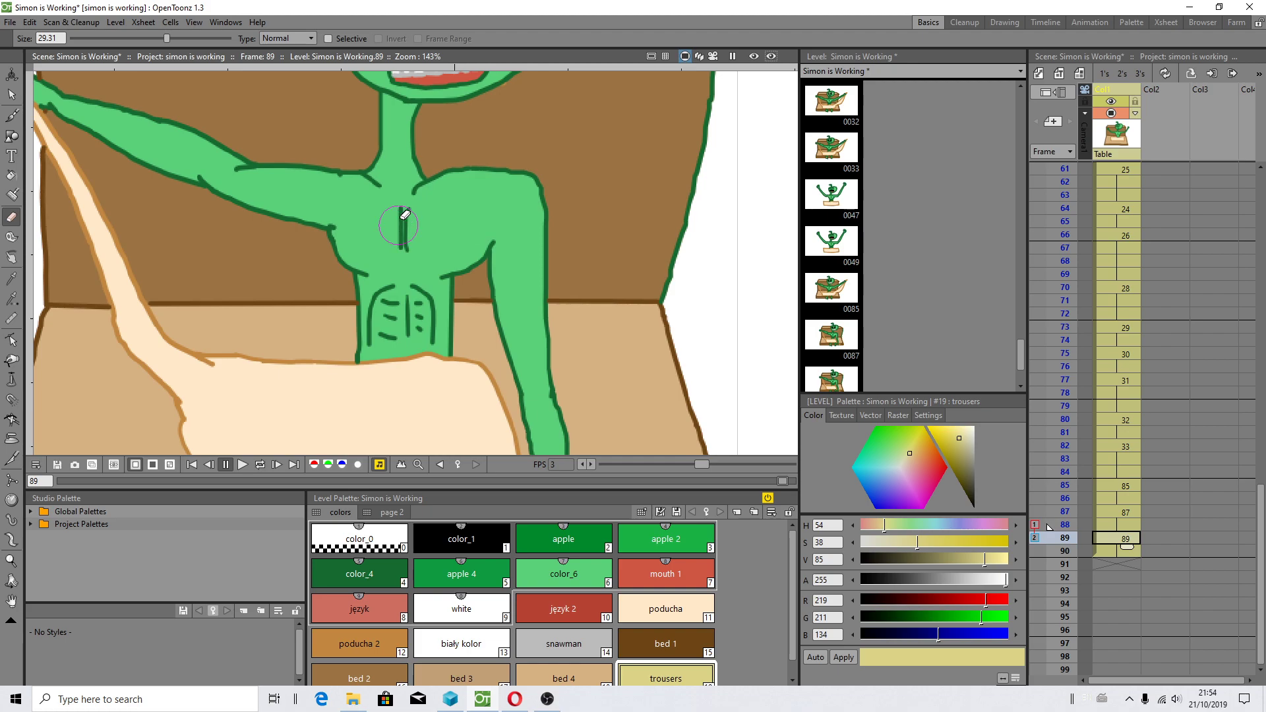
key(space)
drag(498, 257, 482, 365)
scroll(462, 337, down, 1)
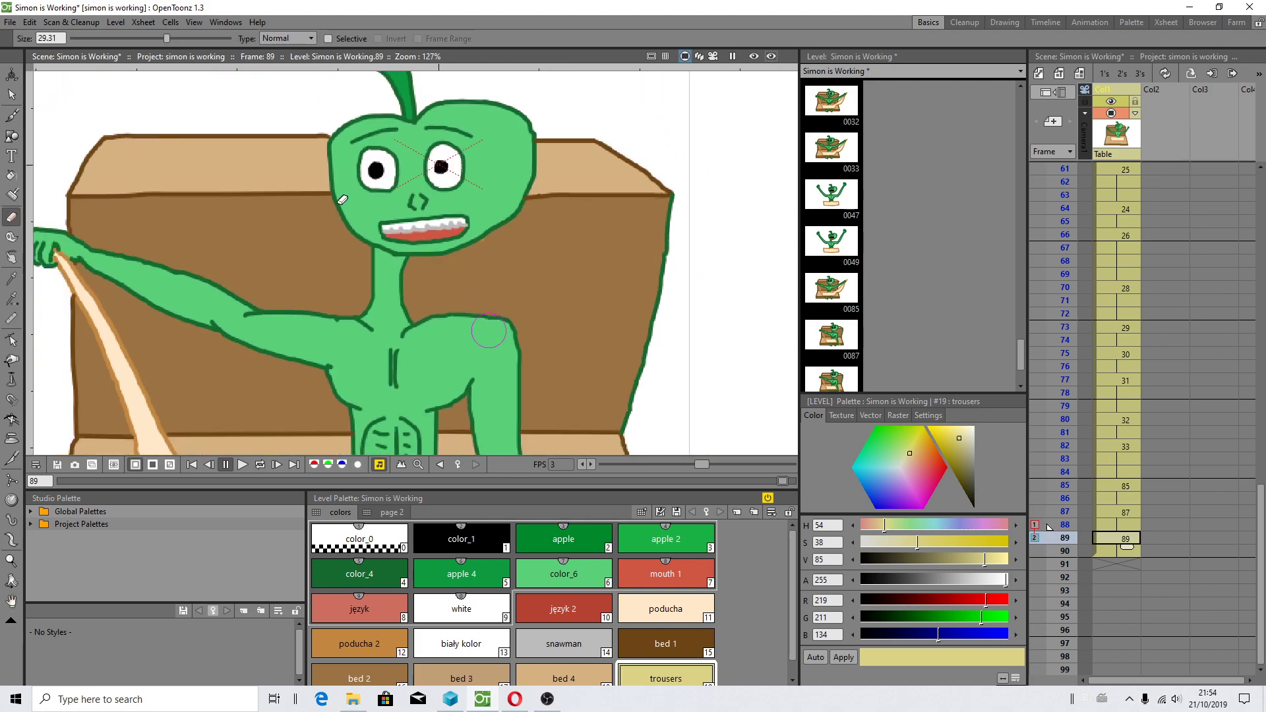
- Enable Link Flipbooks in the View menu
click(195, 22)
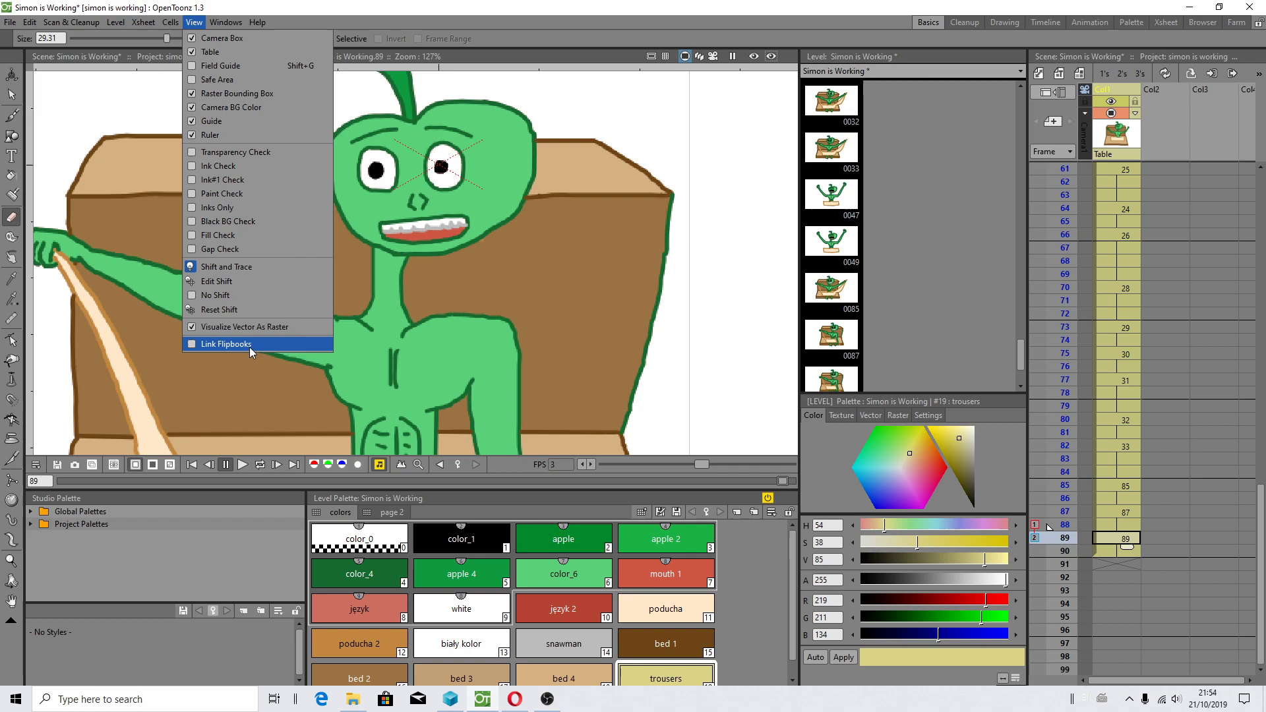
click(238, 345)
click(224, 23)
click(222, 343)
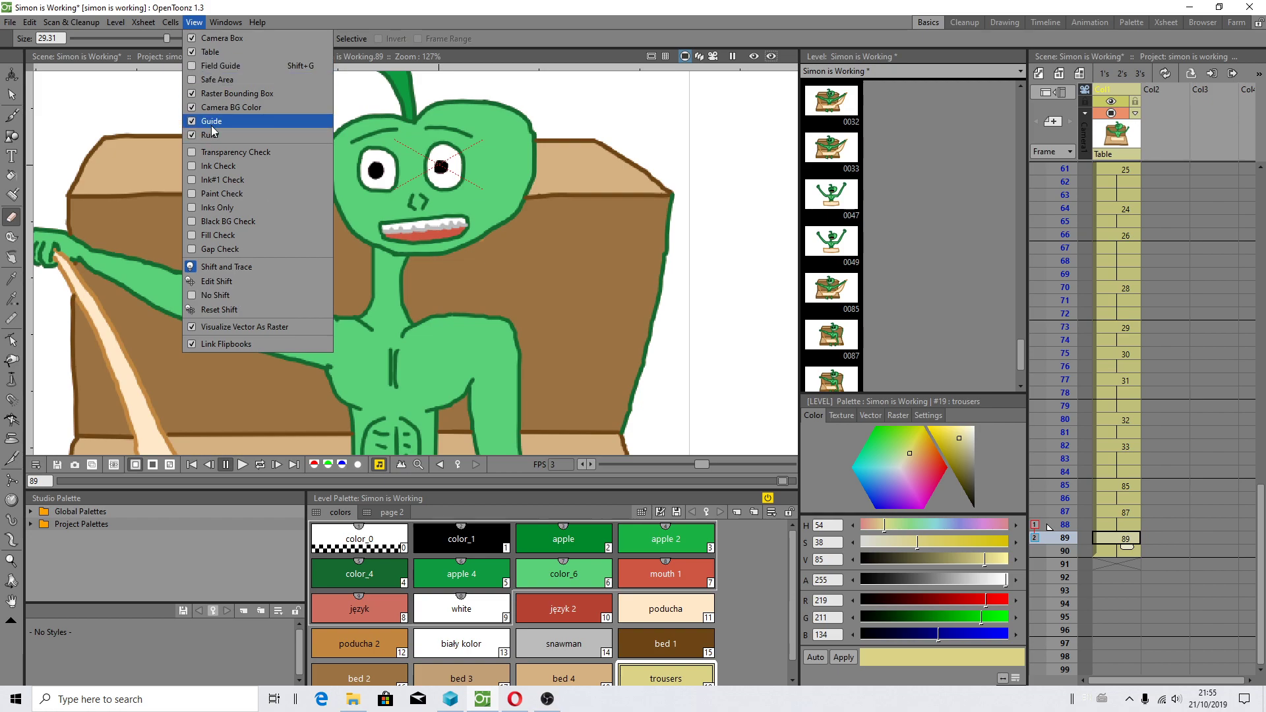
- Toggle the Field Guide, camera guides and Ruler display on and off
click(212, 66)
click(225, 22)
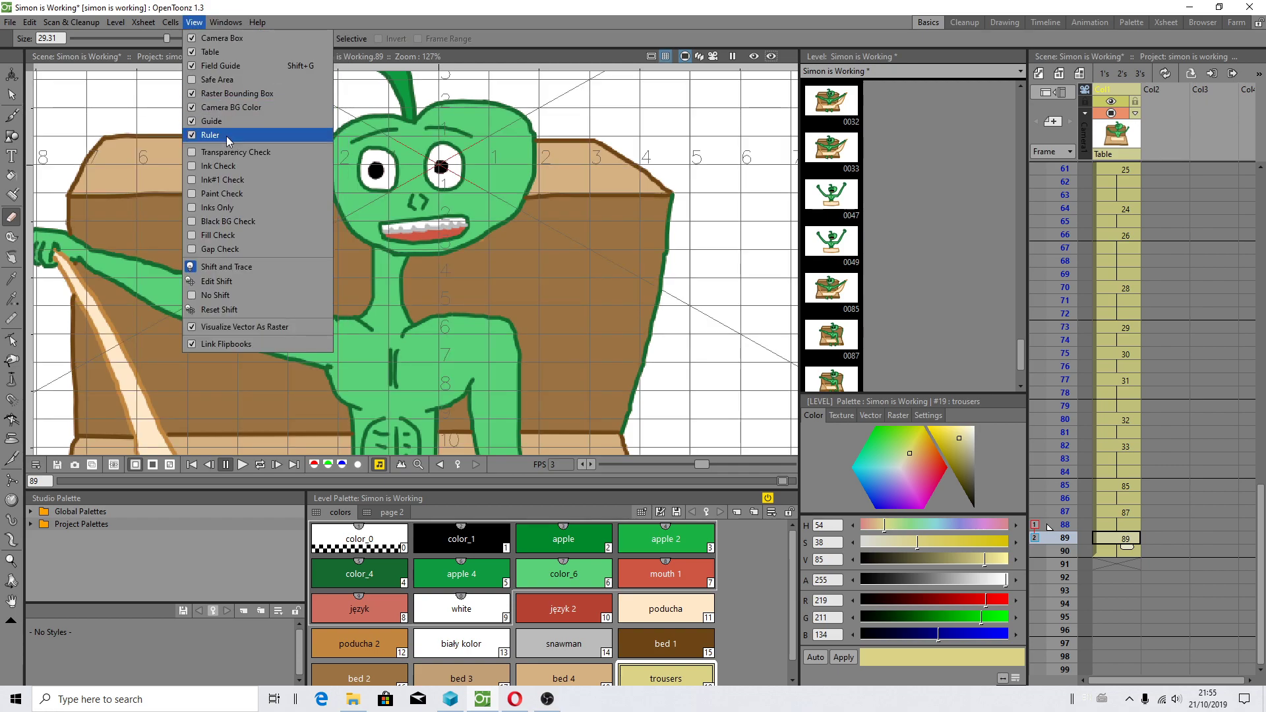
click(220, 123)
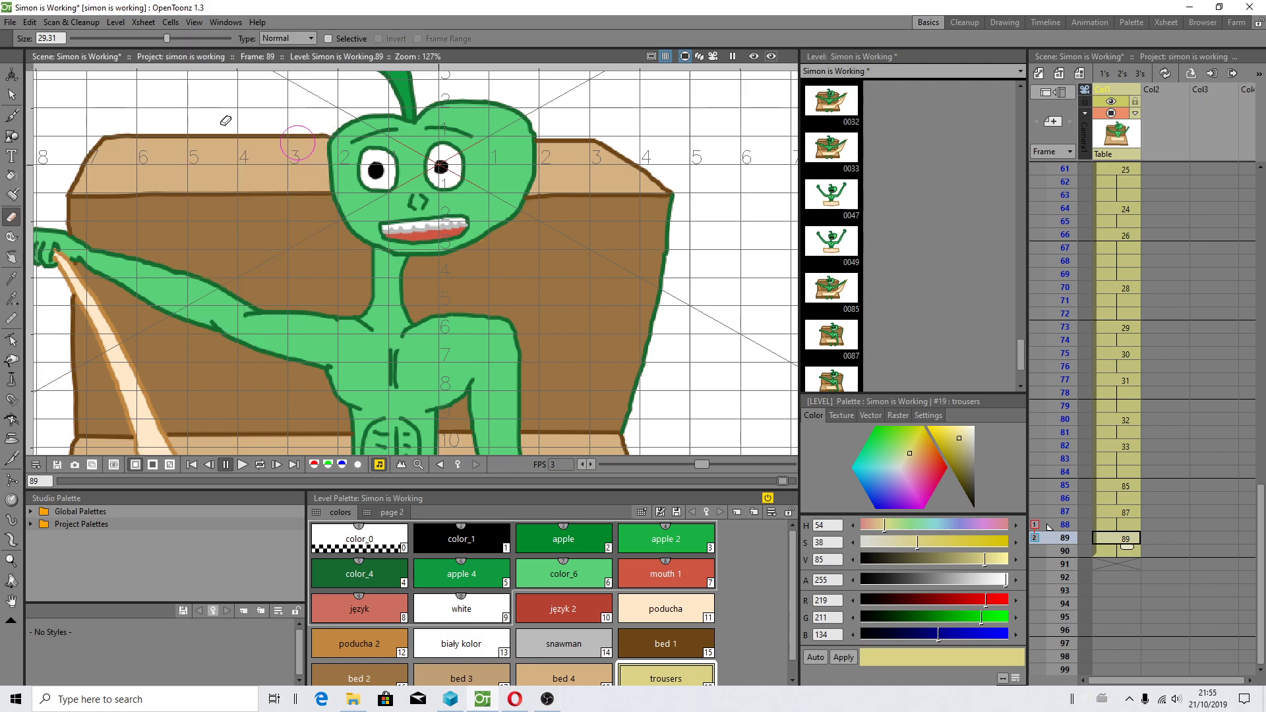
click(194, 22)
click(213, 123)
click(194, 22)
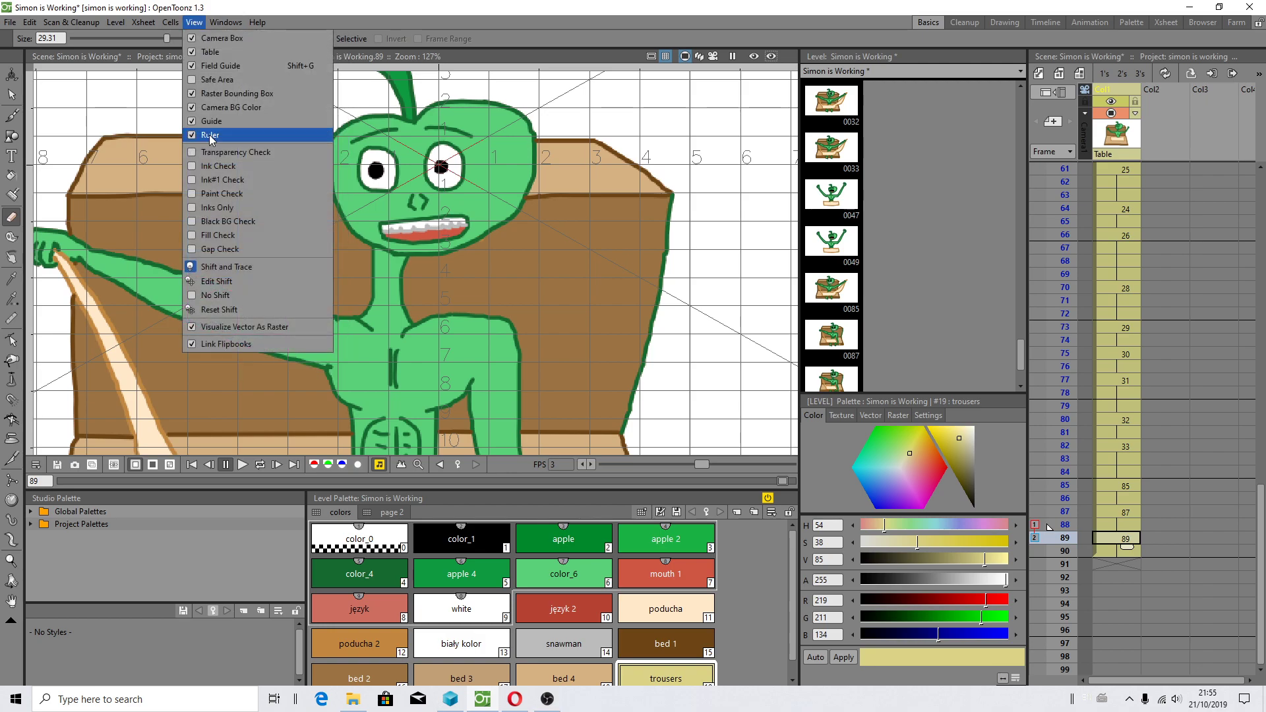
click(213, 123)
click(194, 22)
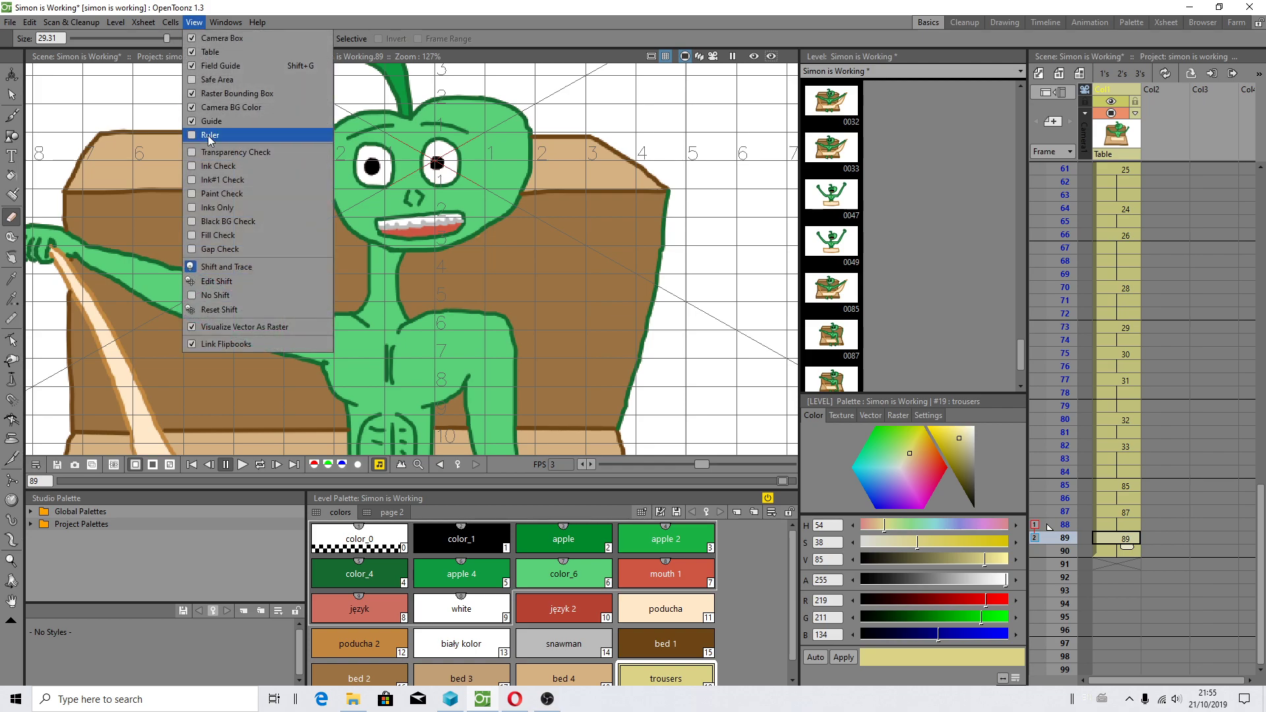
click(211, 135)
click(194, 21)
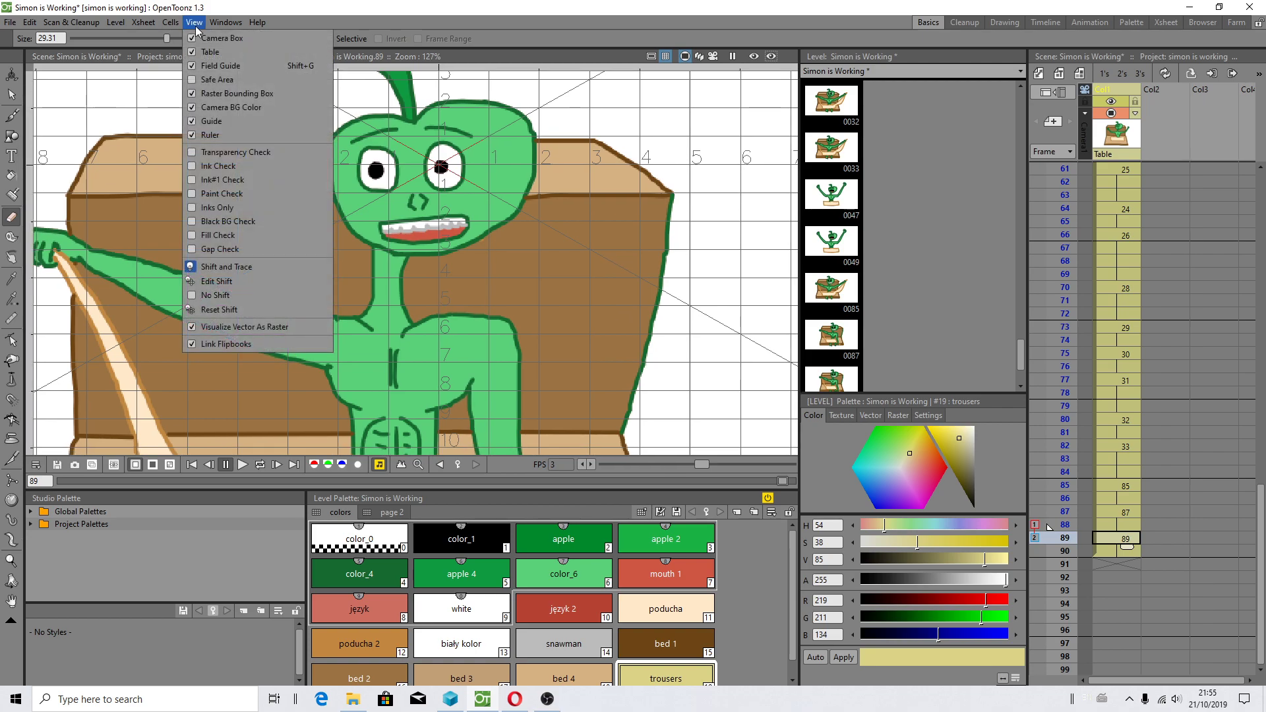
- Hide the field guide grid and undo an accidental erase near the hand
click(214, 66)
scroll(390, 219, down, 2)
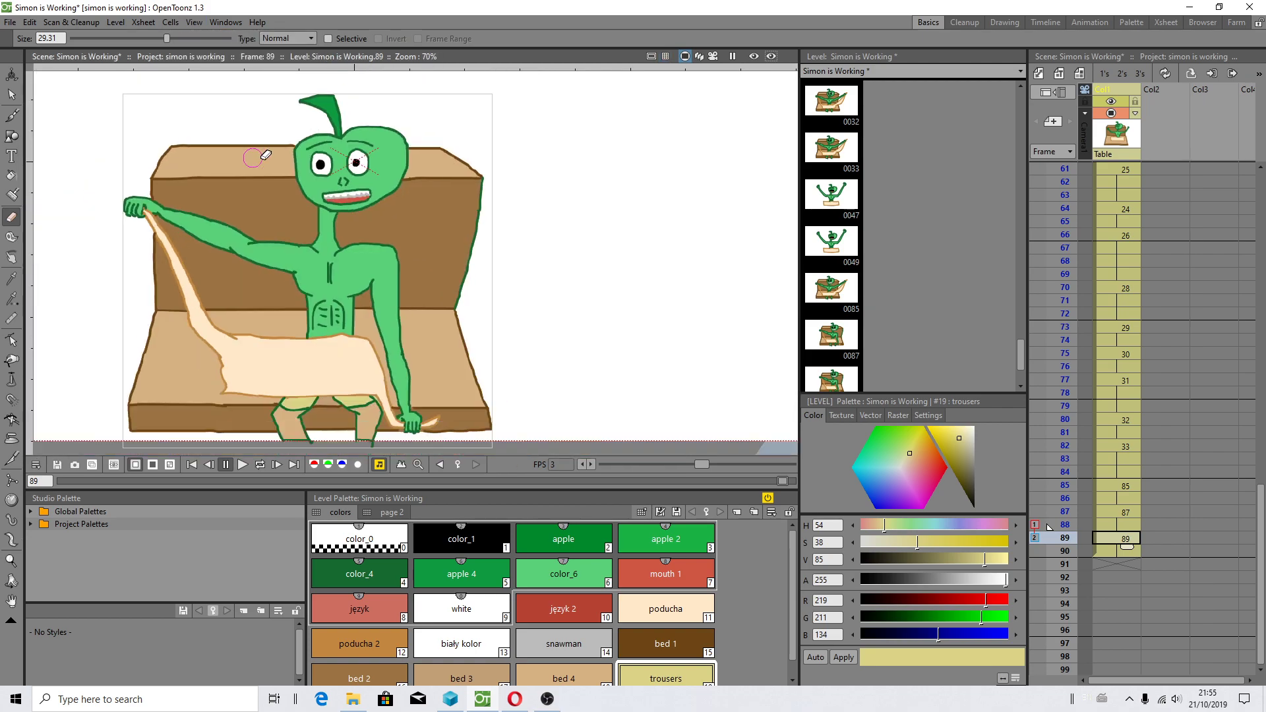
scroll(389, 219, down, 2)
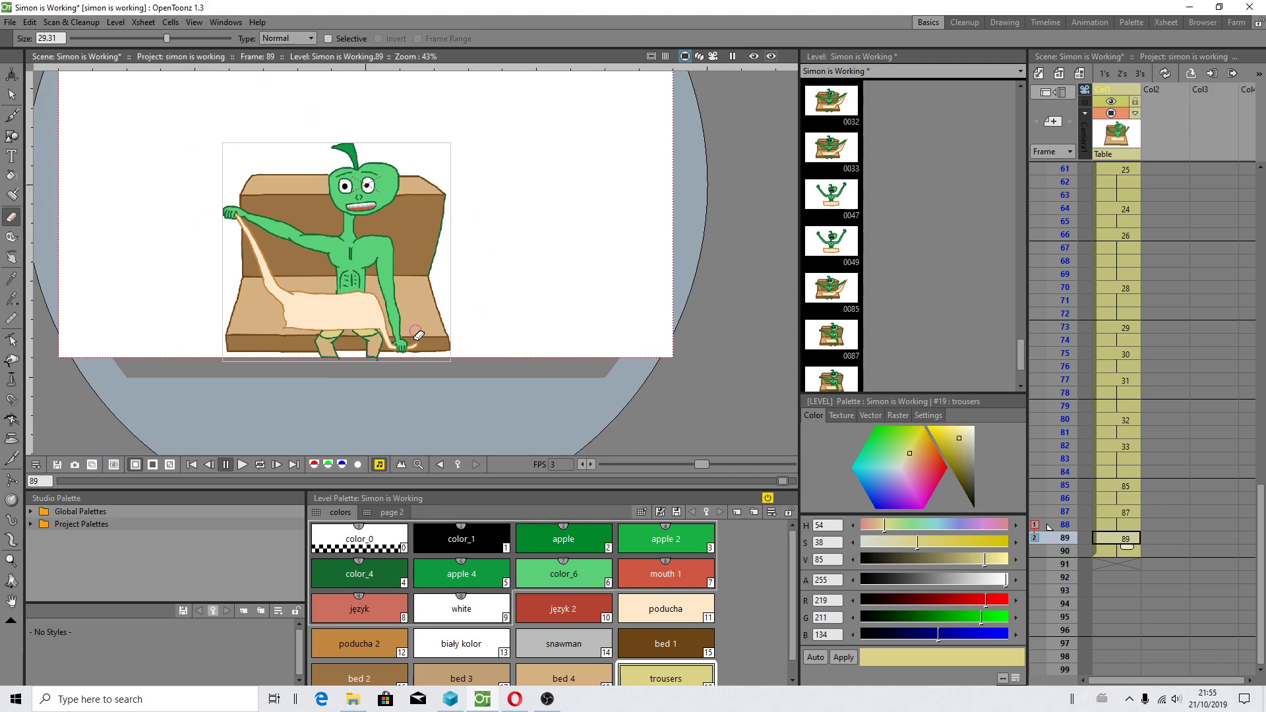
scroll(416, 333, up, 3)
drag(415, 275, 469, 319)
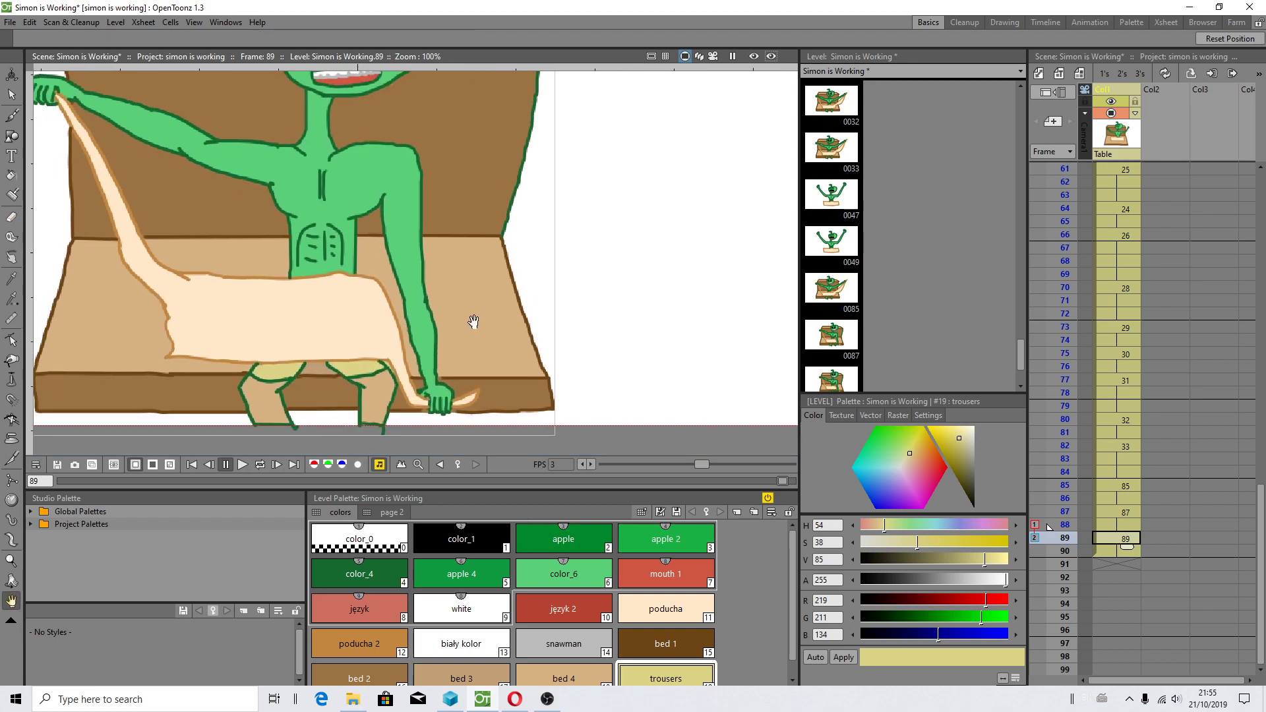
mouse_move(433, 409)
mouse_down()
mouse_move(449, 409)
mouse_move(430, 385)
mouse_up()
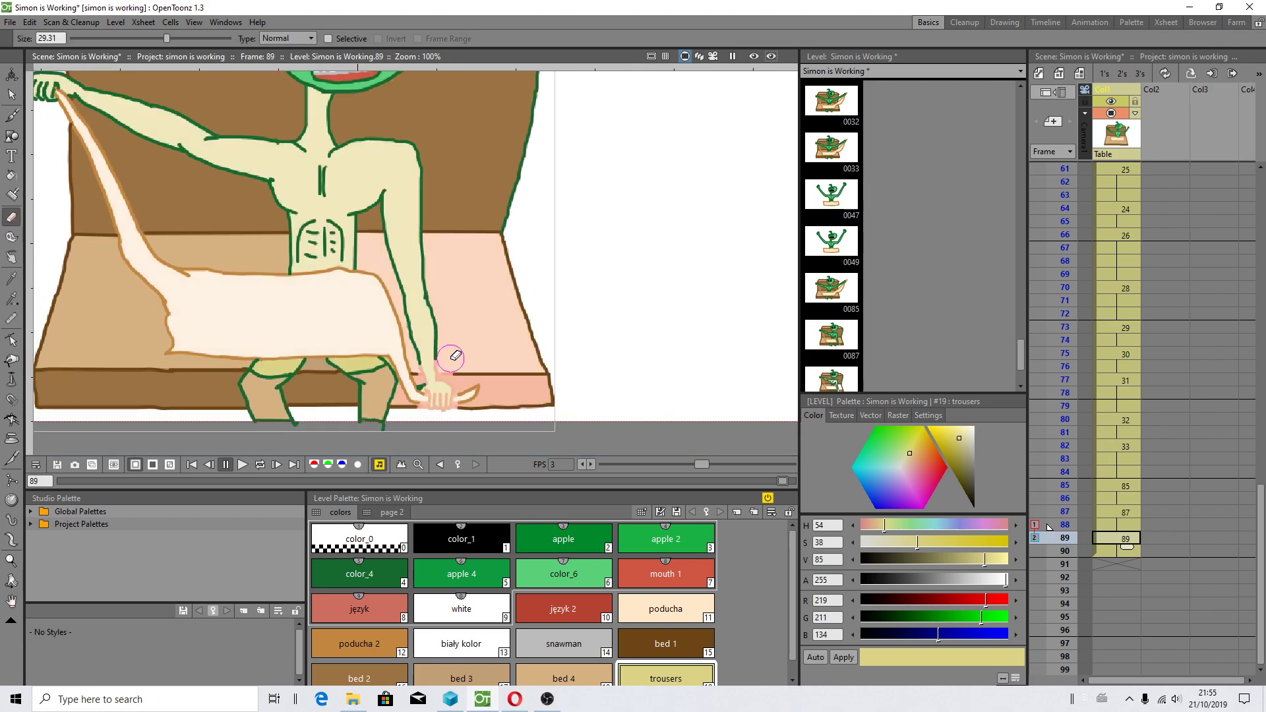
key(ctrl+z)
key(ctrl+z)
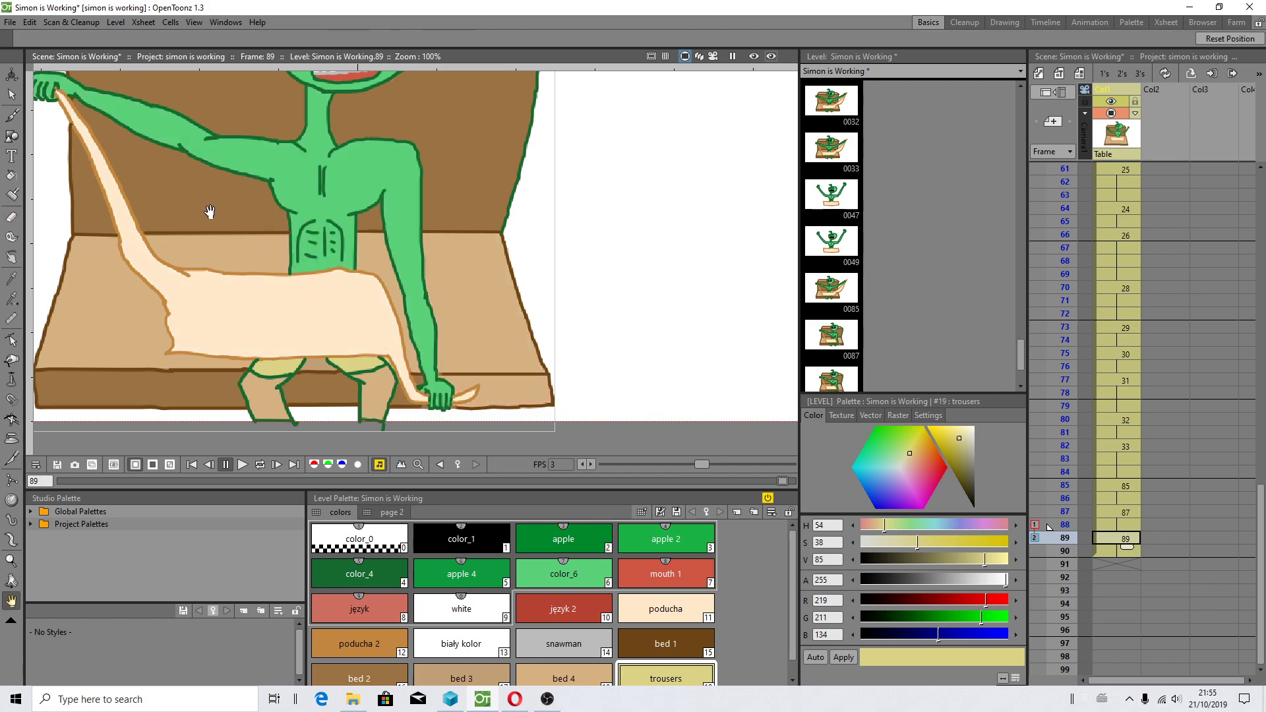
- Erase the arm's upper and lower green outlines near the hand
drag(212, 211, 382, 280)
mouse_move(613, 345)
mouse_down()
mouse_move(552, 312)
mouse_move(580, 359)
mouse_move(544, 347)
mouse_up()
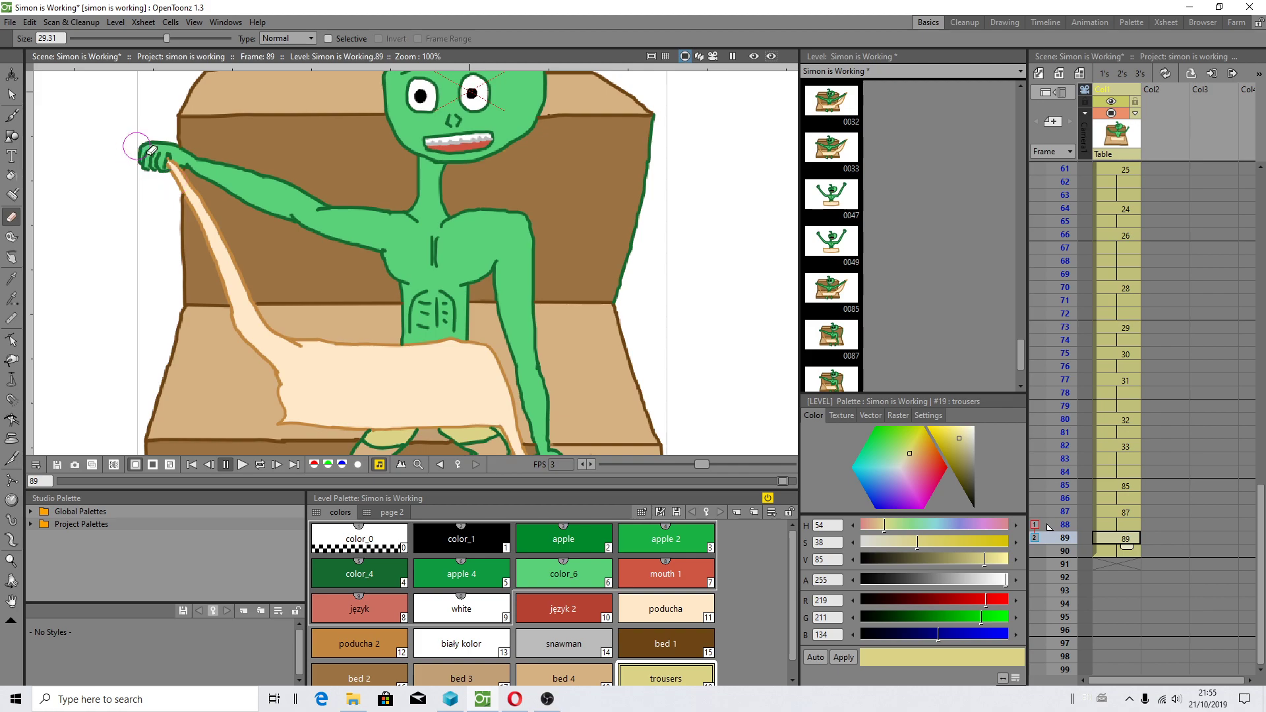
mouse_move(151, 149)
mouse_down()
mouse_move(175, 156)
mouse_move(162, 159)
mouse_move(185, 280)
mouse_up()
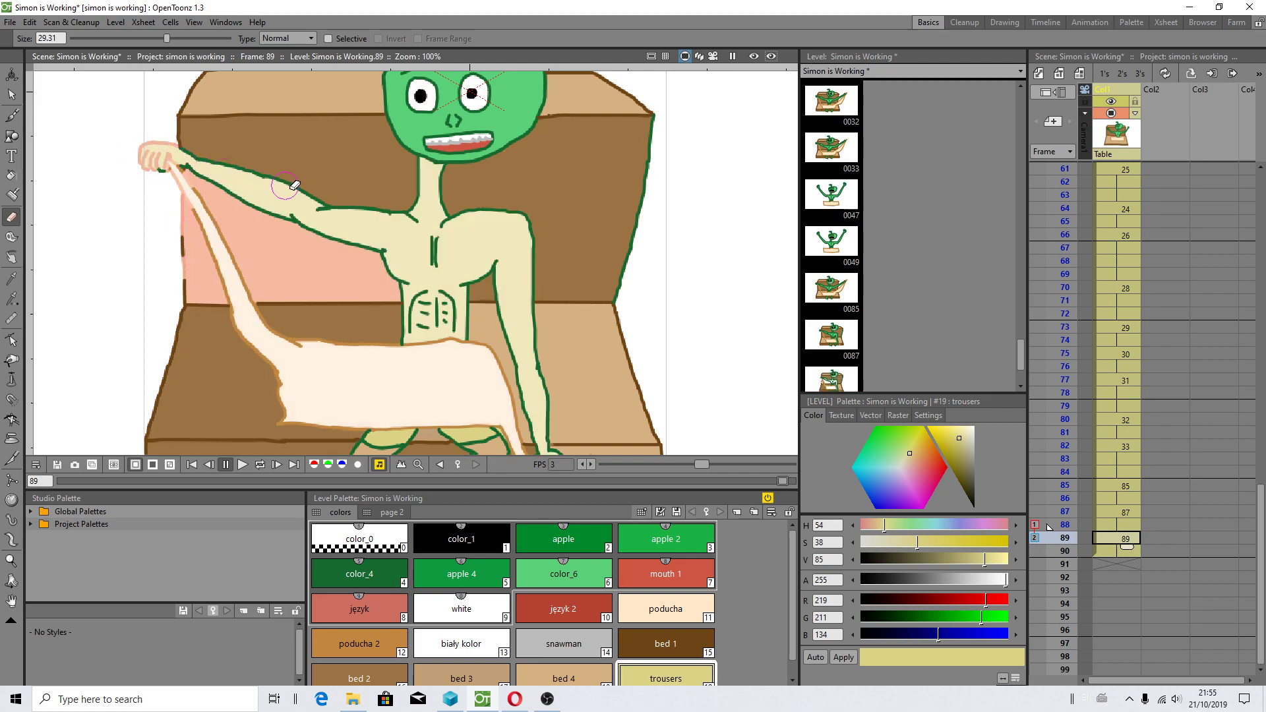
drag(285, 186, 209, 177)
drag(290, 215, 198, 153)
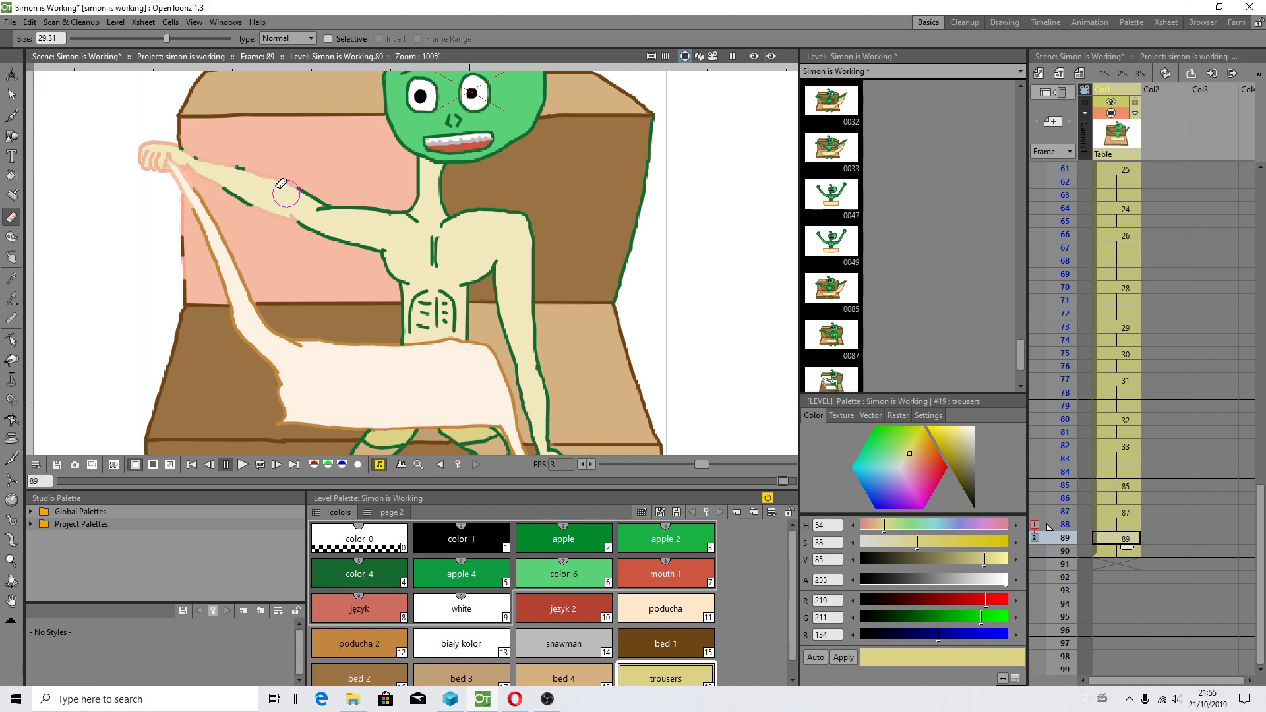
mouse_move(244, 188)
mouse_down()
mouse_move(267, 206)
mouse_move(249, 175)
mouse_move(305, 188)
mouse_move(339, 240)
mouse_move(345, 204)
mouse_up()
- Erase the pink box's left edge, the dark edge behind the torso, and the forearm's brown outline
drag(229, 289, 196, 301)
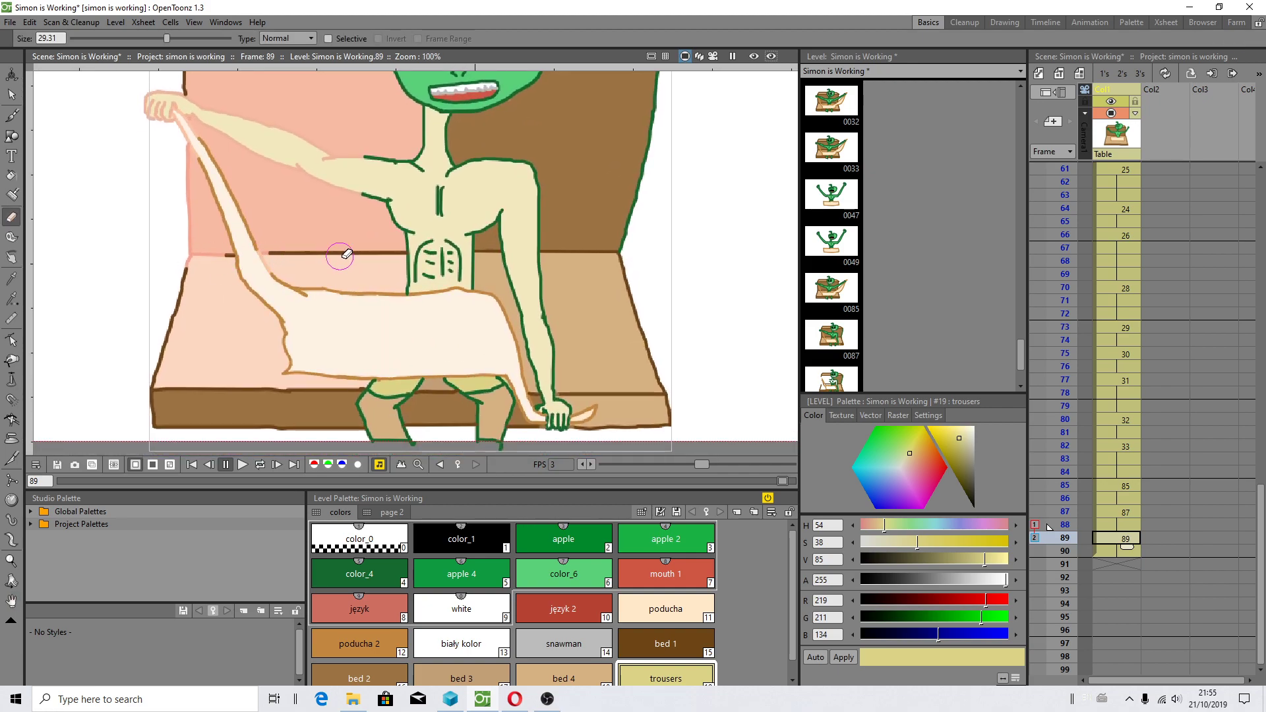
mouse_move(339, 257)
mouse_down()
mouse_move(362, 147)
mouse_move(358, 268)
mouse_move(373, 256)
mouse_up()
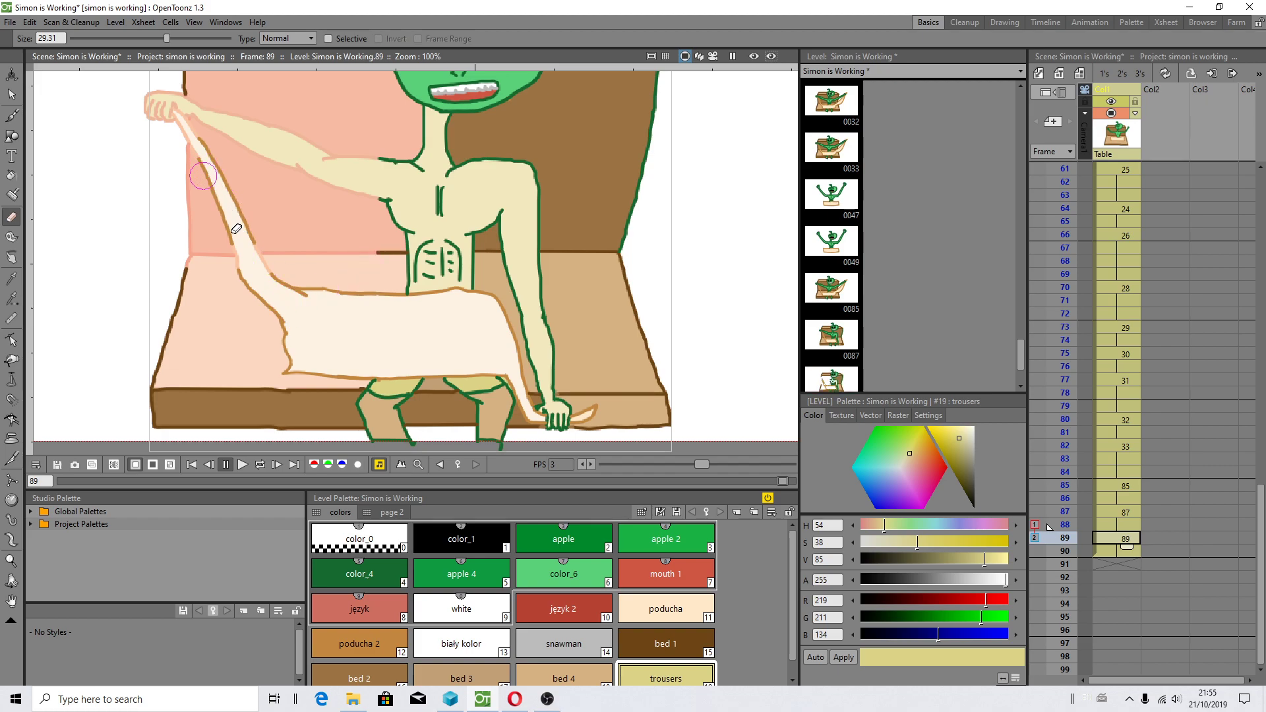
mouse_move(235, 228)
mouse_down()
mouse_move(216, 153)
mouse_move(270, 323)
mouse_move(230, 182)
mouse_move(290, 294)
mouse_move(291, 339)
mouse_move(247, 205)
mouse_up()
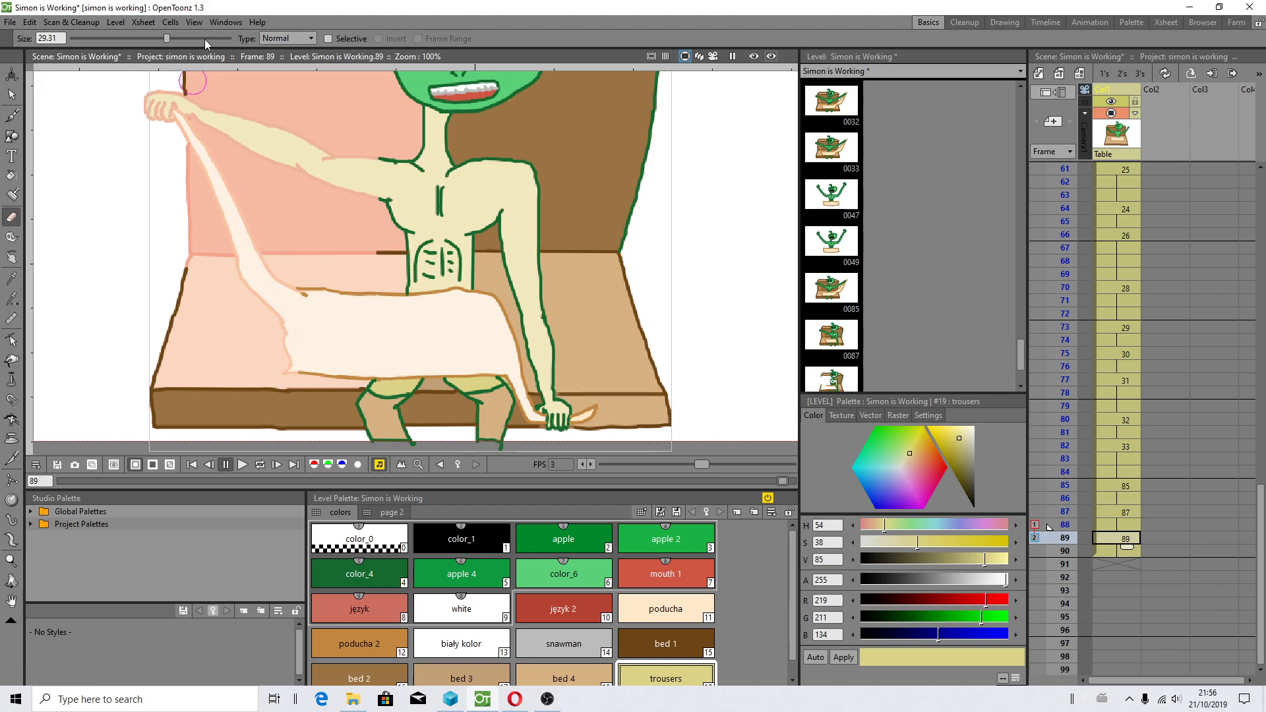
- With Visualize Vector As Raster off, erase the box's left and bottom outlines, then re-enable it
click(194, 22)
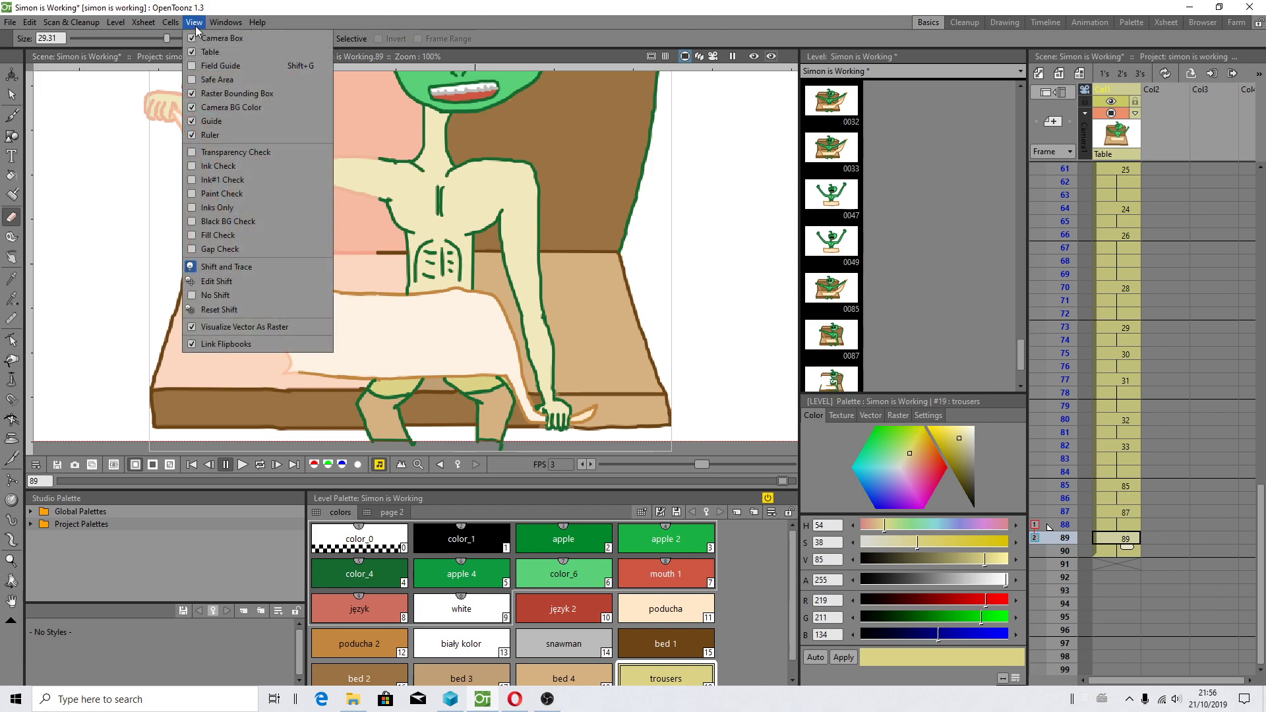
click(215, 327)
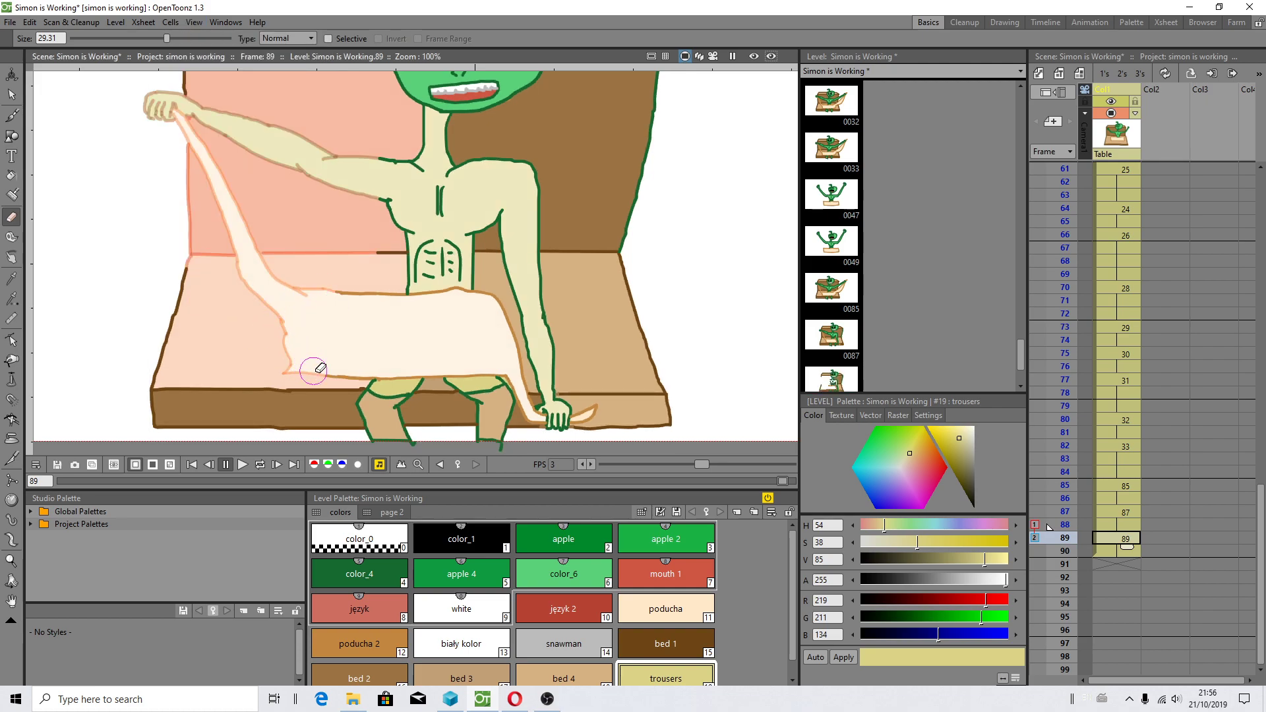
mouse_move(186, 270)
mouse_down()
mouse_move(164, 422)
mouse_move(269, 396)
mouse_move(198, 387)
mouse_move(241, 384)
mouse_up()
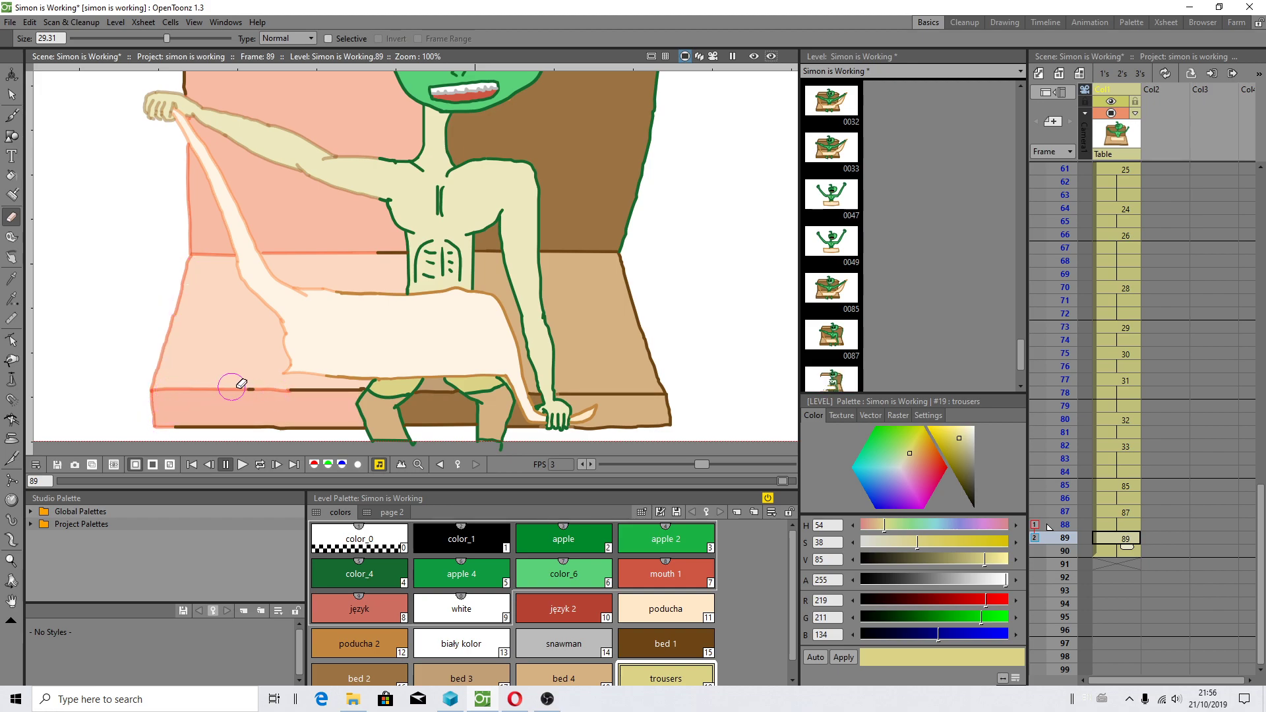
mouse_move(173, 424)
mouse_down()
mouse_move(253, 428)
mouse_move(240, 429)
mouse_up()
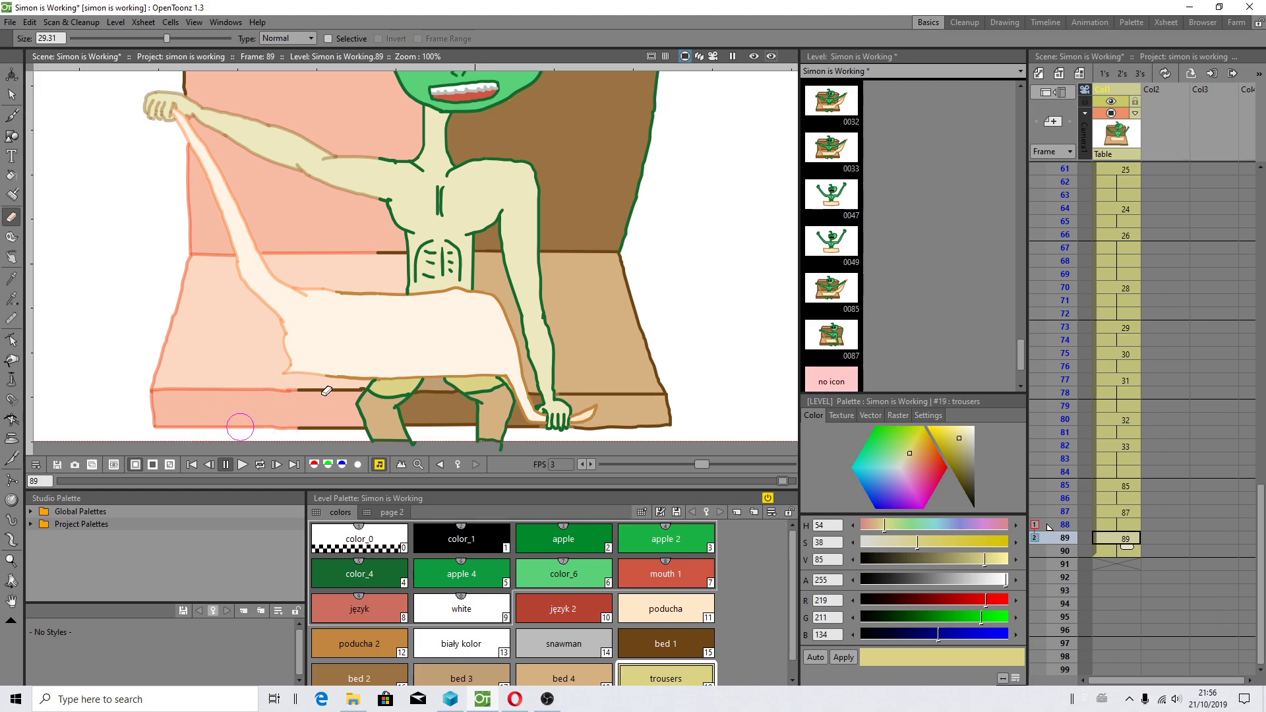
click(170, 21)
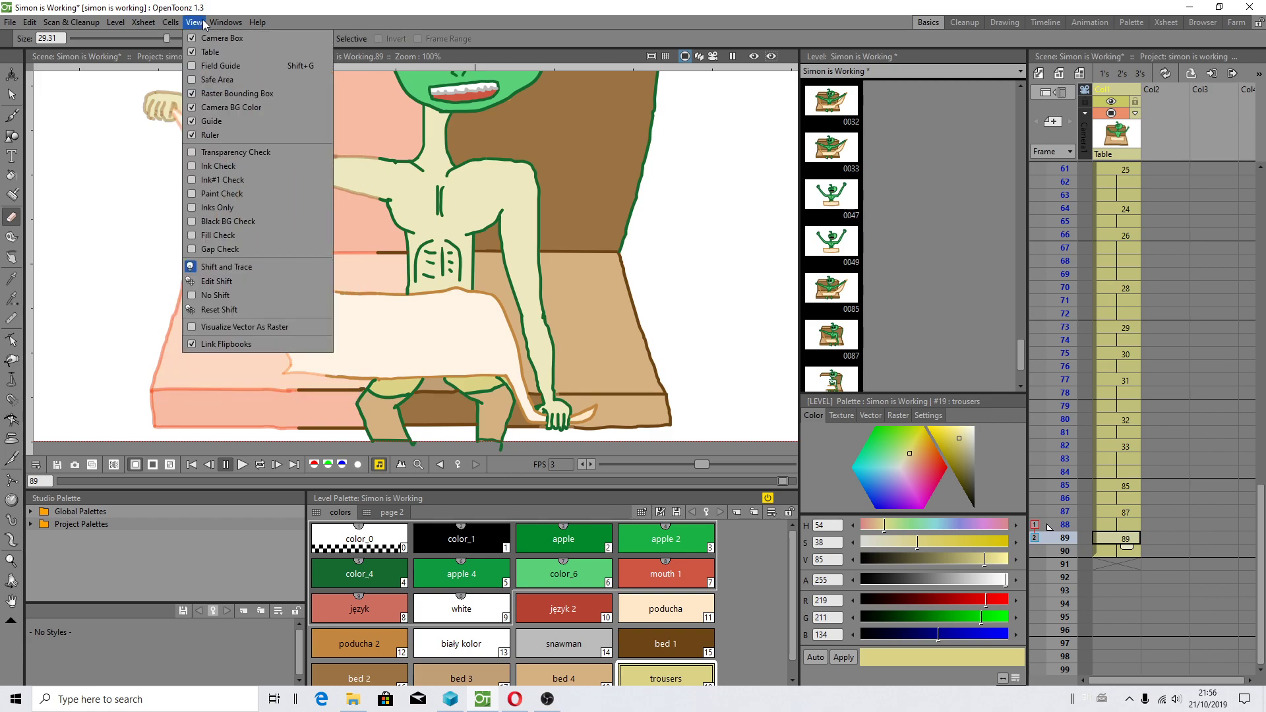
click(192, 327)
- Shorten the green outline near the character's armpit with the Eraser
key(b)
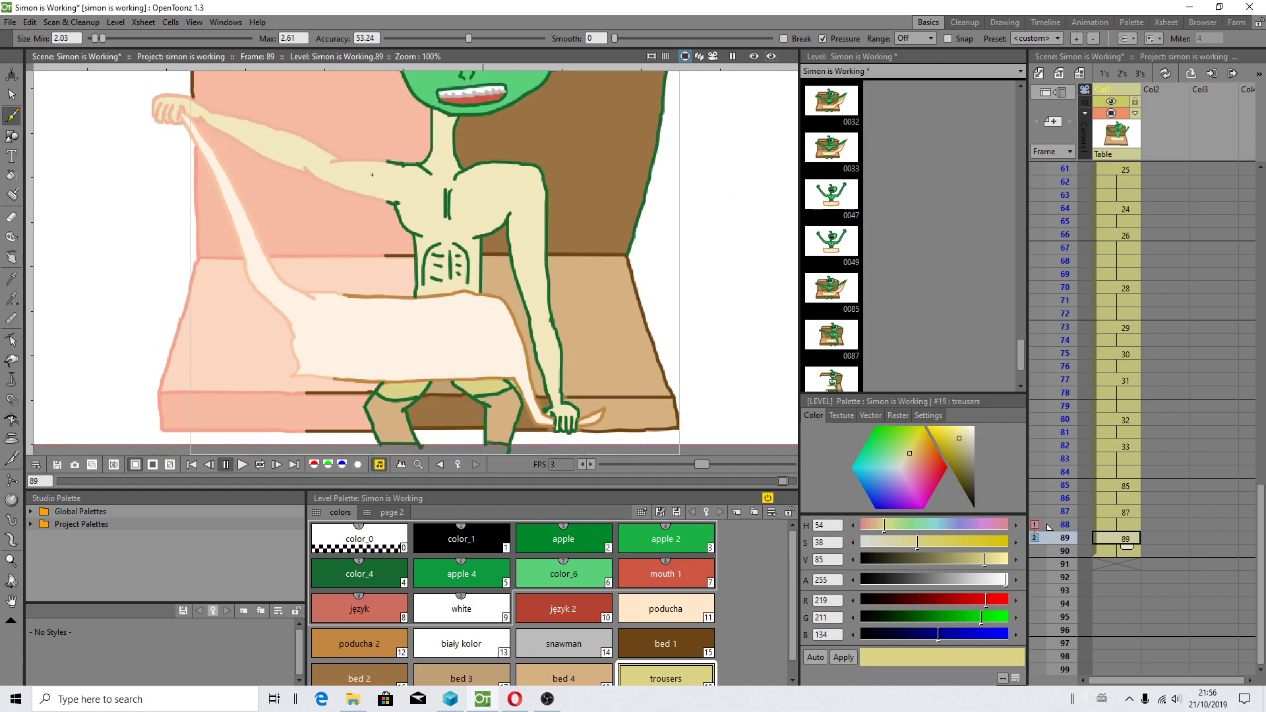
scroll(389, 185, up, 1)
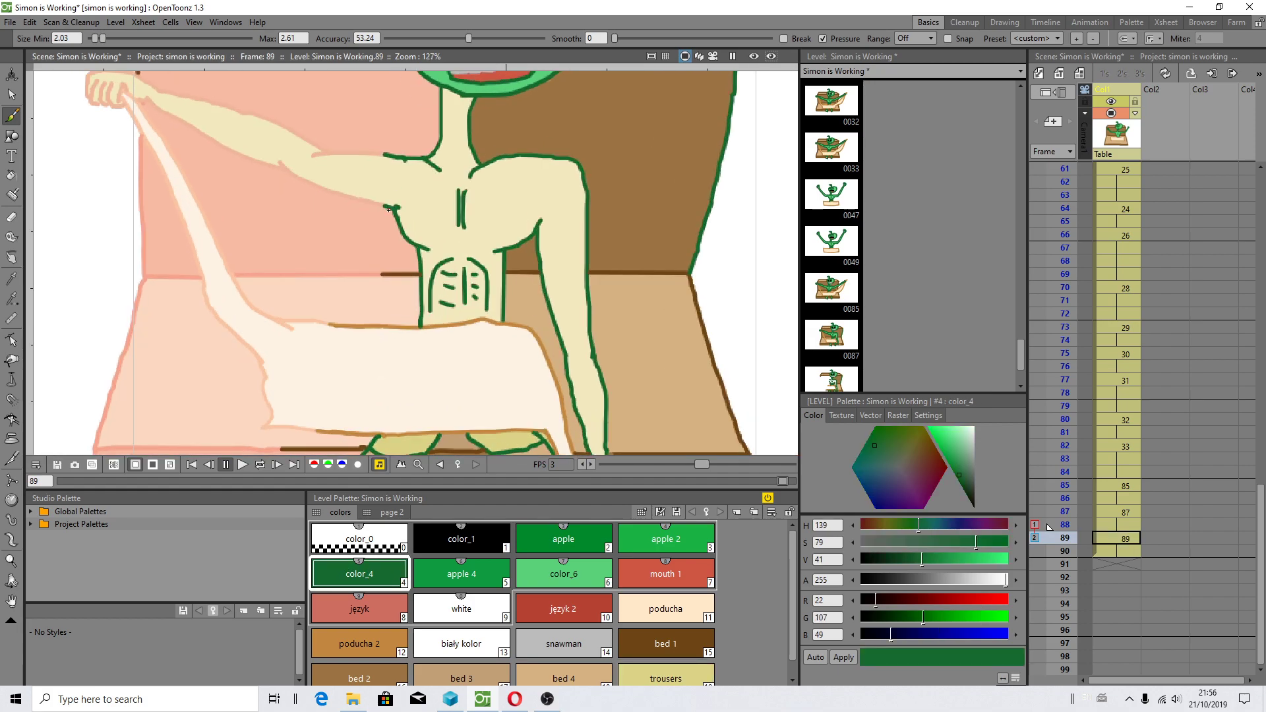
click(11, 217)
mouse_move(376, 154)
mouse_down()
mouse_move(371, 198)
mouse_move(382, 147)
mouse_up()
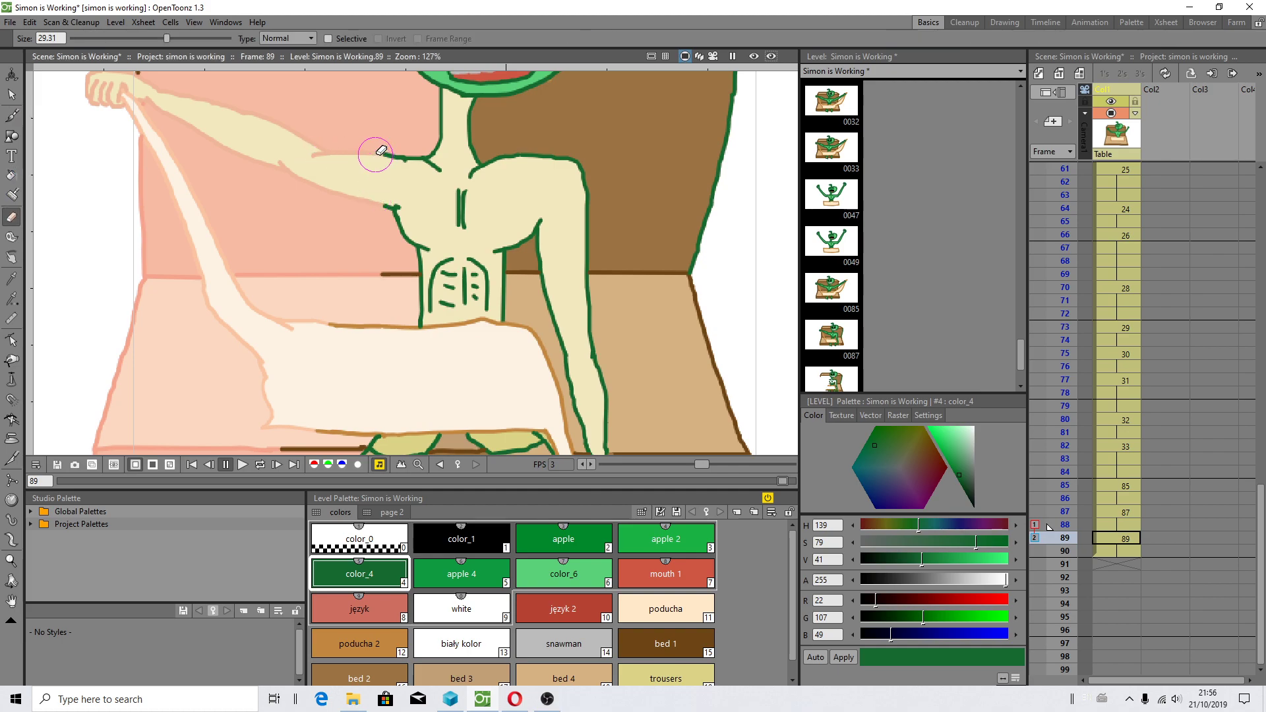
click(11, 116)
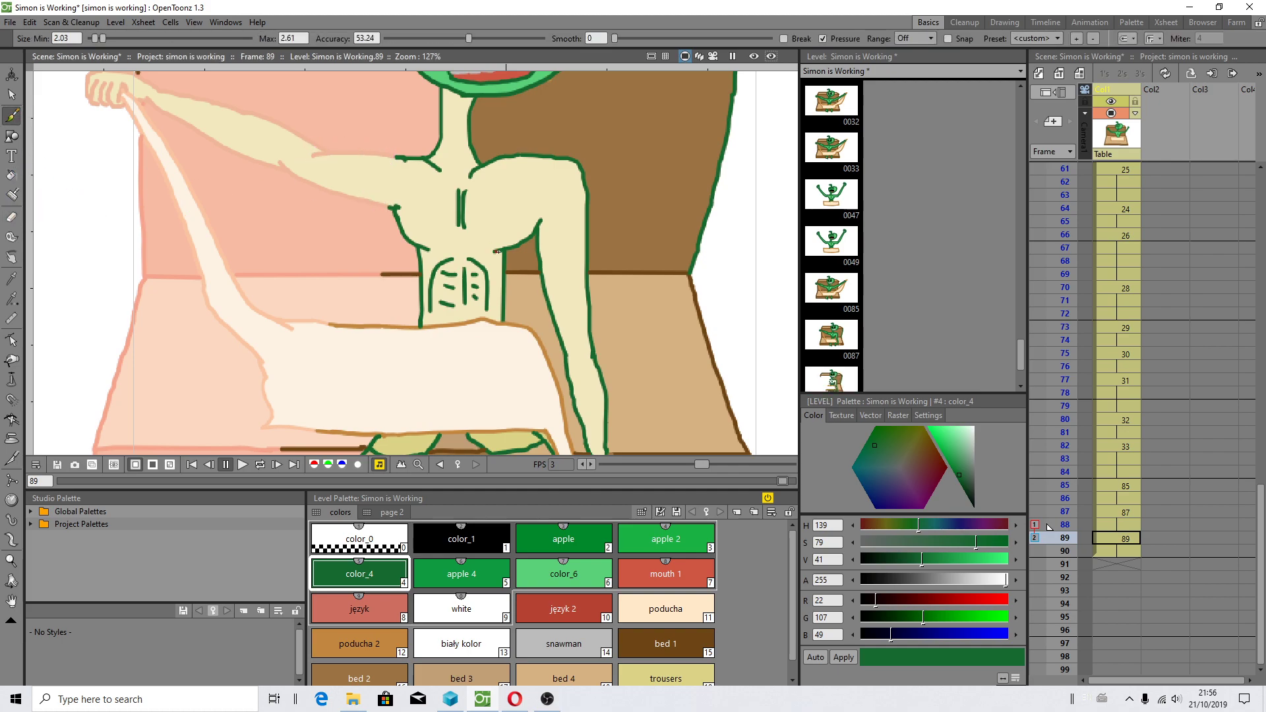
scroll(484, 244, down, 1)
scroll(483, 244, up, 1)
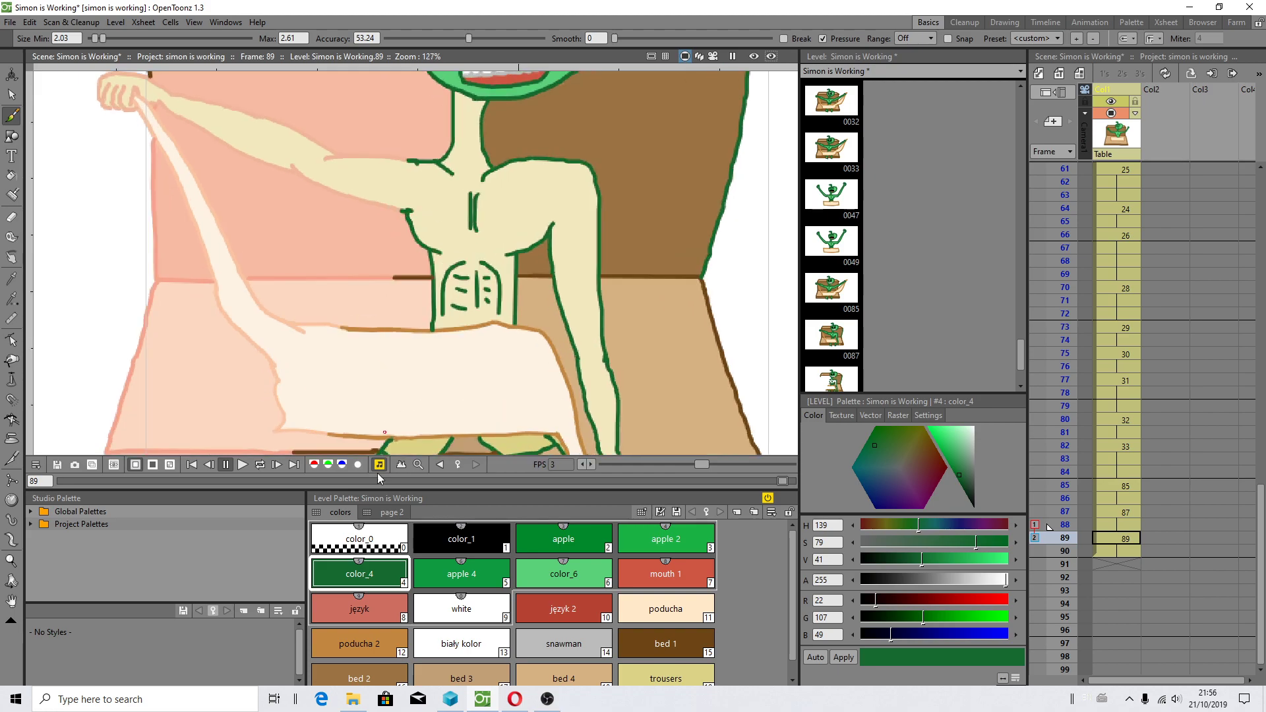
key(space)
mouse_move(348, 240)
mouse_down()
mouse_move(311, 167)
mouse_move(319, 207)
mouse_up()
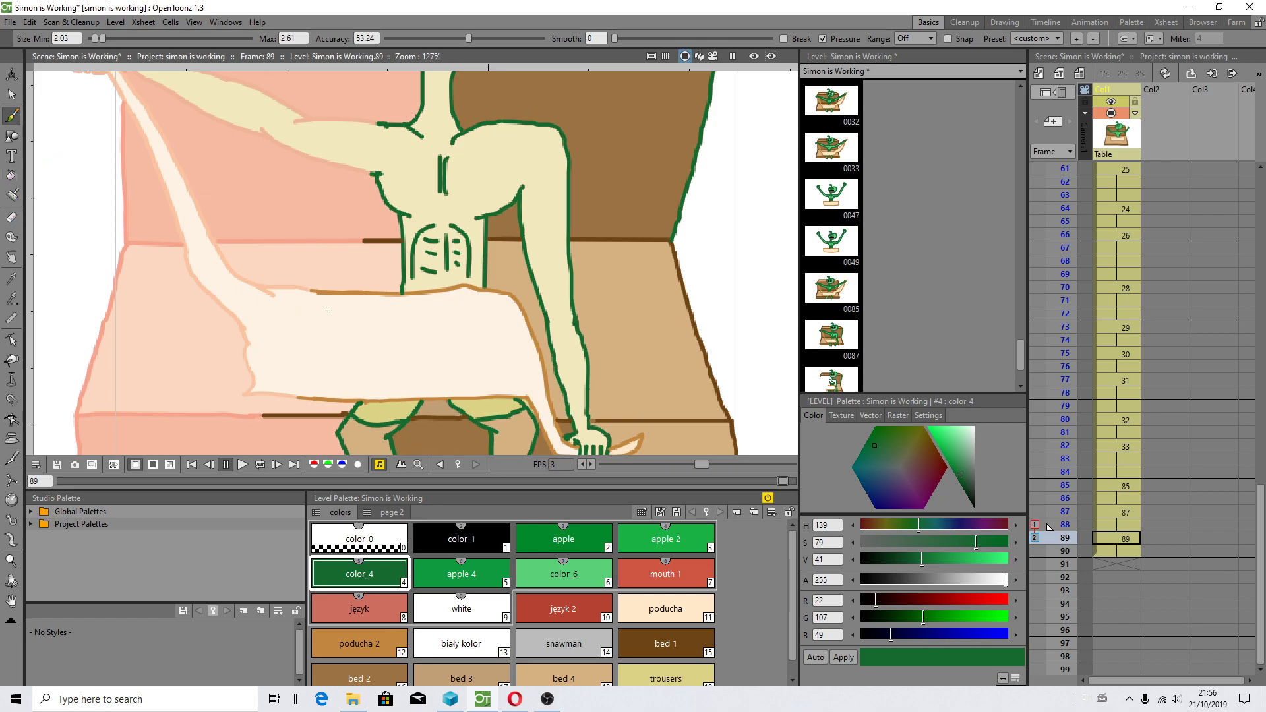
- Erase the left end and part of the brown bed outline
click(11, 191)
click(11, 216)
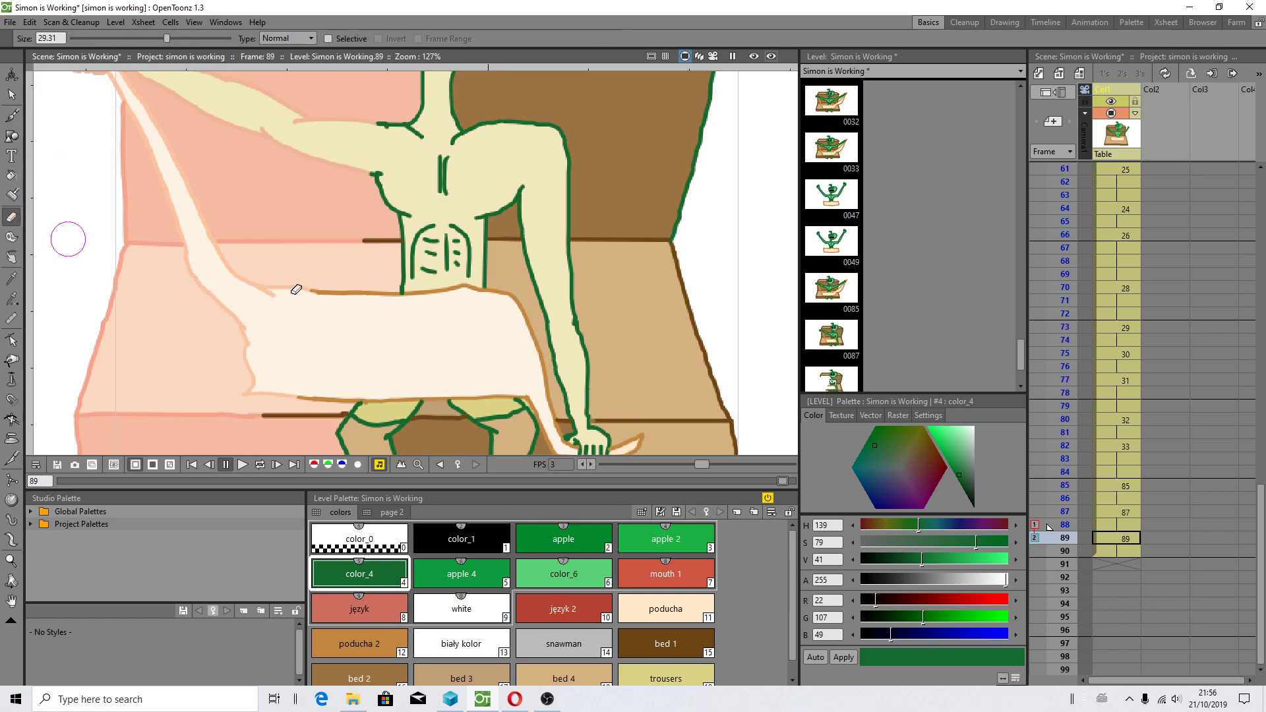
drag(340, 298, 323, 295)
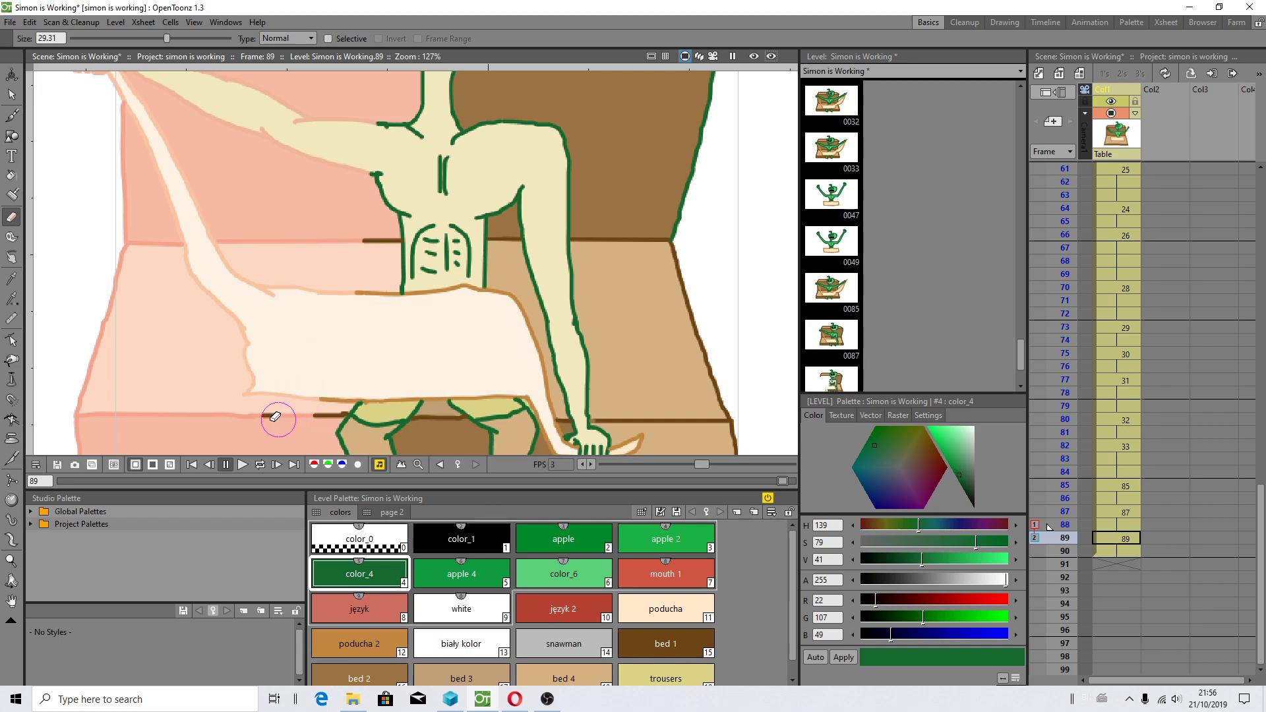
mouse_move(303, 396)
mouse_down()
mouse_move(263, 414)
mouse_move(311, 410)
mouse_up()
- Draw the new arm's two parallel green lines from the shoulder down toward the bed
click(11, 116)
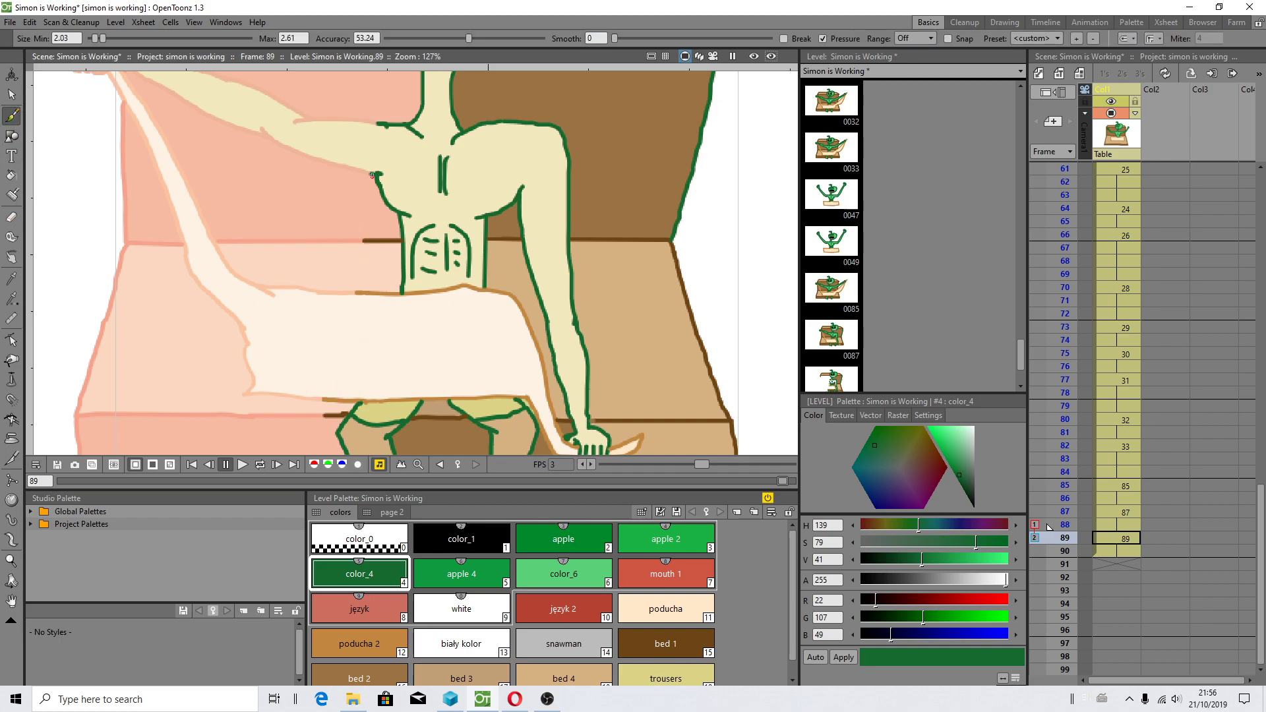
drag(366, 188, 336, 282)
drag(328, 125, 303, 276)
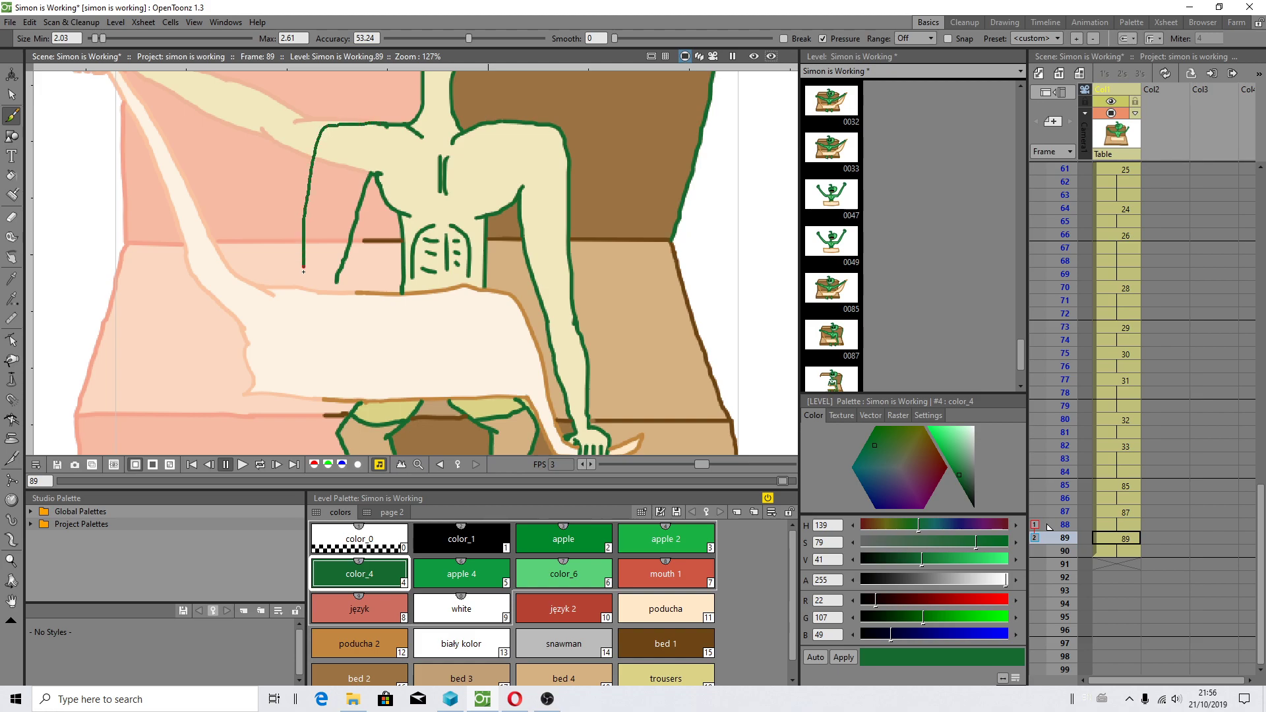
scroll(323, 281, down, 3)
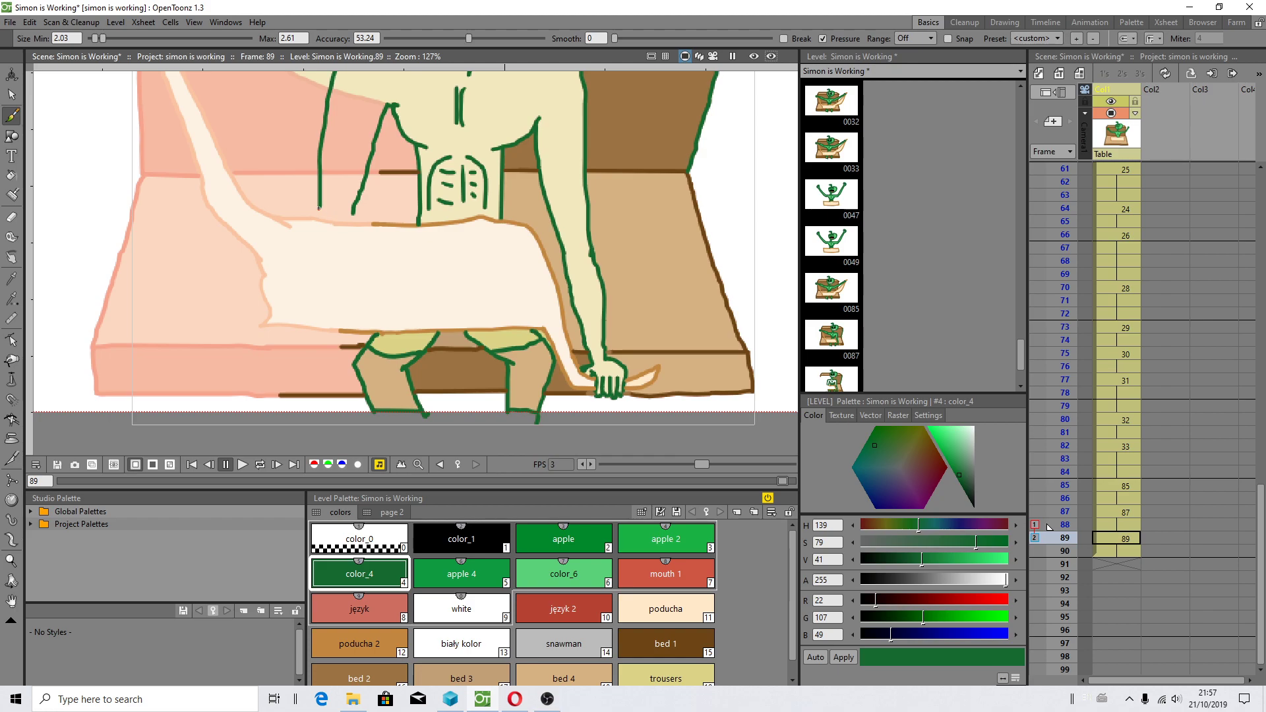
drag(315, 206, 293, 323)
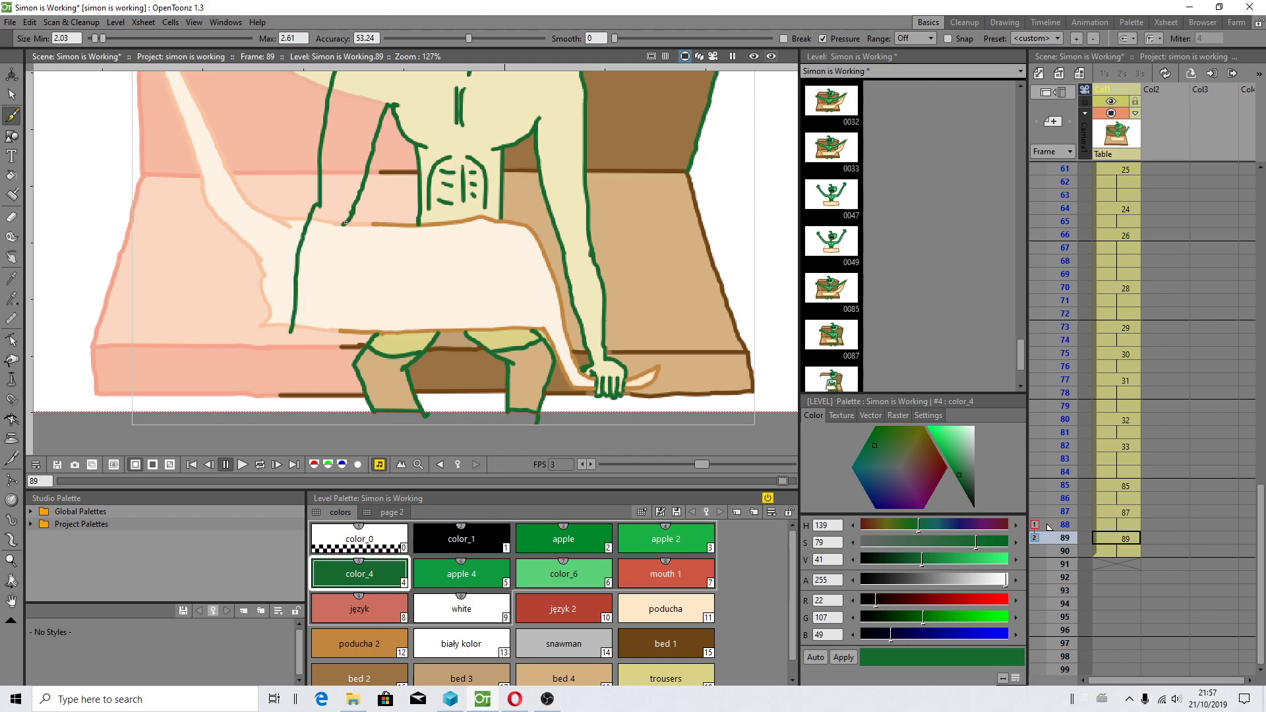
drag(345, 223, 311, 330)
- Extend the arm line down into the hand and draw the leftmost finger, undoing stray strokes
scroll(327, 331, up, 1)
scroll(296, 350, up, 1)
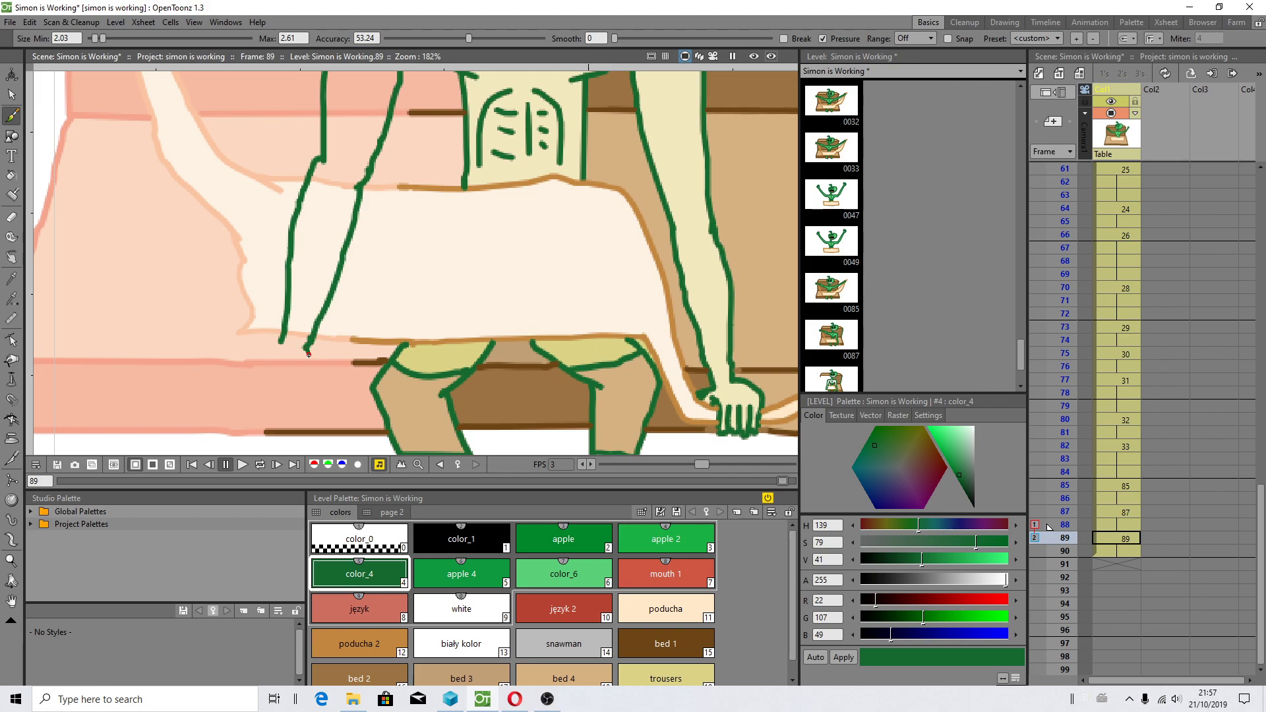
mouse_move(313, 362)
mouse_down()
mouse_move(321, 390)
mouse_move(302, 364)
mouse_move(283, 414)
mouse_up()
key(ctrl+z)
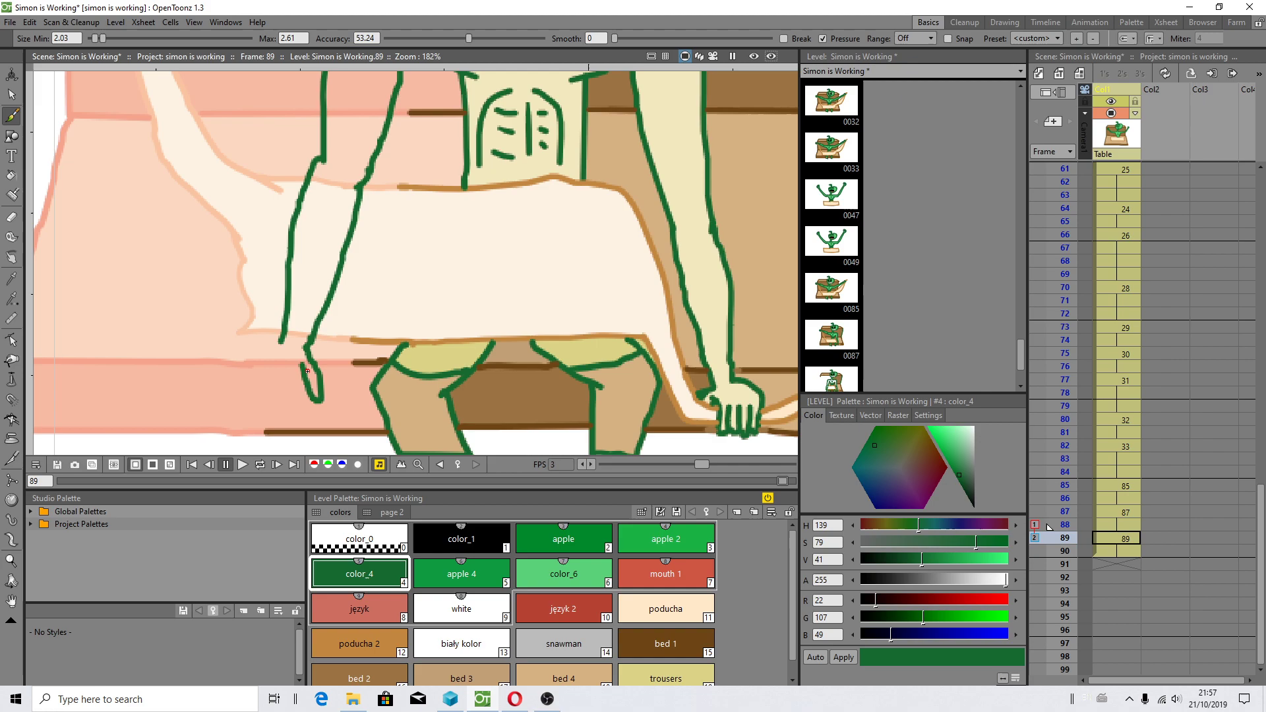
key(ctrl+z)
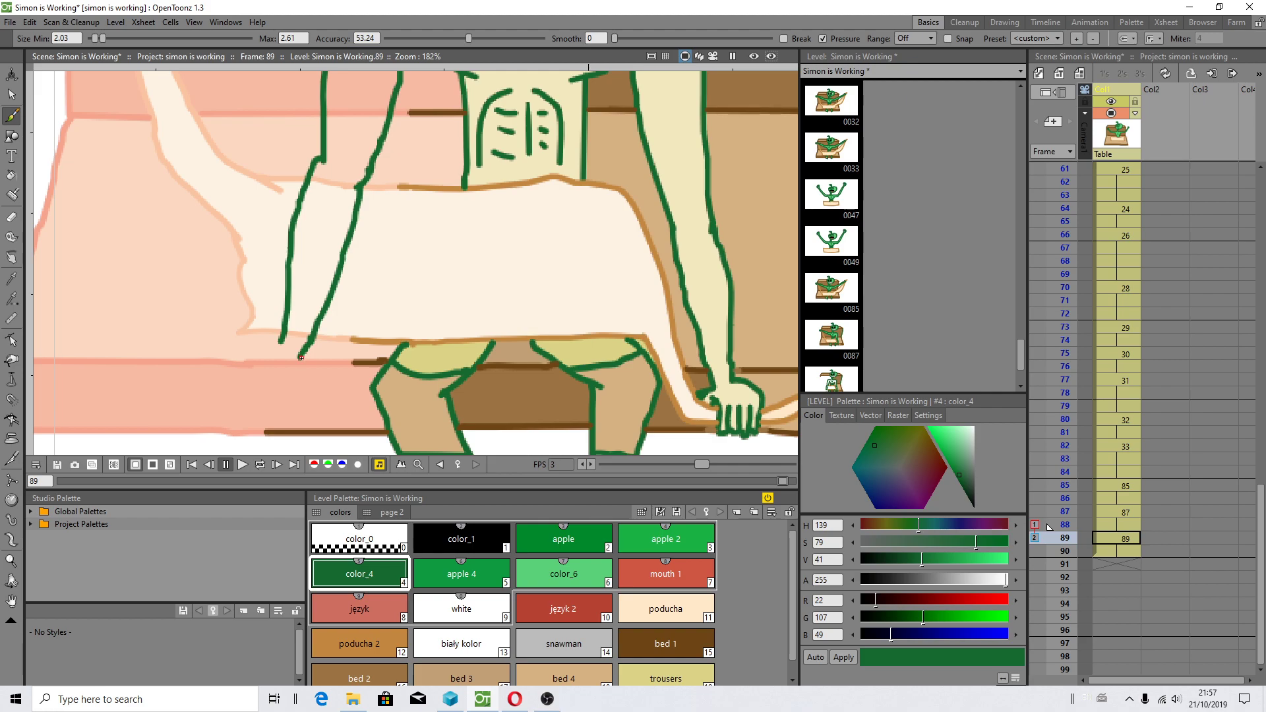
mouse_move(302, 358)
mouse_down()
mouse_move(320, 382)
mouse_move(314, 412)
mouse_move(300, 380)
mouse_move(277, 416)
mouse_up()
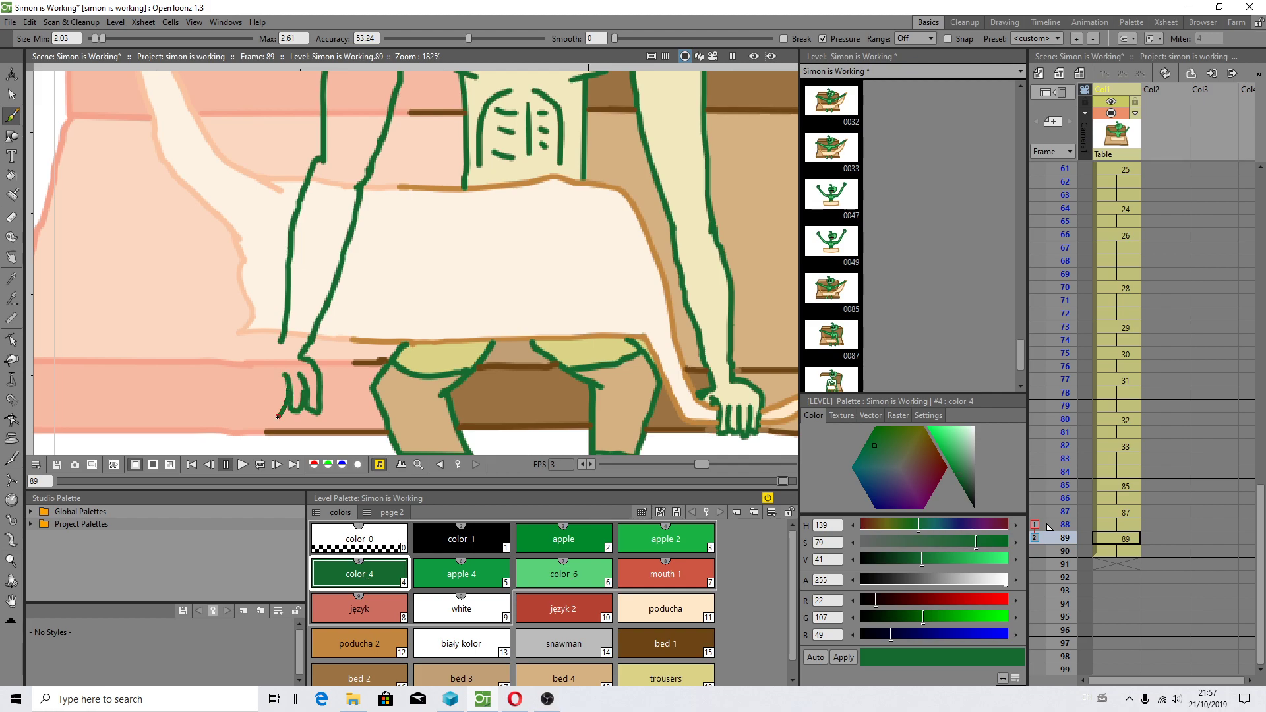
key(ctrl+z)
mouse_move(277, 389)
mouse_down()
mouse_move(276, 402)
mouse_move(256, 361)
mouse_up()
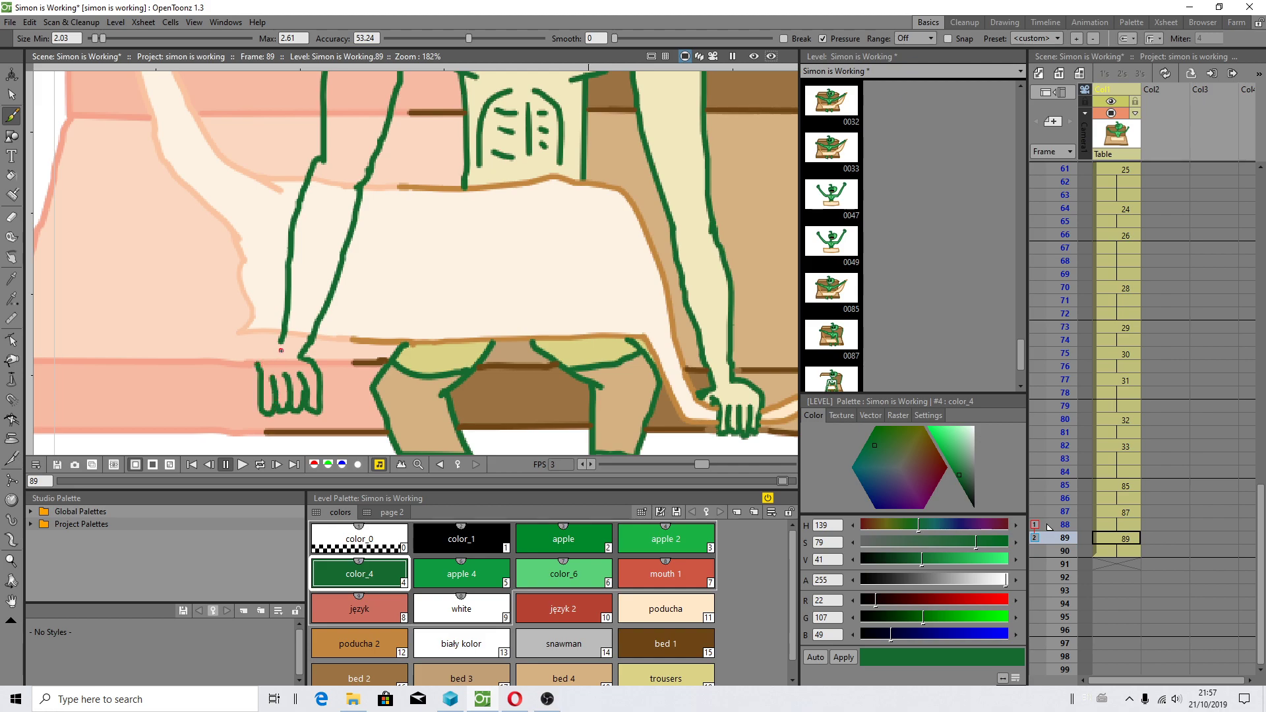
- Erase the stray lower arm line and redraw it diagonally down to the hand
click(11, 217)
mouse_move(275, 335)
mouse_down()
mouse_move(288, 215)
mouse_move(317, 166)
mouse_move(292, 223)
mouse_up()
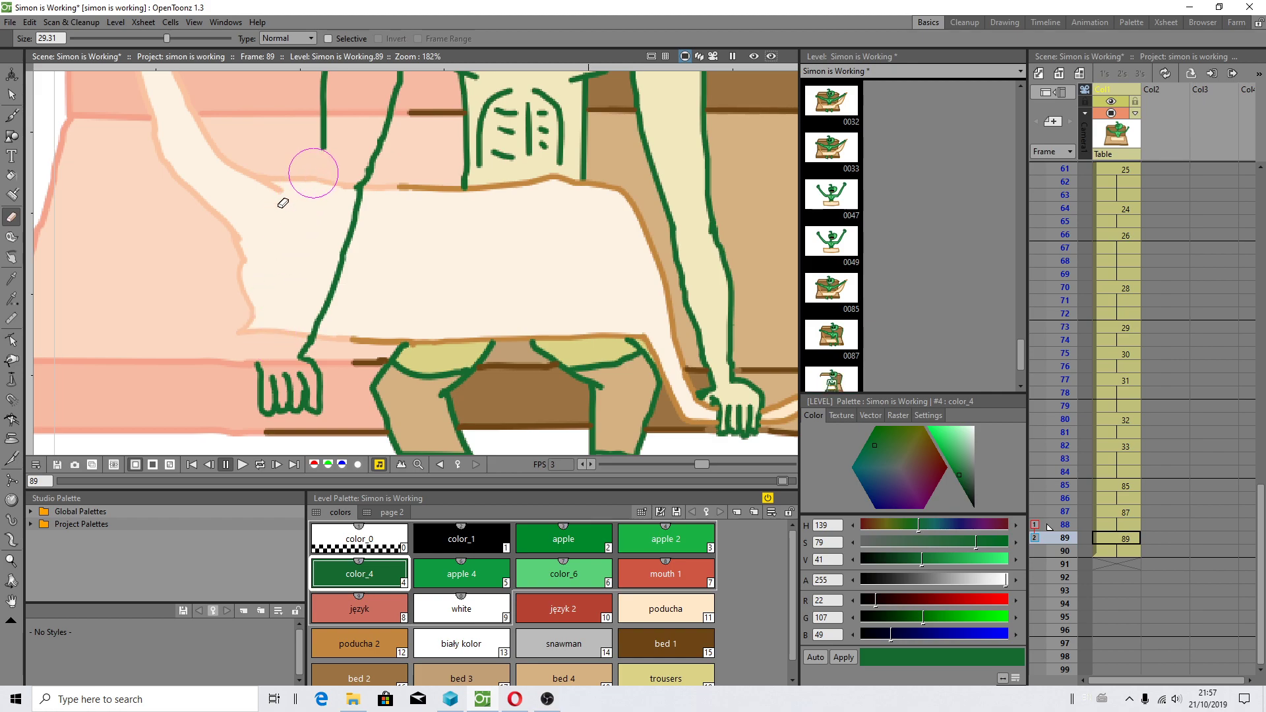
click(12, 115)
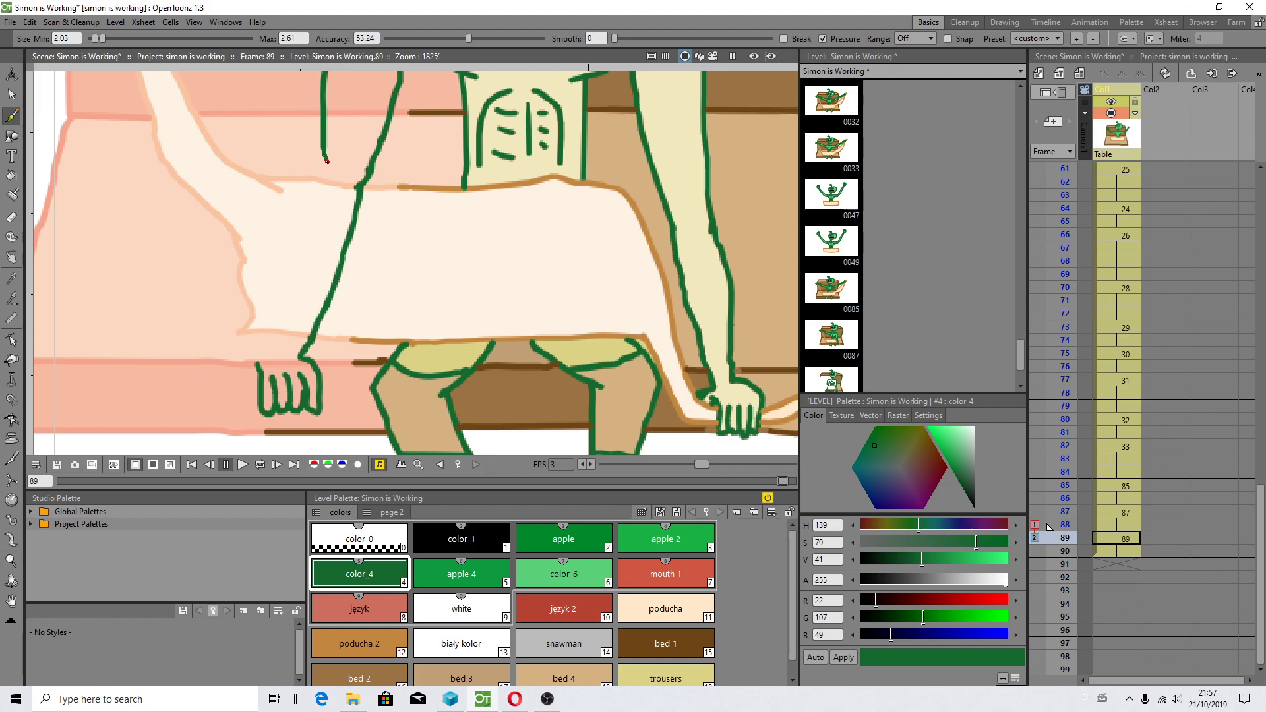
mouse_move(327, 161)
mouse_down()
mouse_move(266, 325)
mouse_move(234, 359)
mouse_up()
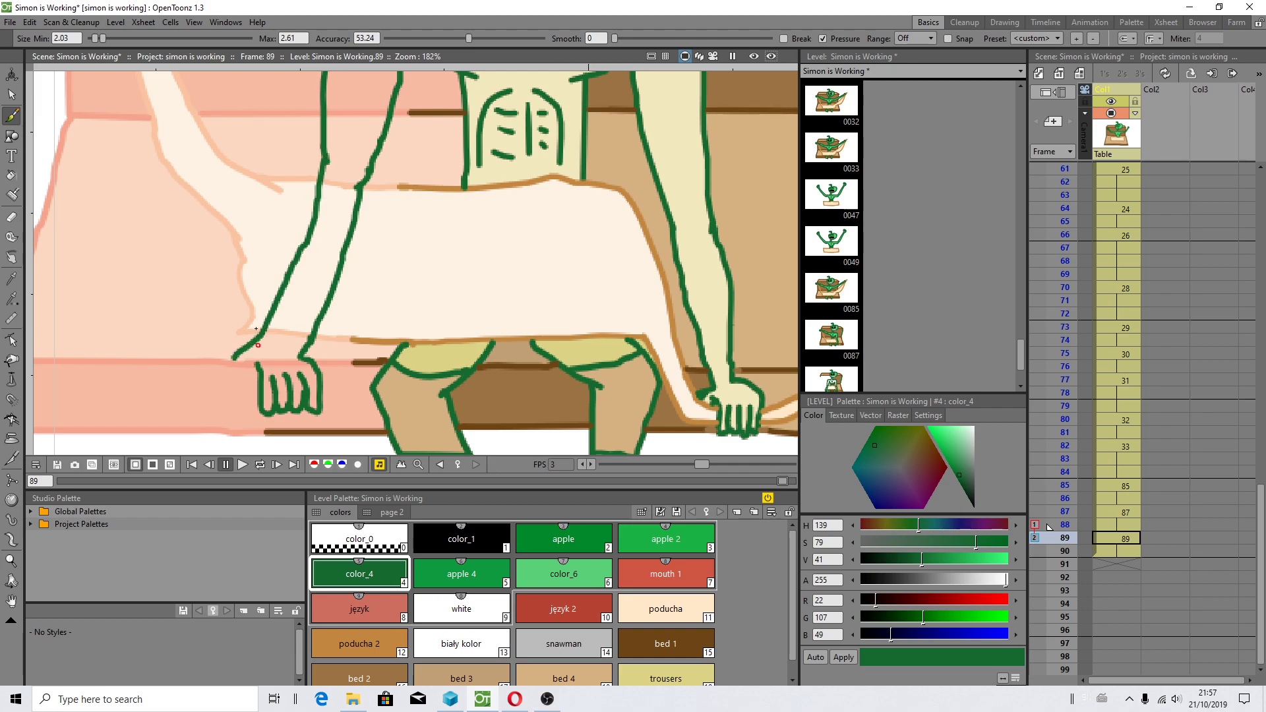
scroll(257, 344, down, 3)
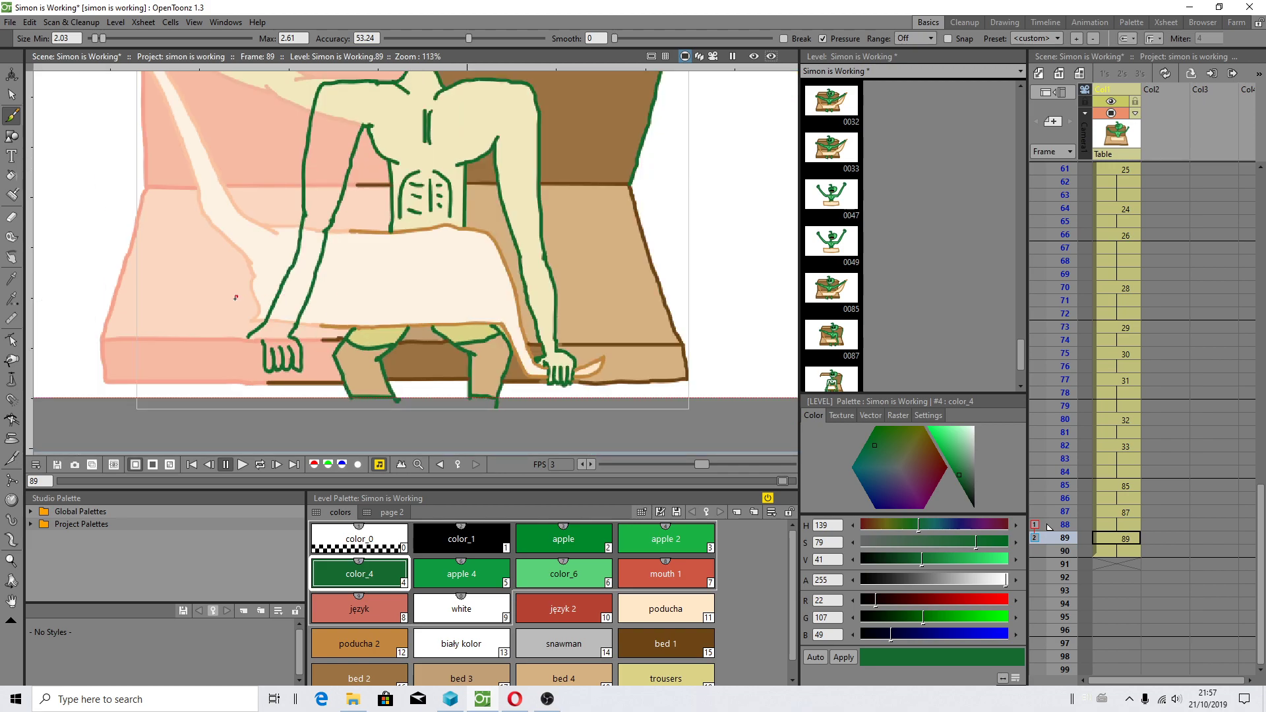
scroll(235, 297, up, 2)
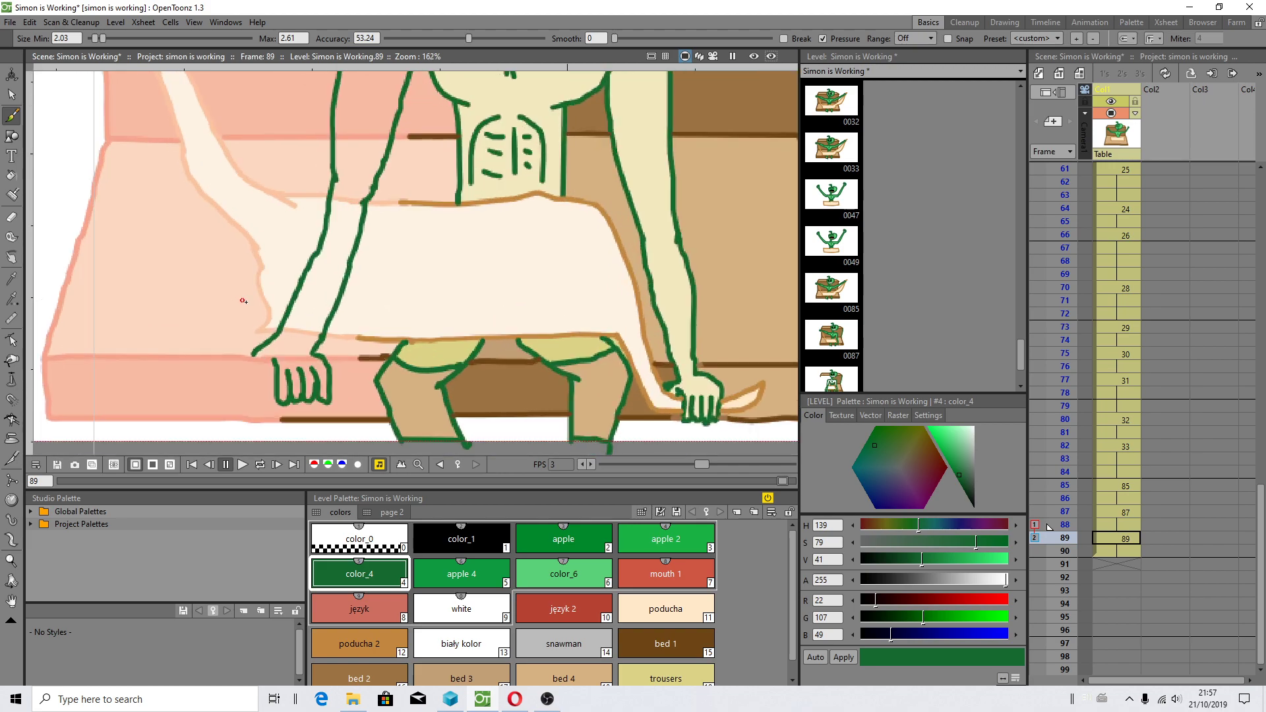
- Draw an orange poducha 2 line along the belt, replacing an undone brown one
click(375, 670)
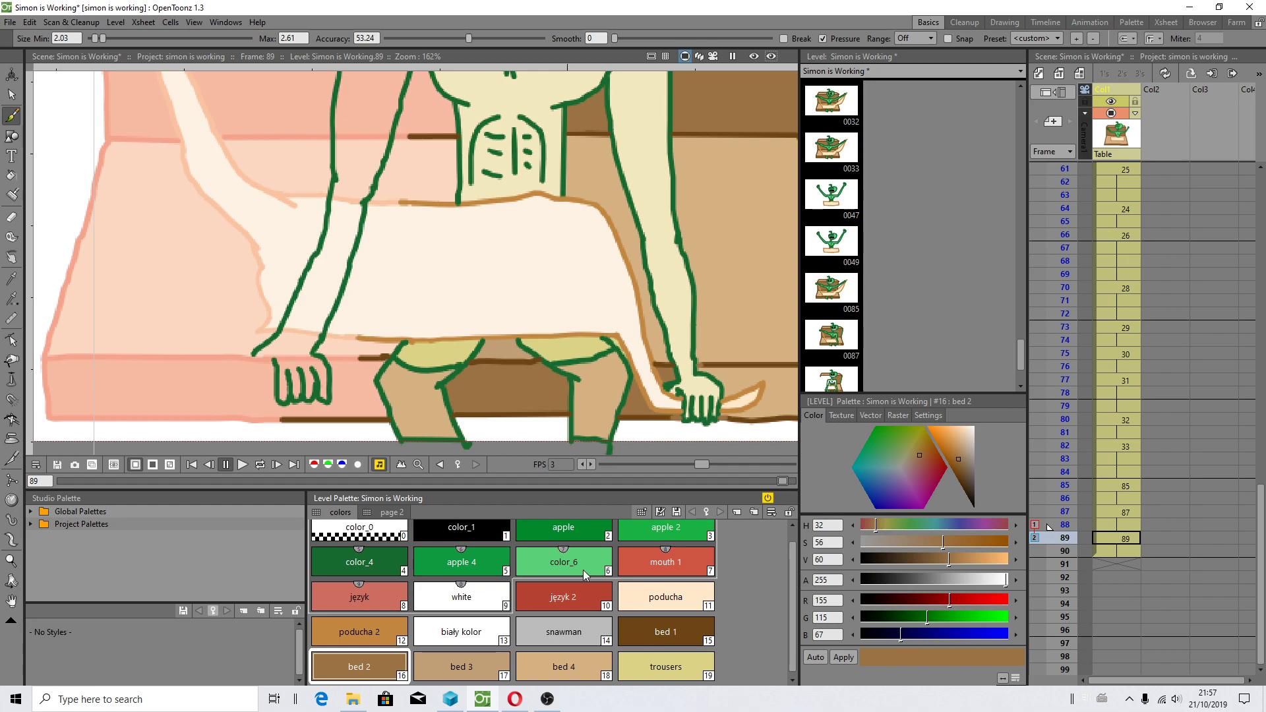
scroll(532, 571, down, 1)
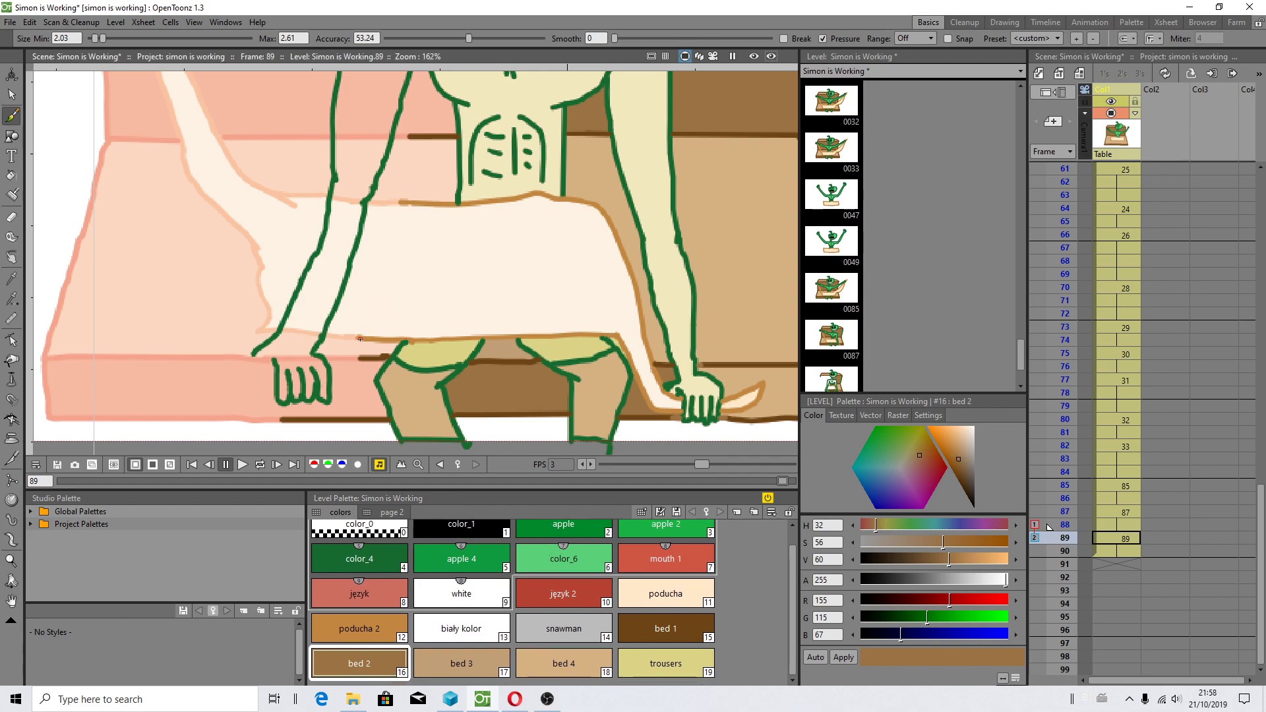
drag(359, 338, 335, 342)
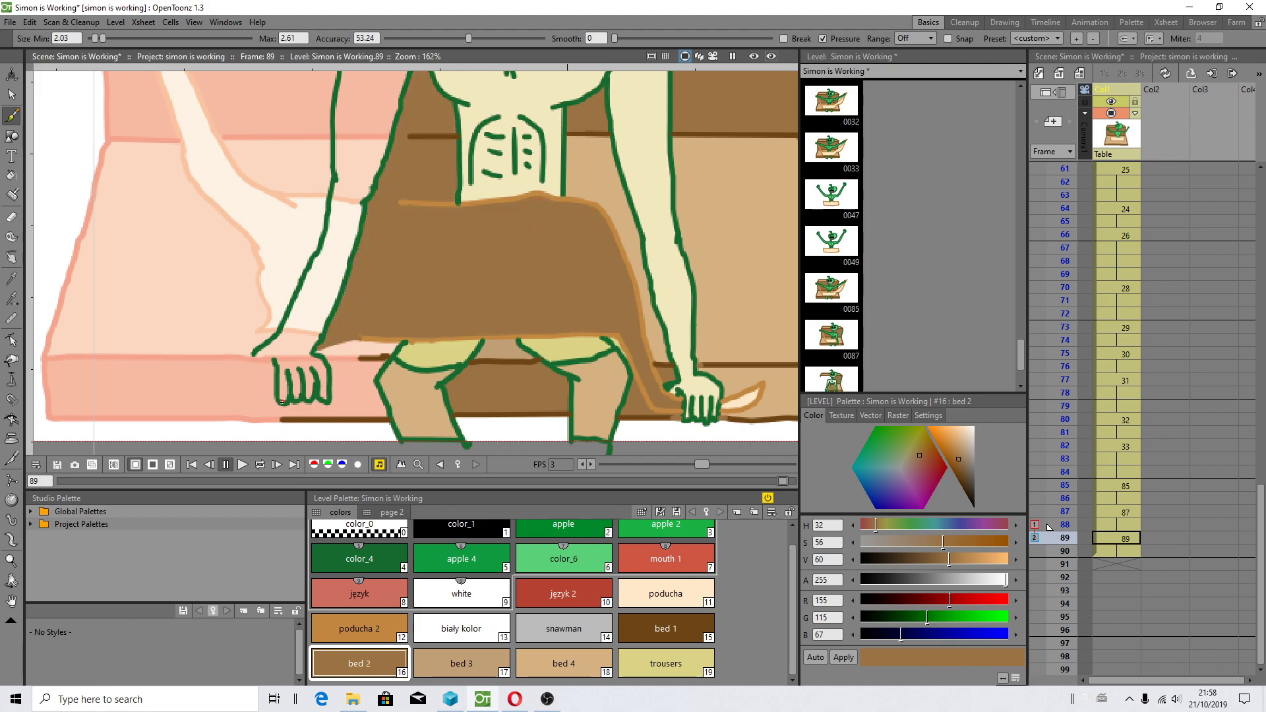
key(ctrl+z)
click(360, 632)
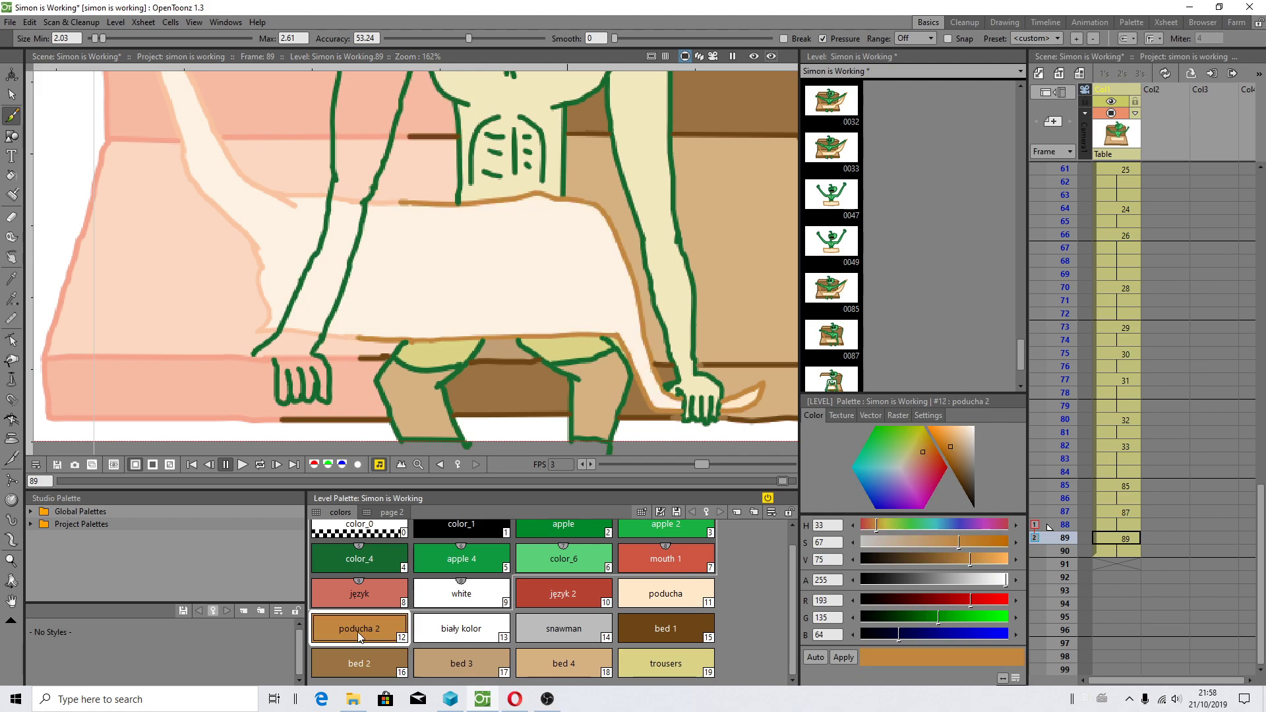
drag(360, 338, 320, 348)
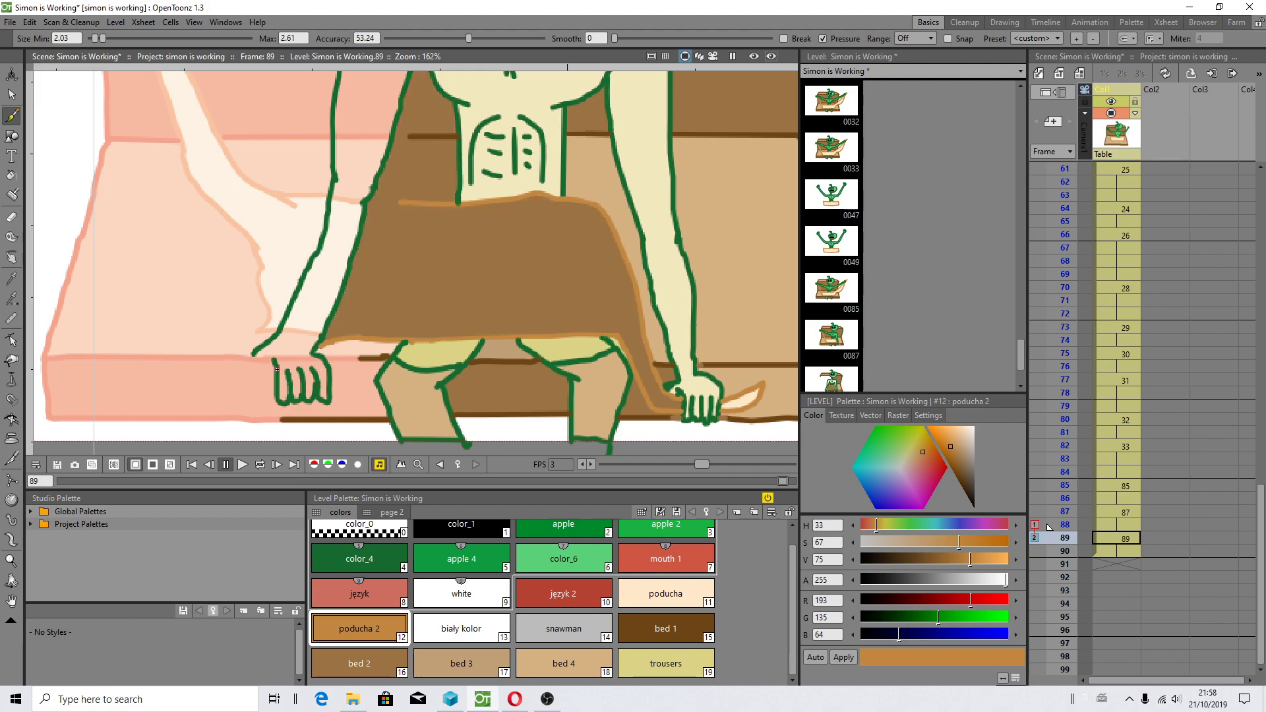
- Draw a tail line from the hand down-left, curling its end into a loop
drag(273, 370, 149, 437)
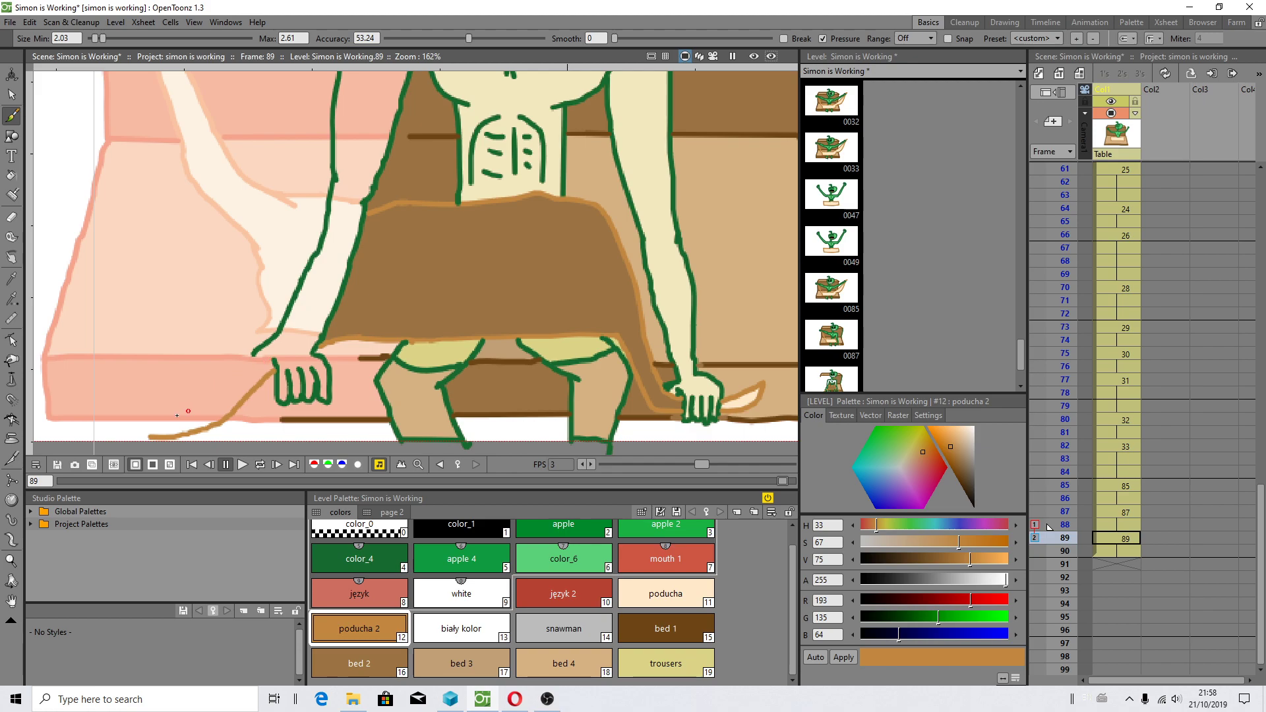
scroll(155, 427, up, 2)
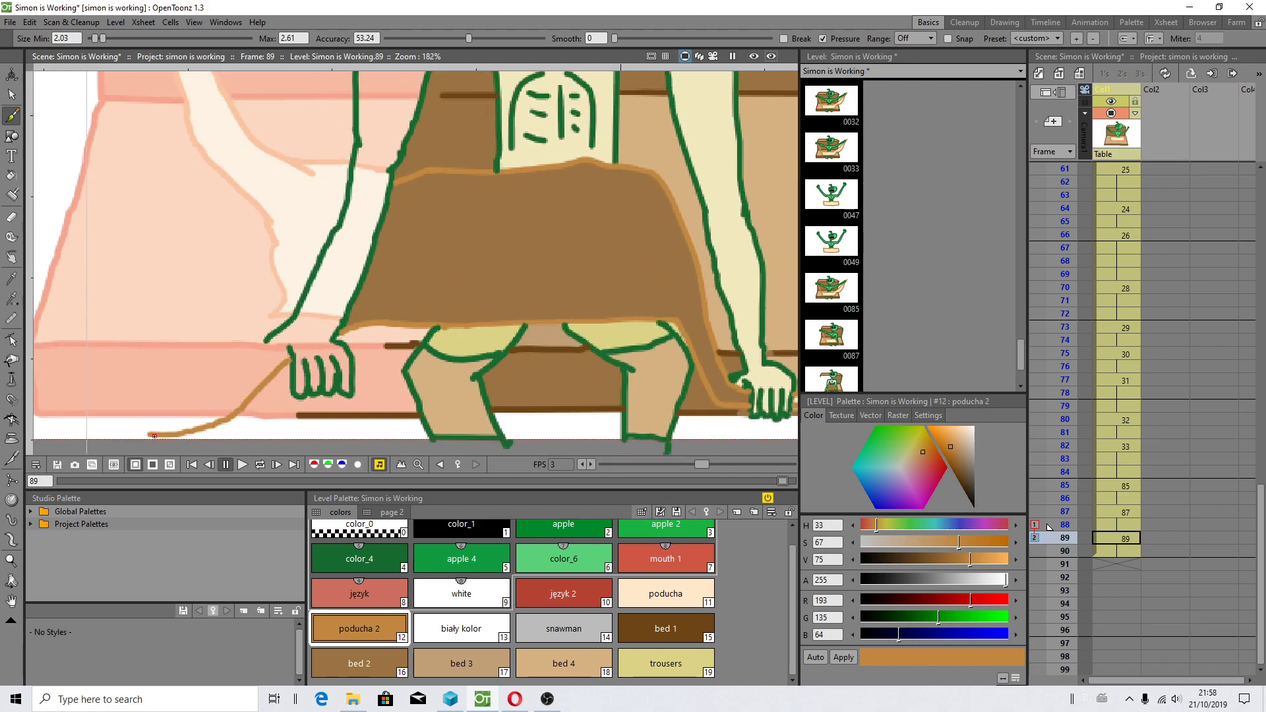
drag(150, 434, 153, 407)
scroll(279, 342, up, 1)
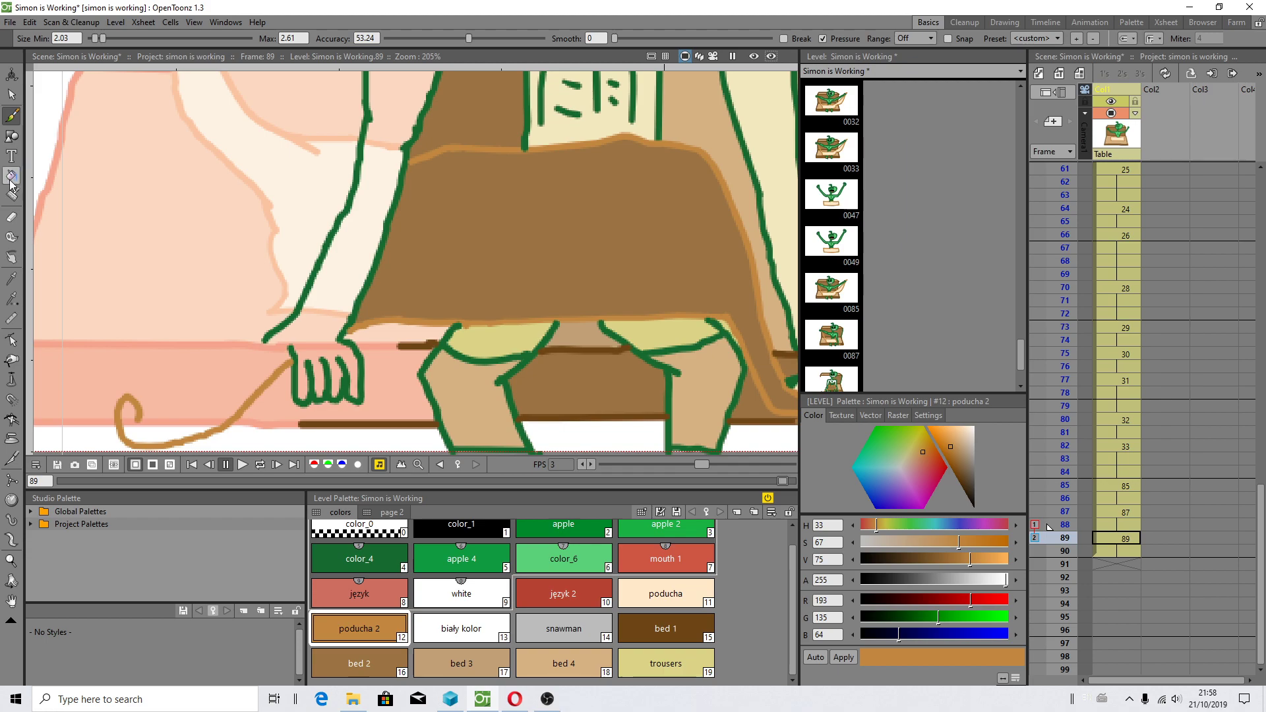
- Erase the green arm line's lower tail and extend the hand's left outline in color_4 green
key(e)
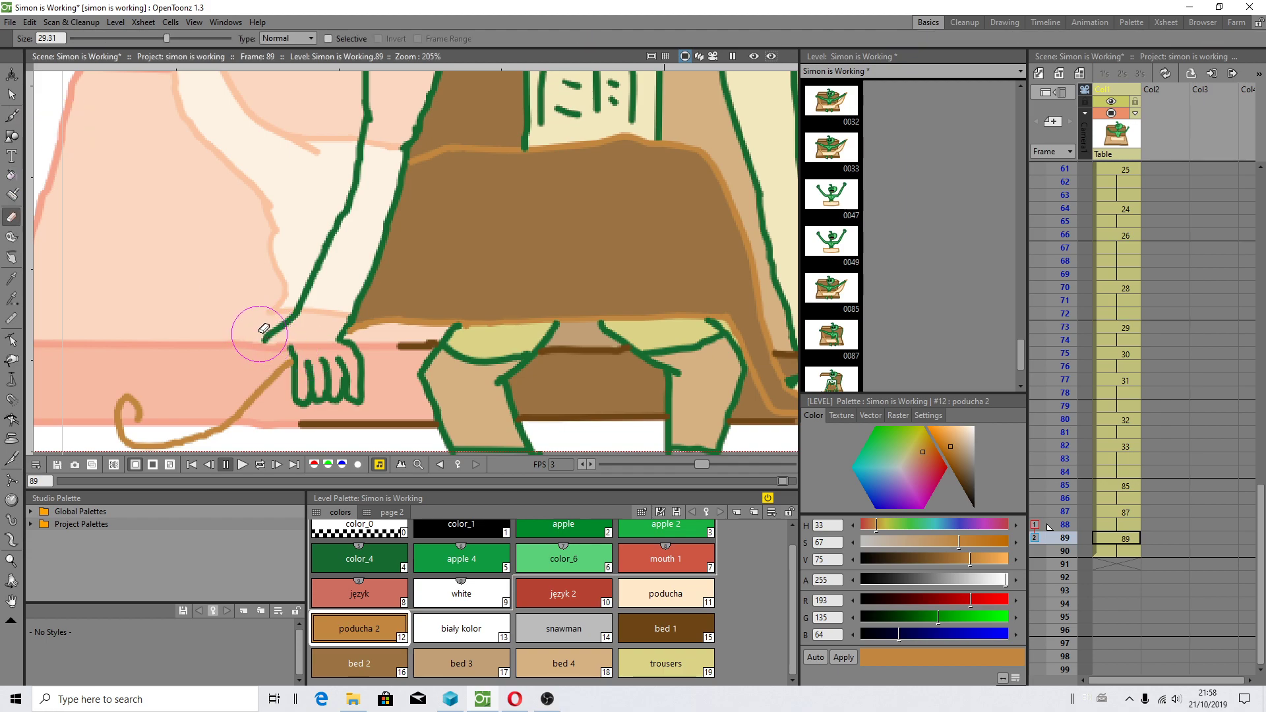
drag(266, 336, 295, 315)
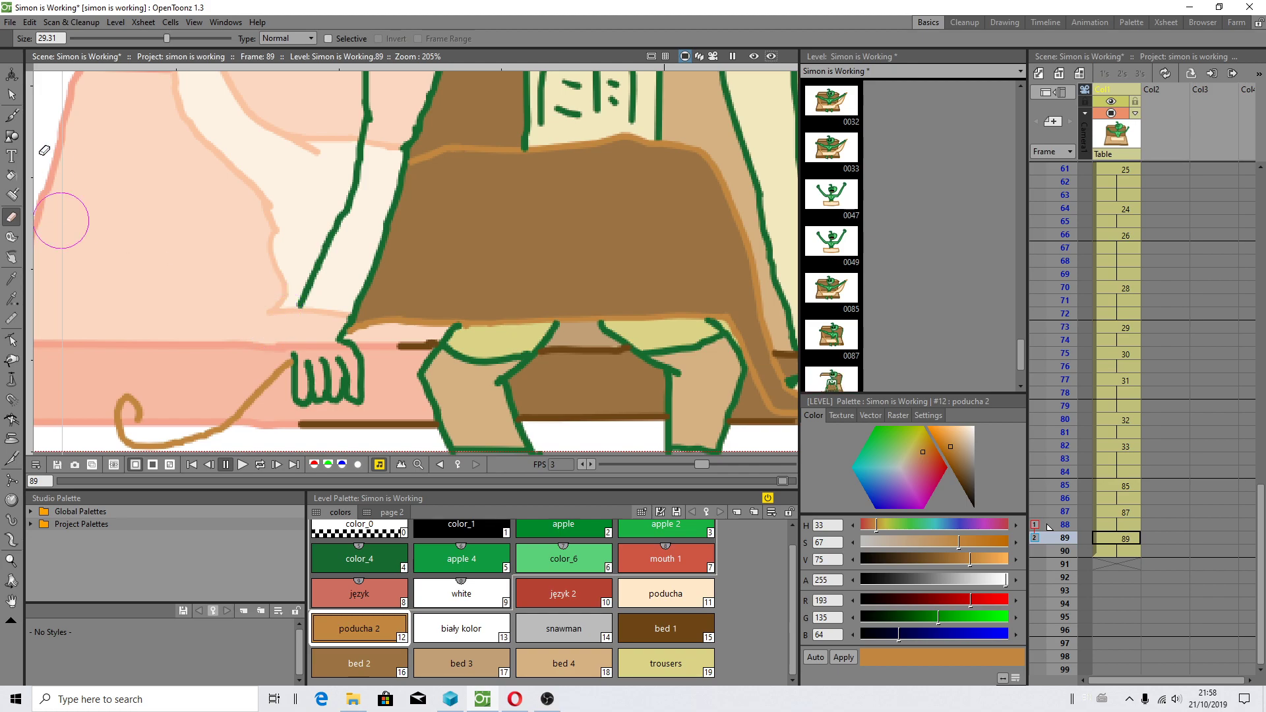
click(11, 115)
click(360, 558)
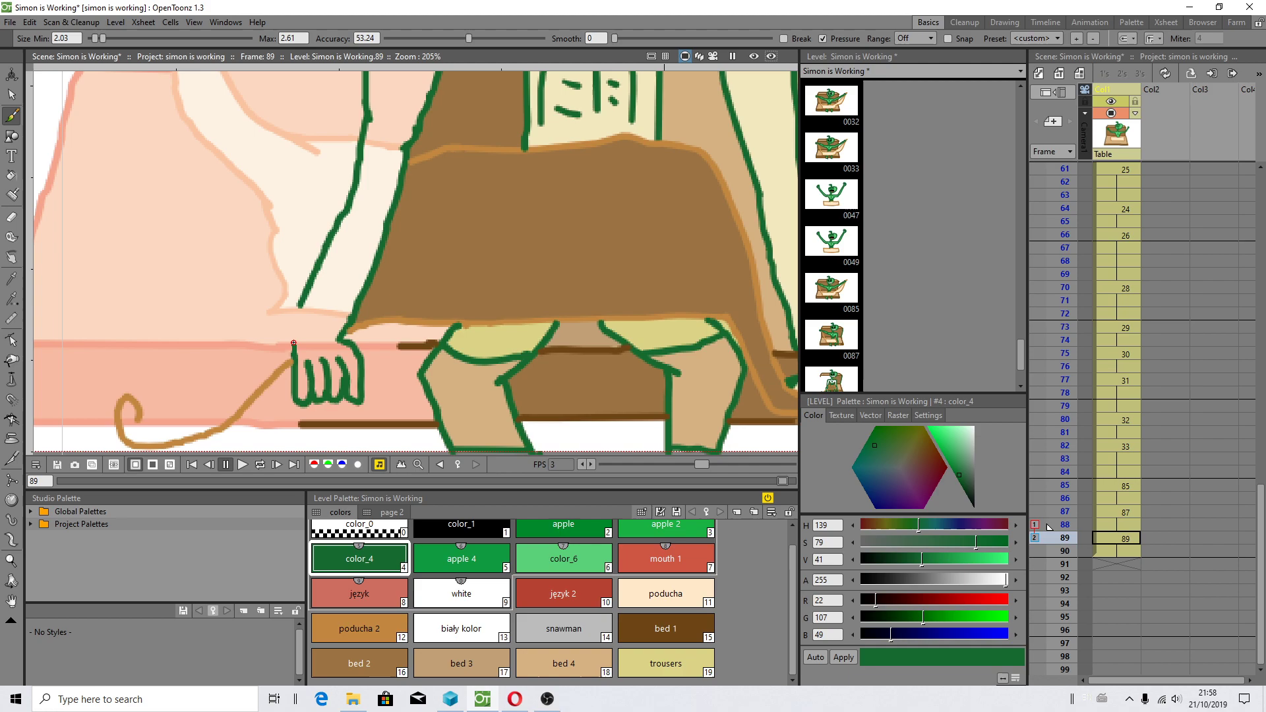
drag(294, 346, 293, 356)
- Trace an orange line along the tail and close the green arm-outline gap above the hand
click(337, 630)
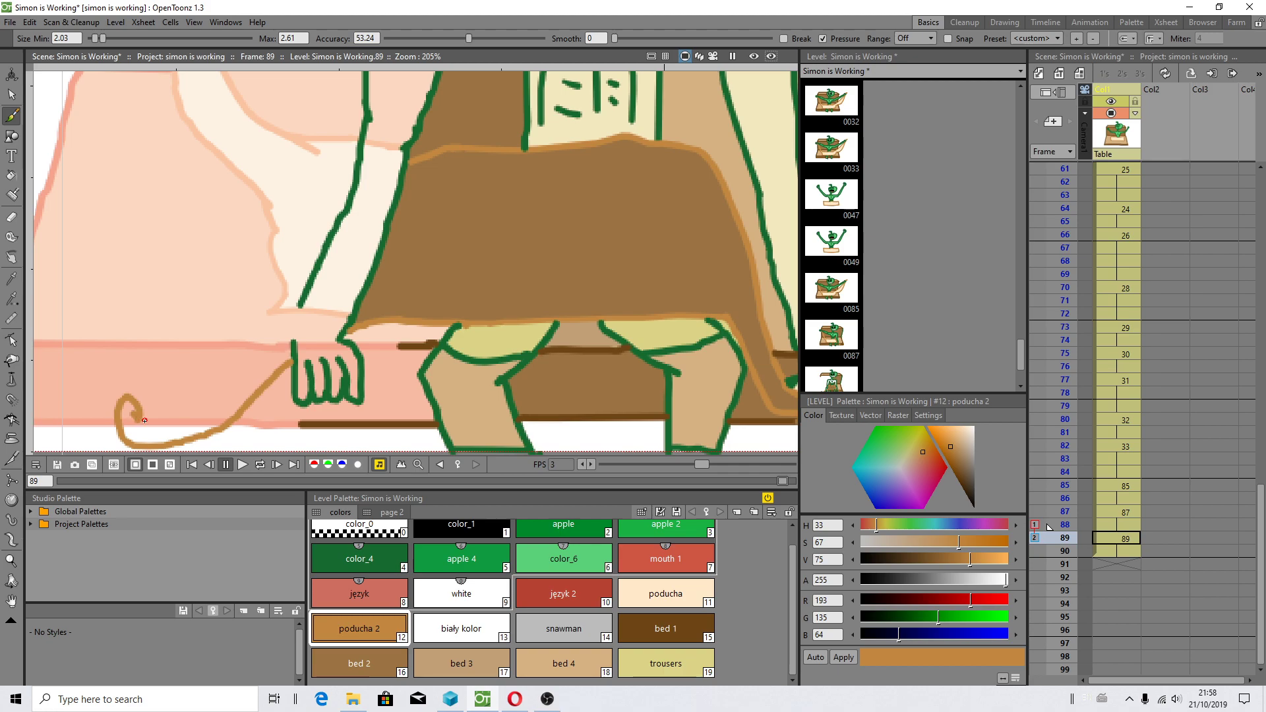
drag(139, 422, 290, 346)
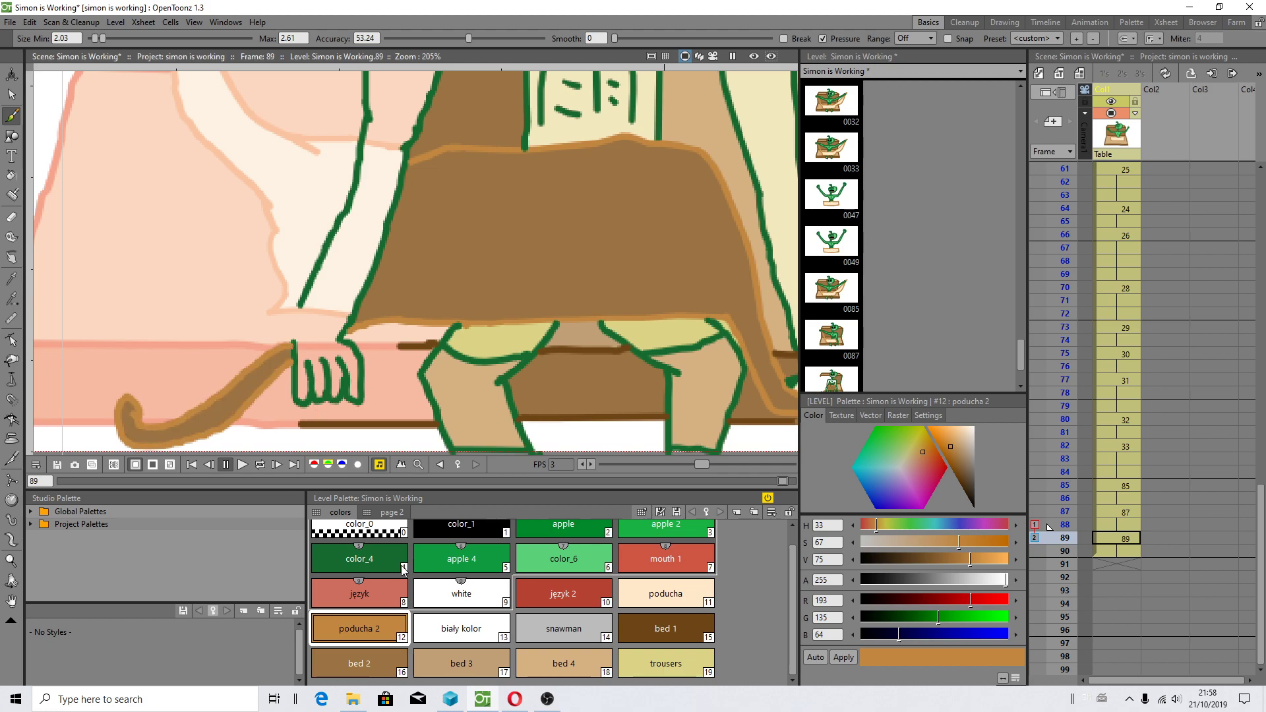
click(334, 569)
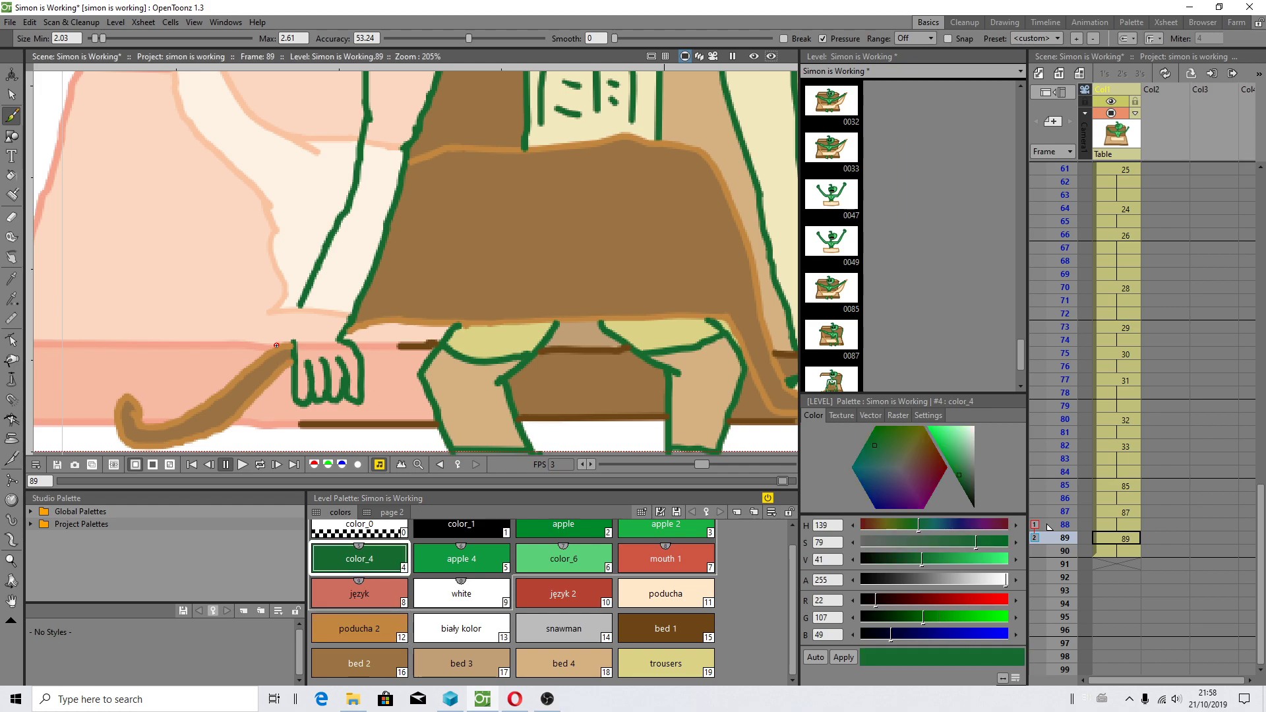
drag(276, 345, 298, 303)
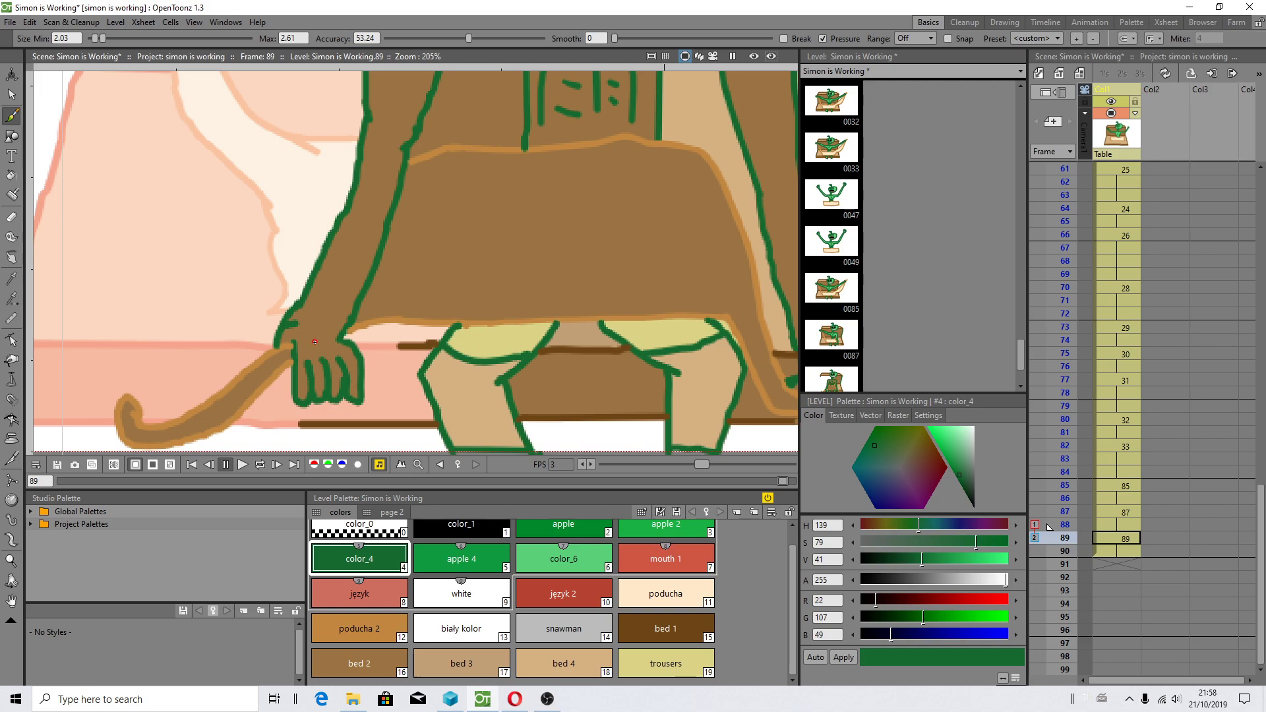
key(ctrl+z)
key(ctrl+z)
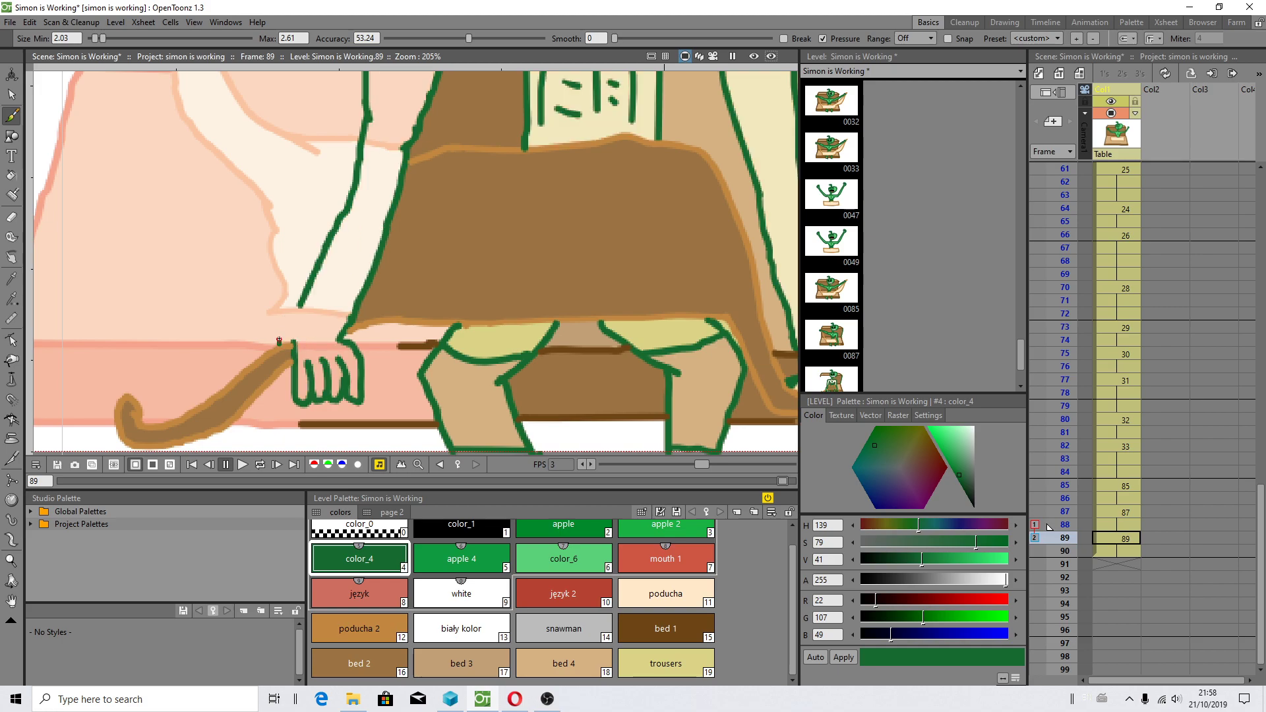
drag(287, 329, 299, 306)
scroll(356, 343, down, 1)
- With the bed 1 brown, extend the bed's bottom line left and draw its dark top edge
scroll(356, 343, down, 2)
scroll(356, 343, down, 2)
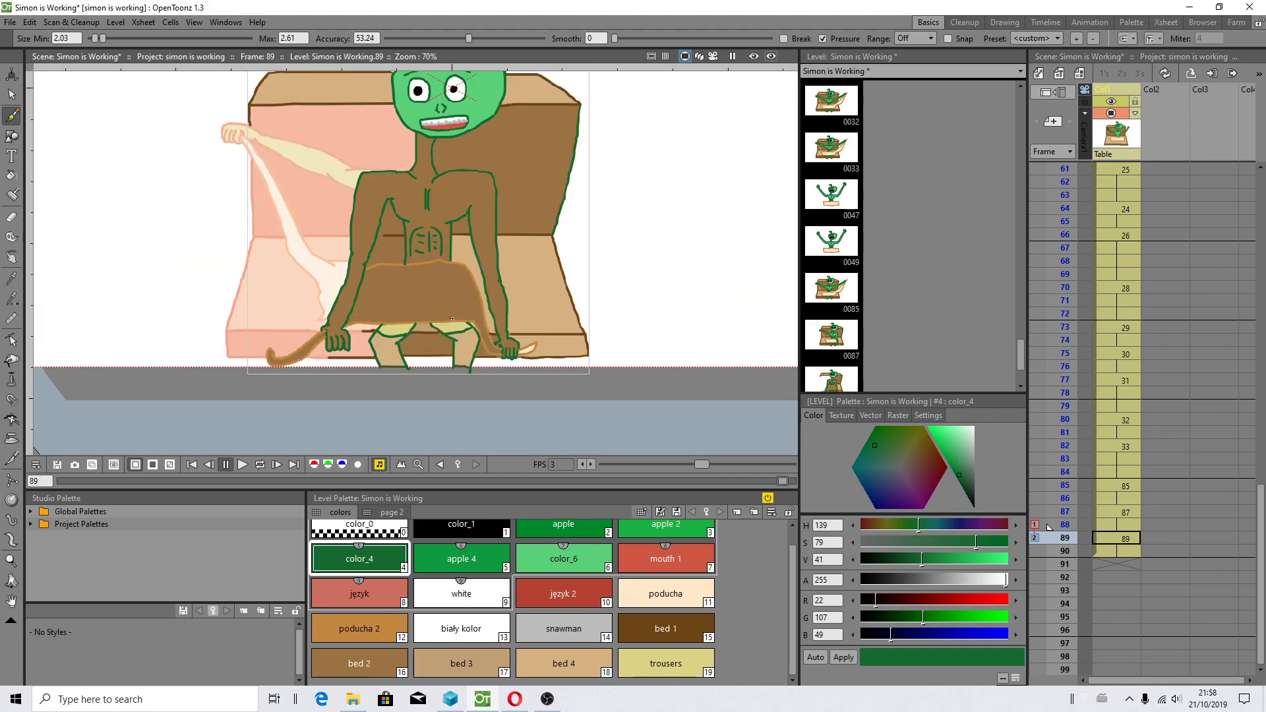
key(space)
drag(563, 284, 532, 303)
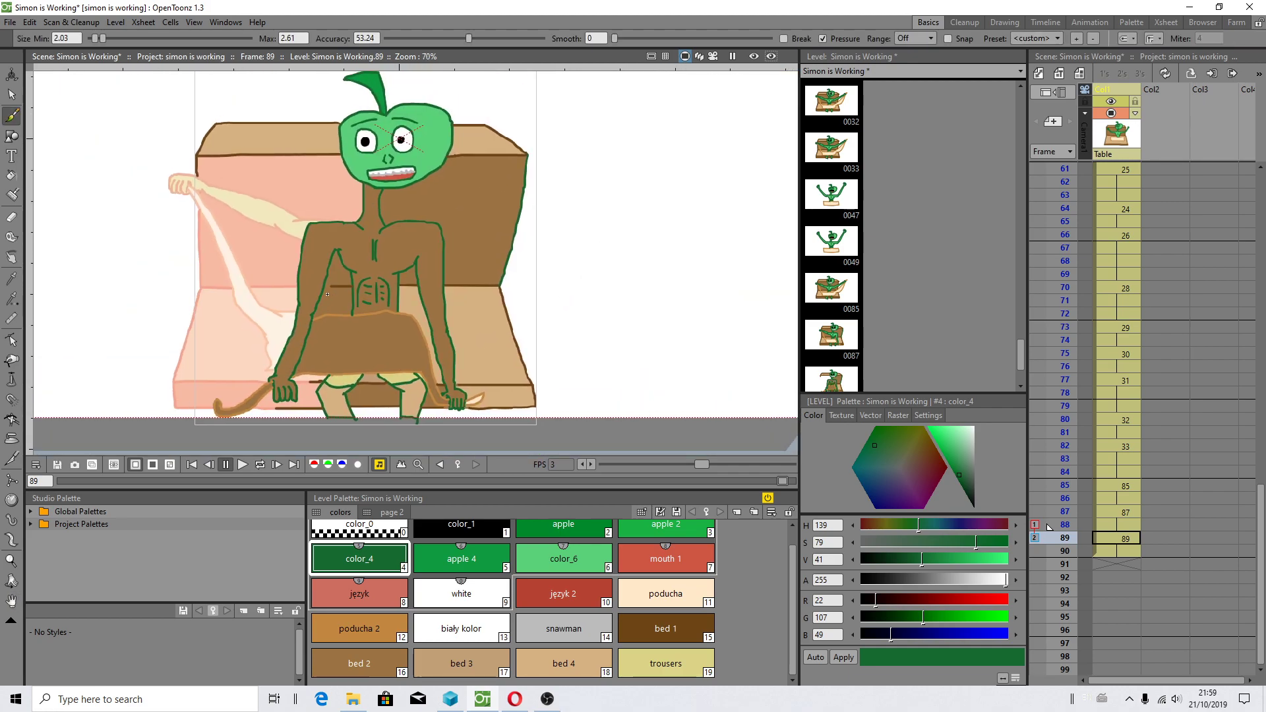
scroll(327, 294, up, 1)
scroll(317, 343, up, 1)
scroll(310, 369, up, 1)
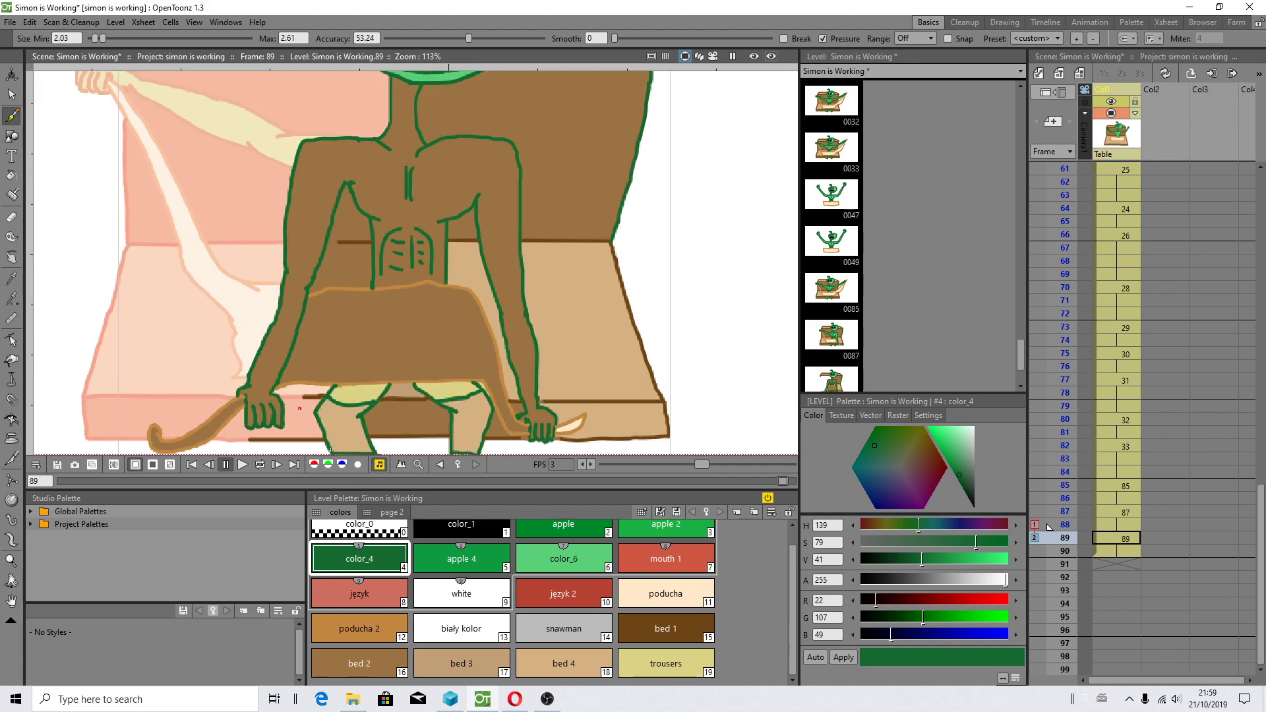
click(646, 636)
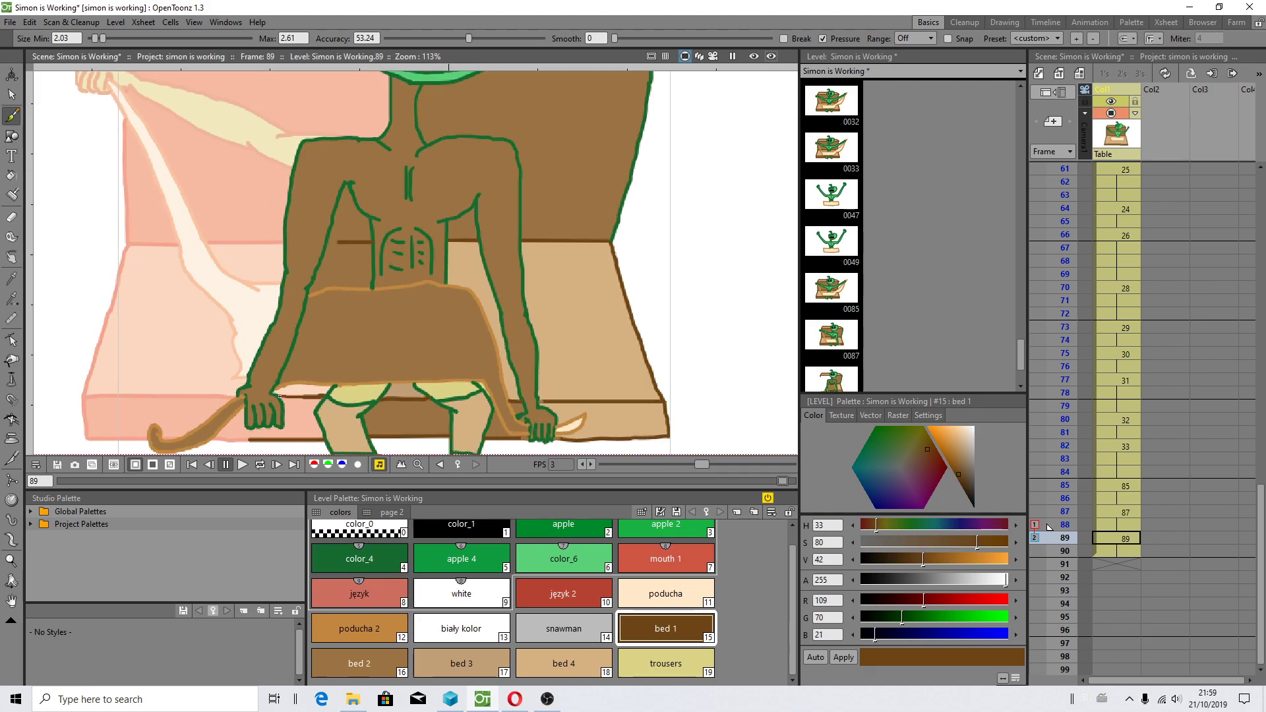
drag(253, 440, 90, 439)
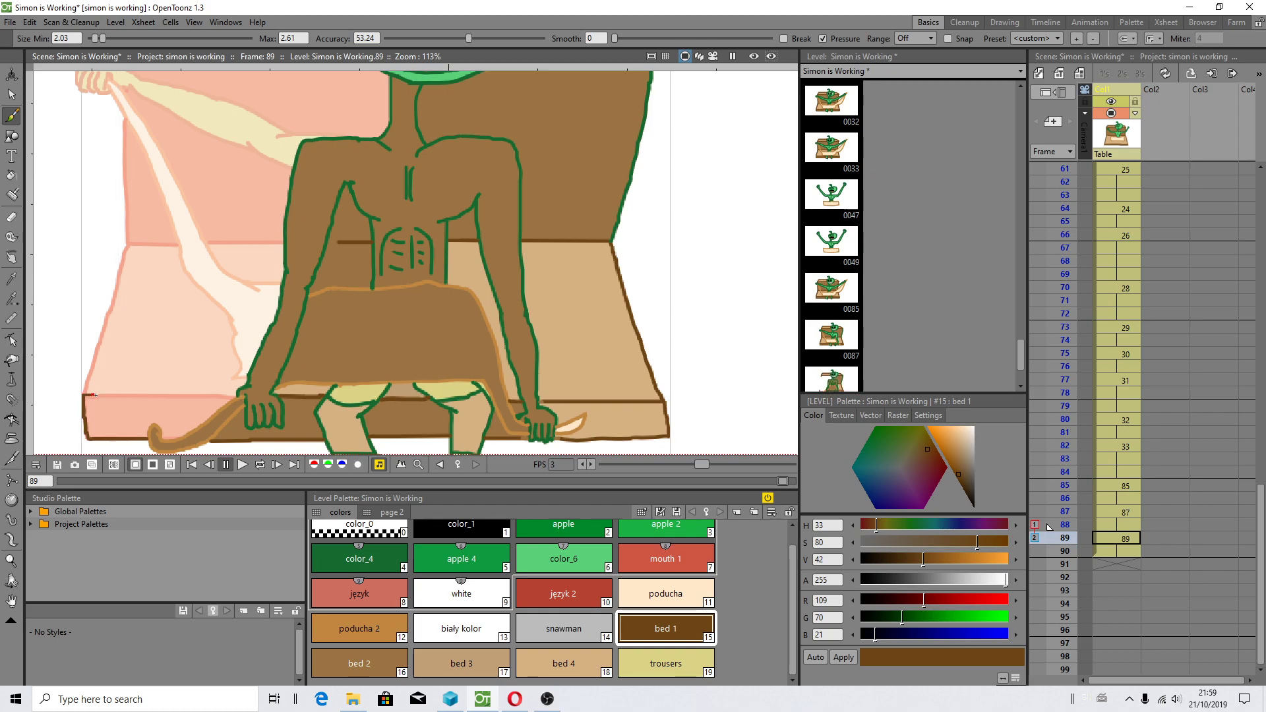
drag(83, 395, 148, 391)
- Paint the bed's pink front brown and draw its left edge down from the arm
drag(235, 396, 235, 395)
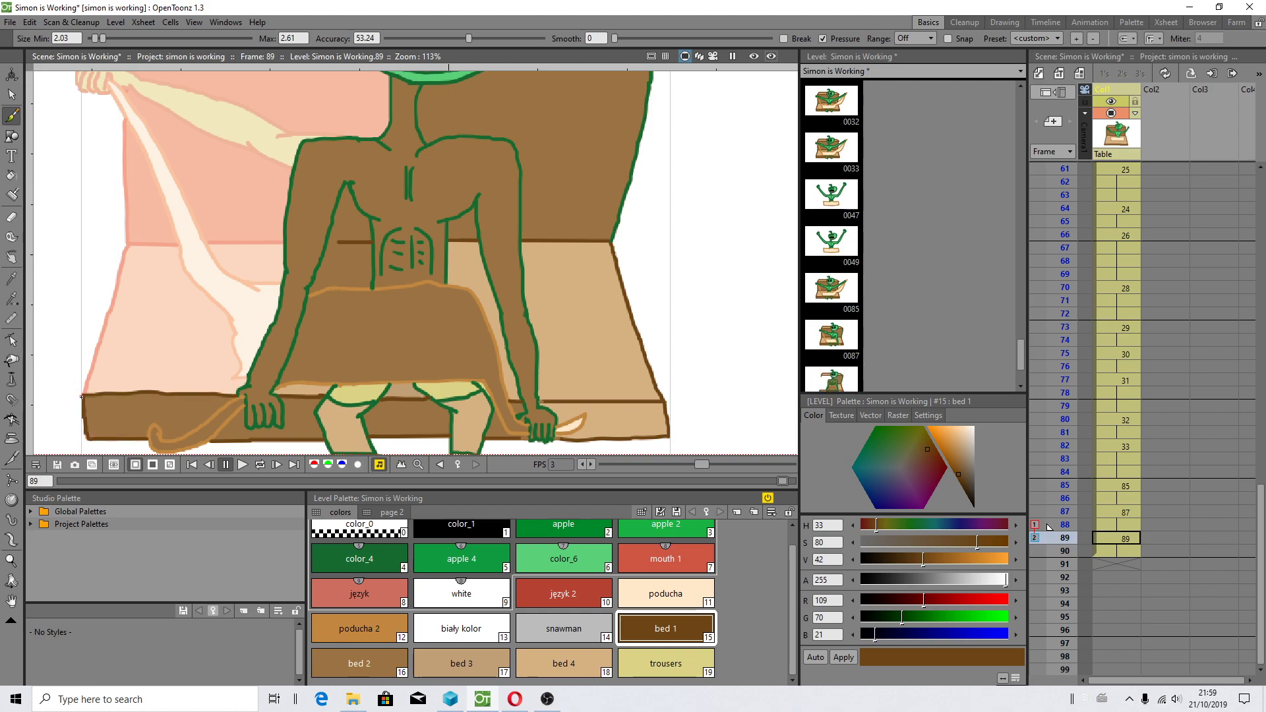
mouse_move(82, 397)
mouse_down()
mouse_move(132, 244)
mouse_move(294, 246)
mouse_up()
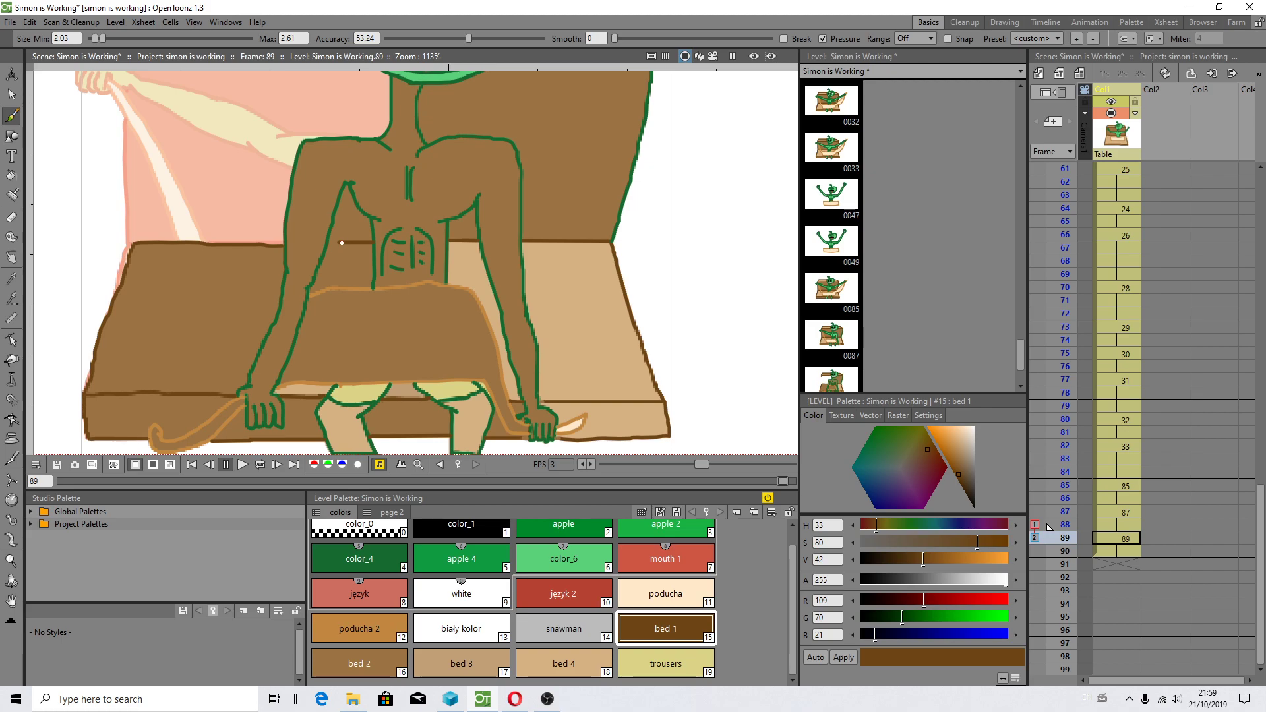
key(space)
drag(247, 189, 313, 357)
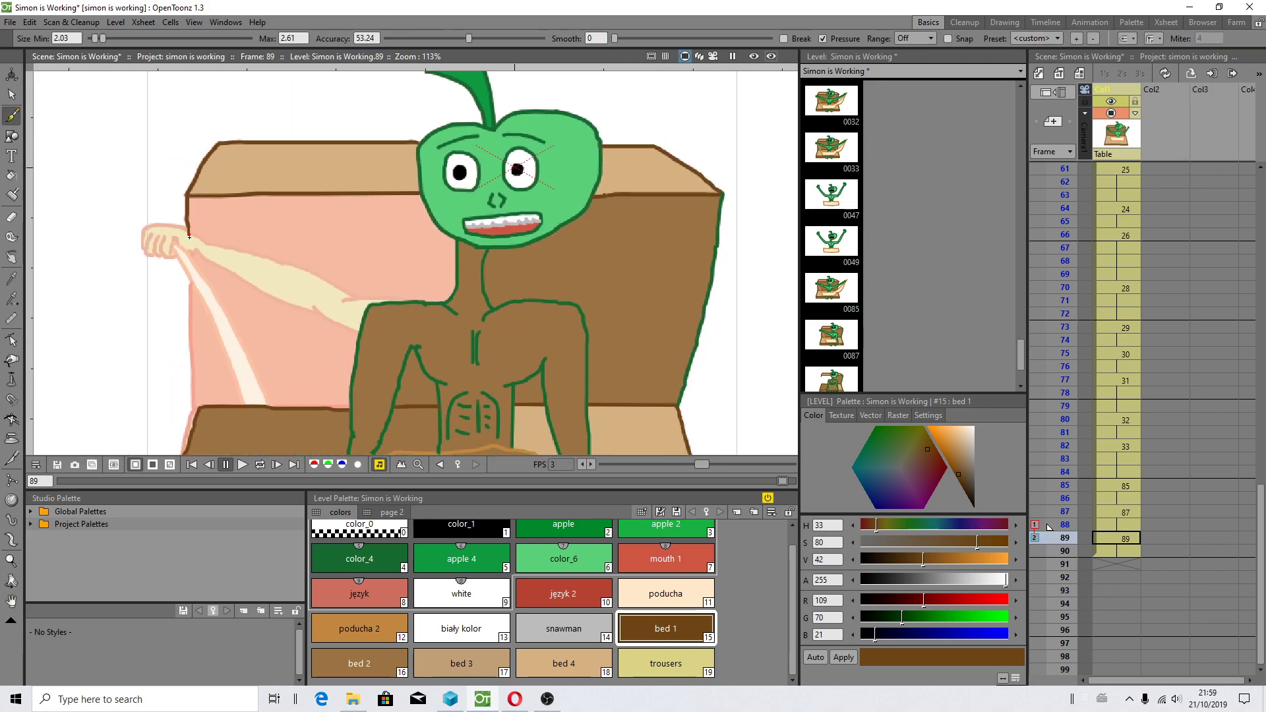
drag(189, 236, 197, 405)
scroll(557, 422, down, 3)
key(space)
mouse_move(558, 427)
mouse_down()
mouse_move(525, 308)
mouse_move(513, 308)
mouse_up()
scroll(461, 435, up, 1)
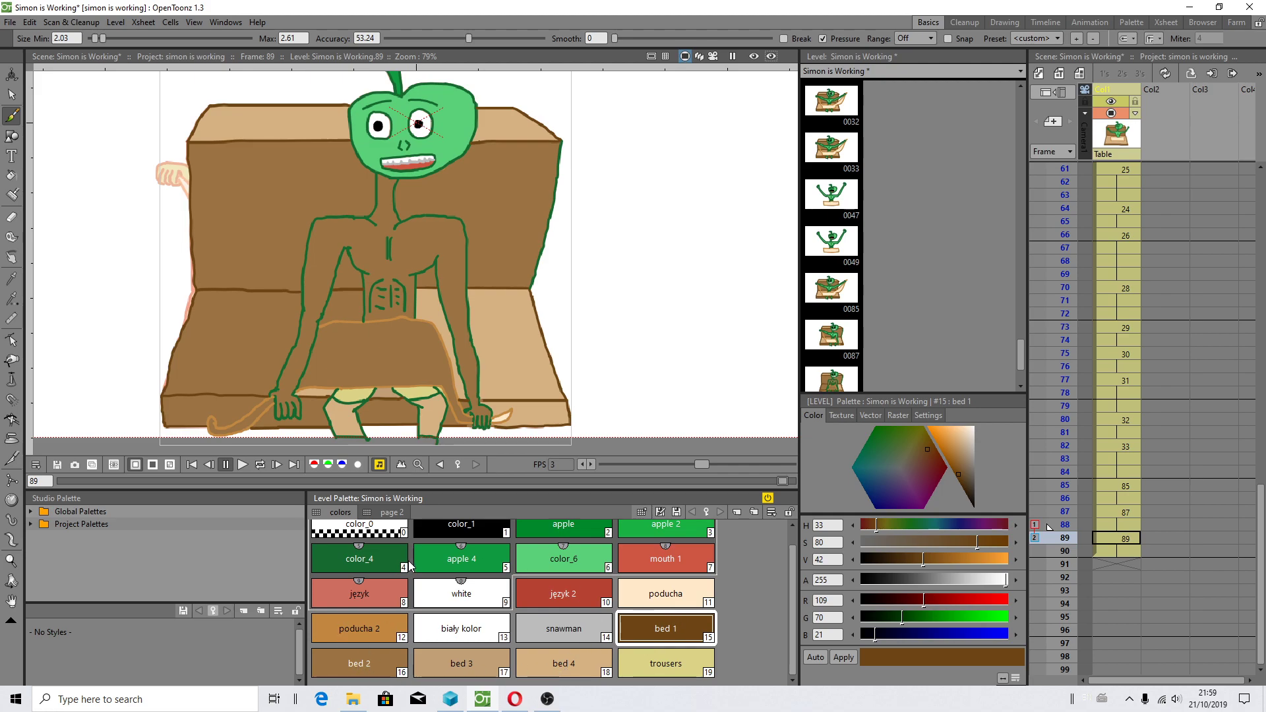
- Fill the bed's lower front panel and seat with light tan bed 3
click(441, 658)
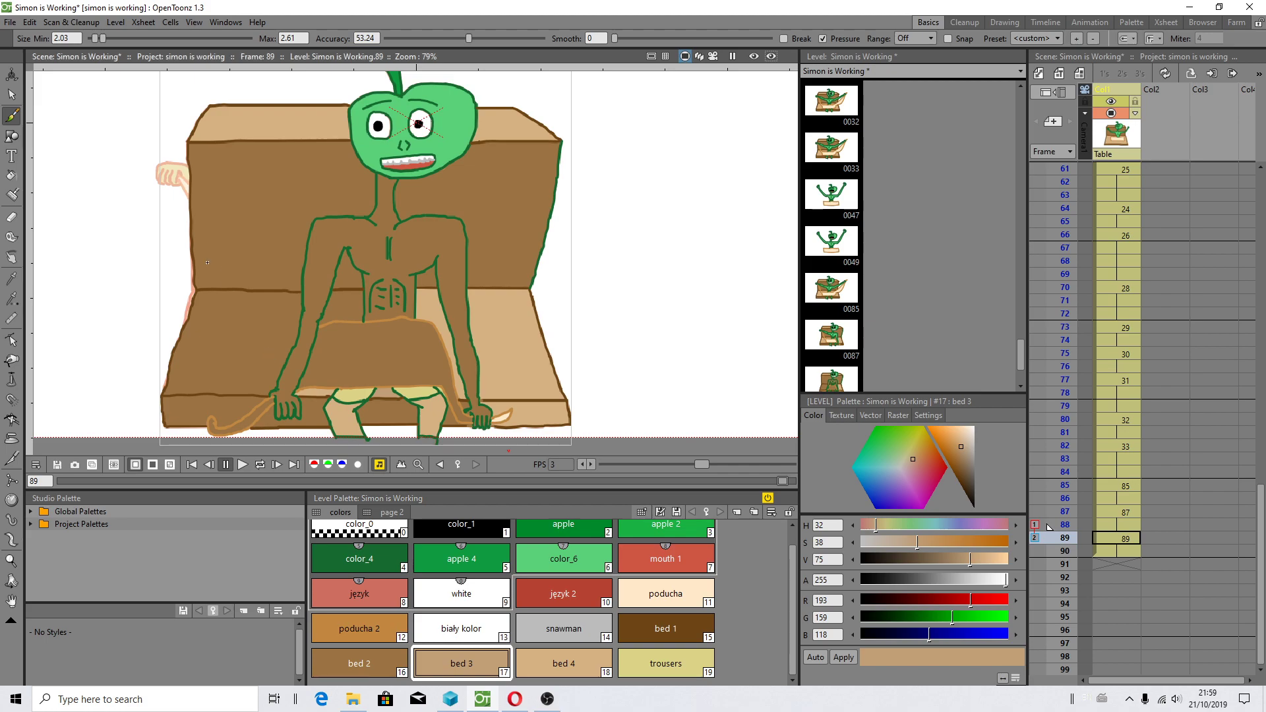
click(11, 174)
click(251, 330)
click(346, 305)
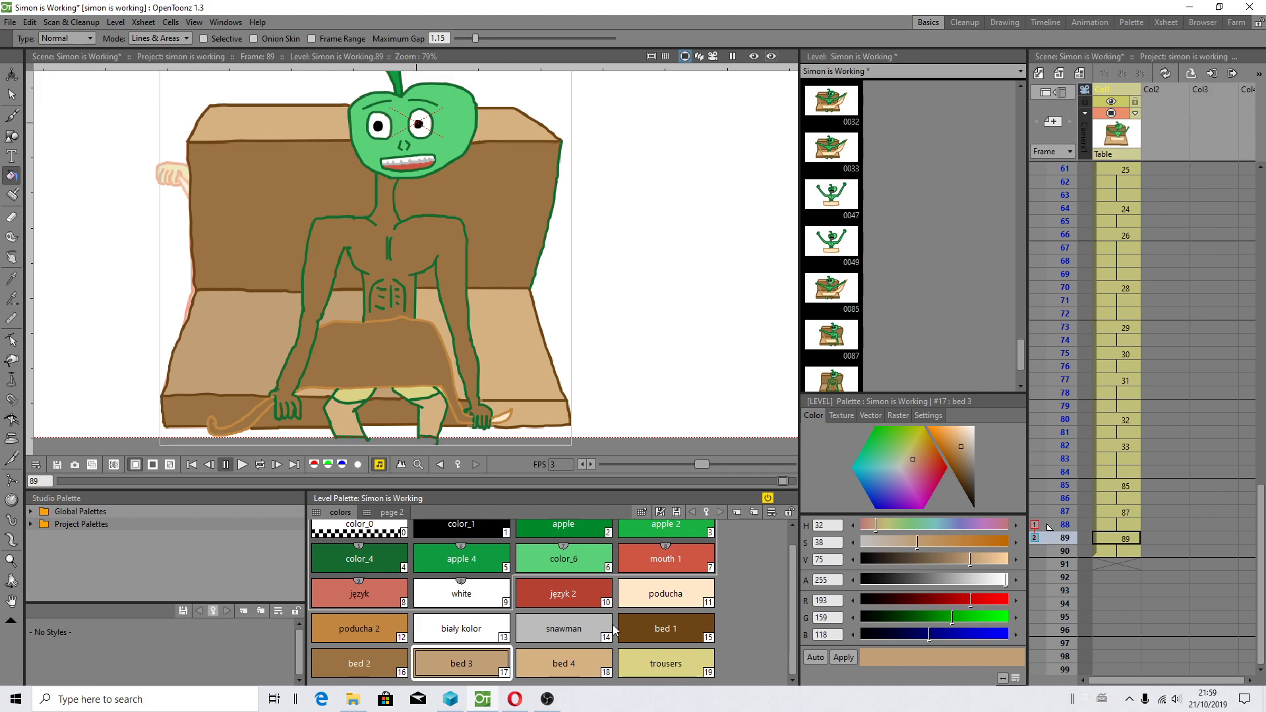
- Fill the bed's front strip with the darker bed 2 brown
click(358, 666)
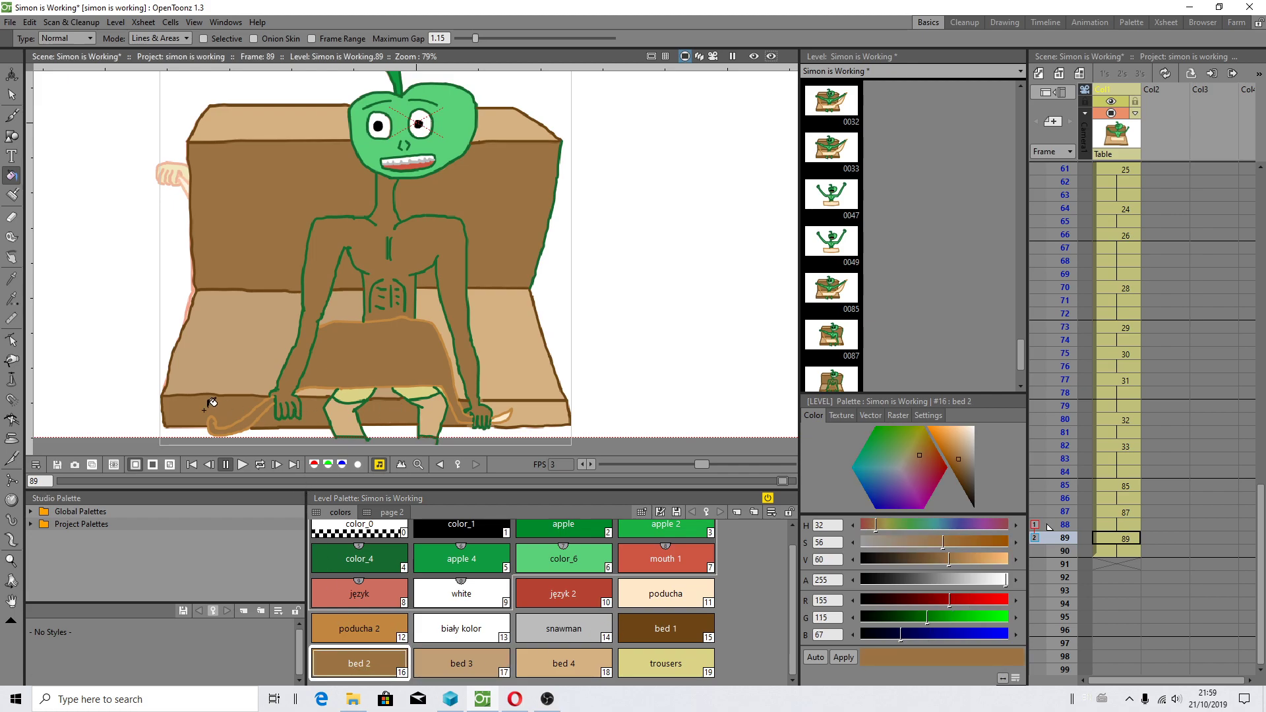
click(509, 406)
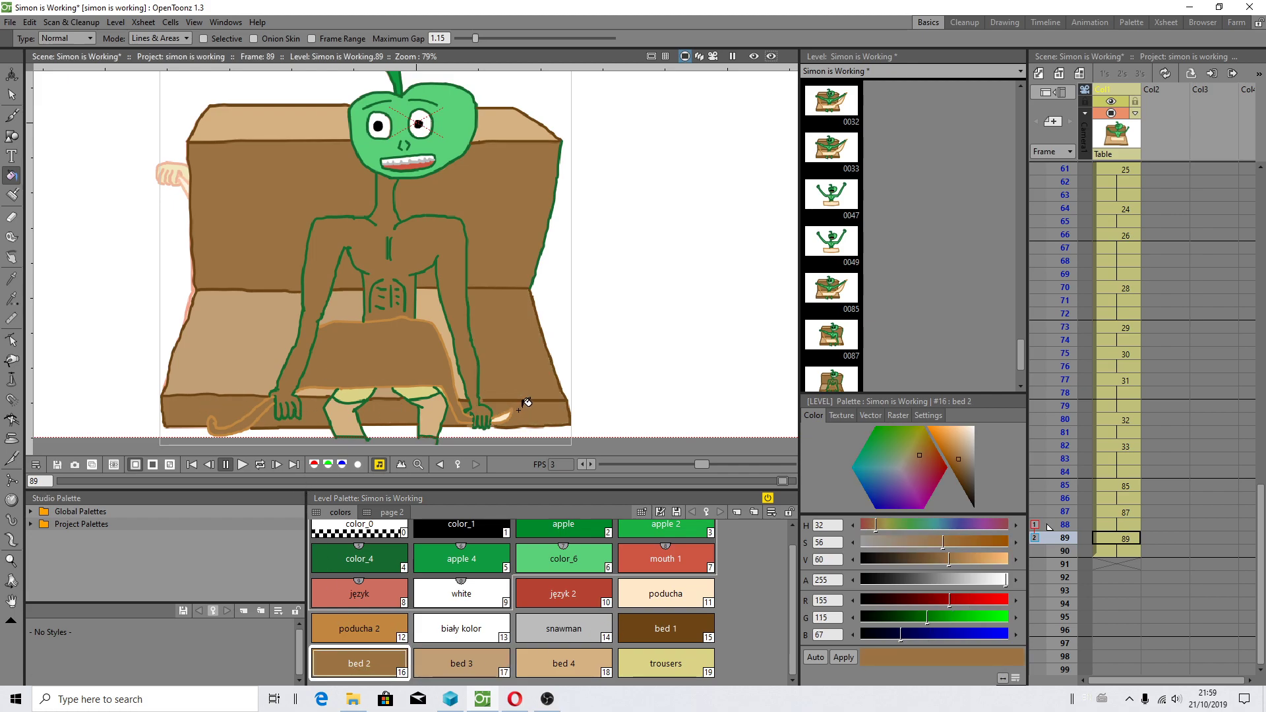
scroll(526, 403, up, 3)
scroll(453, 390, up, 2)
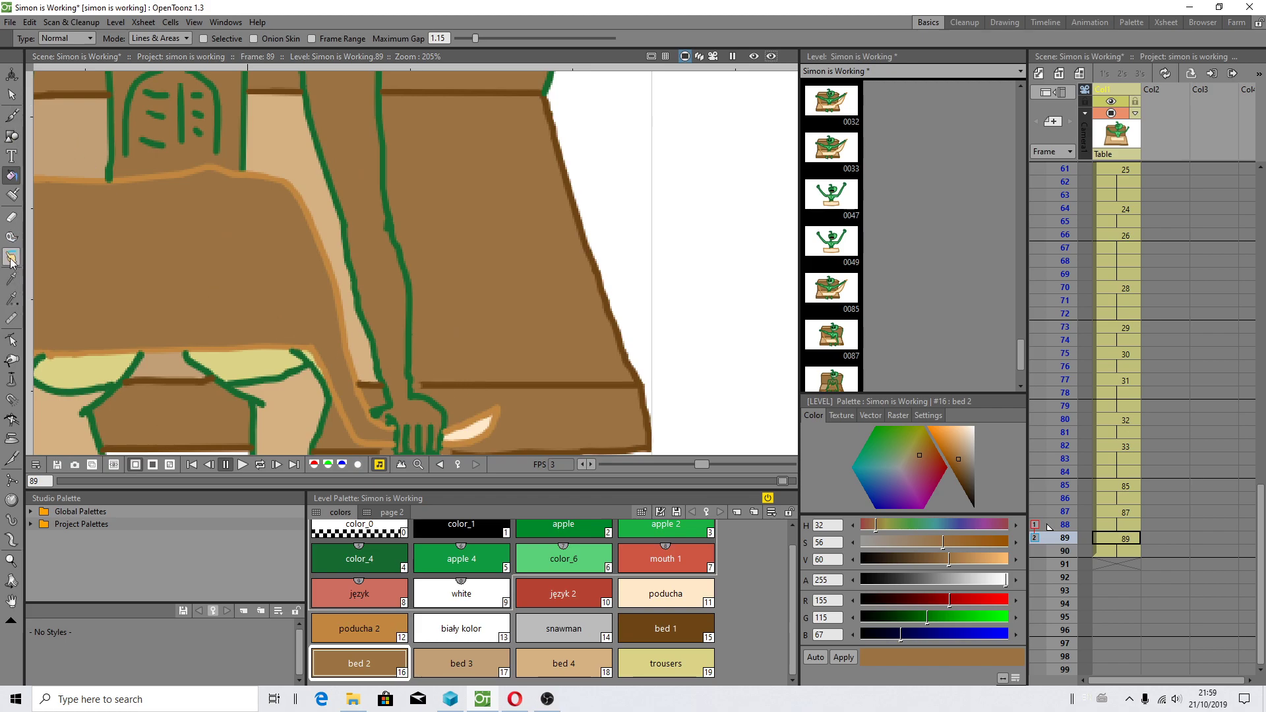
- Move the brown bed line's left endpoint so it meets the arm outline
click(12, 340)
click(440, 384)
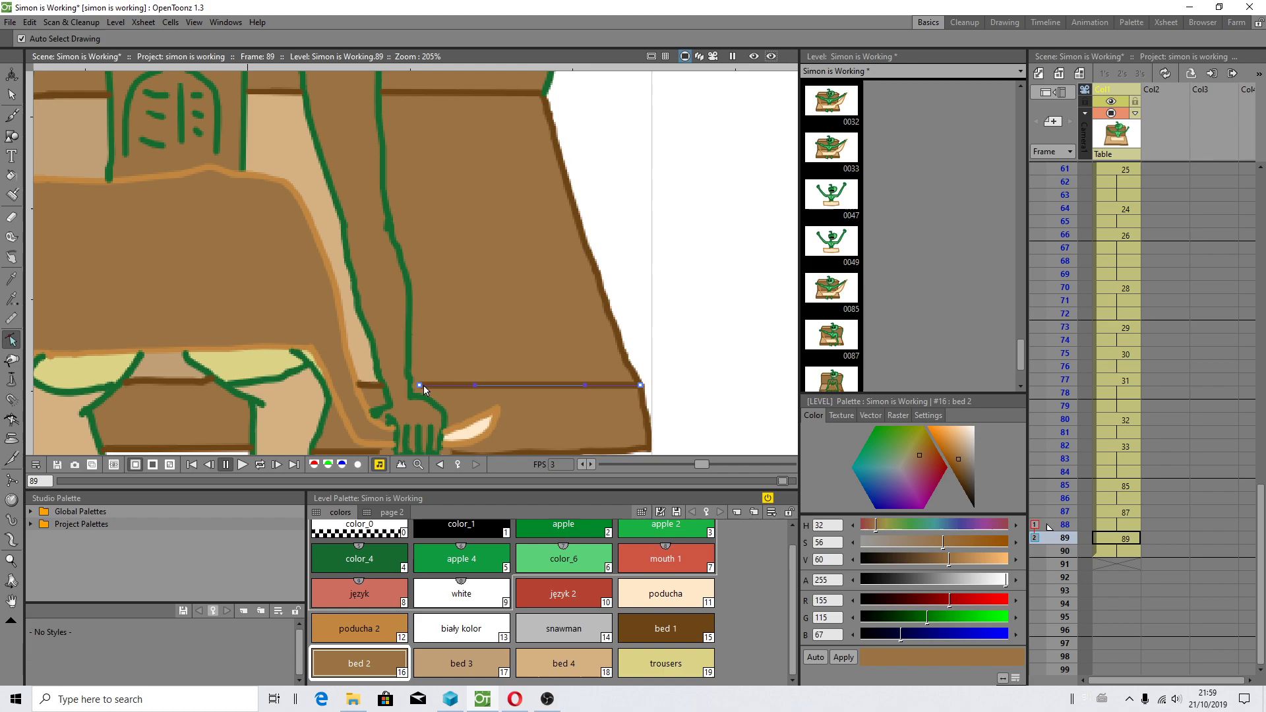
drag(420, 386, 413, 386)
drag(414, 388, 407, 382)
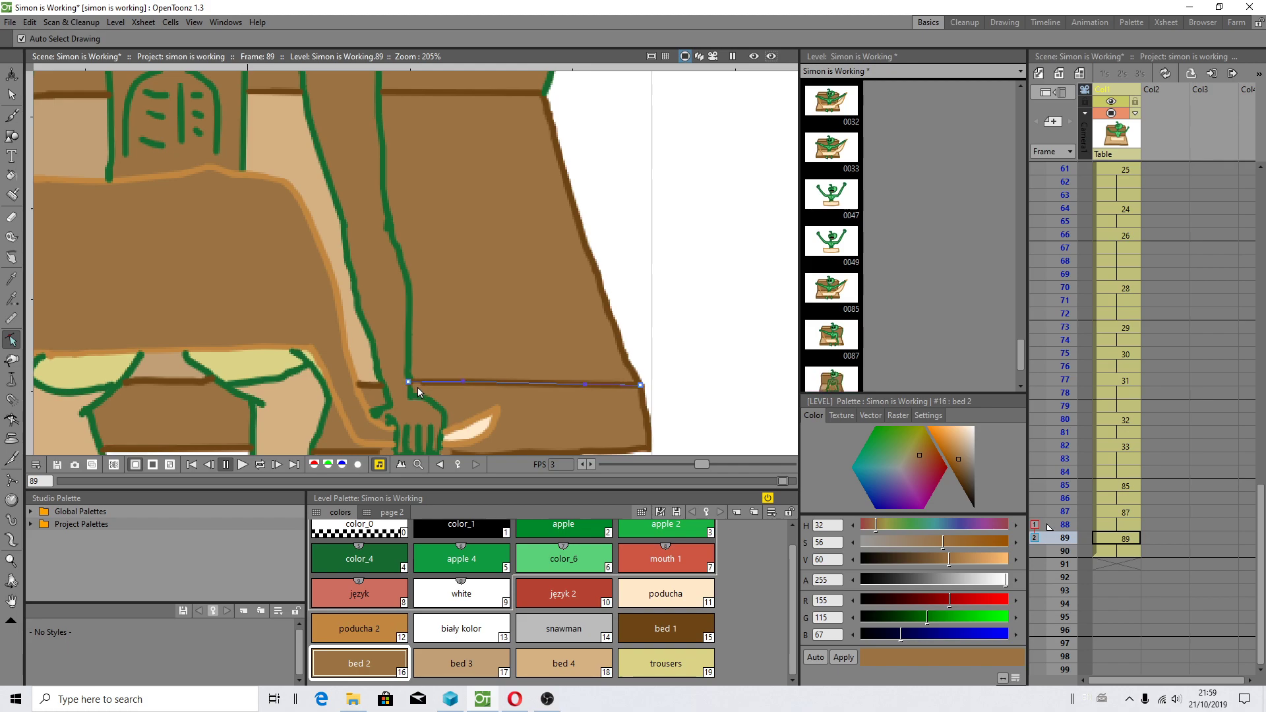
- Shorten the long brown bed line slightly from its left end, then deselect it
click(11, 94)
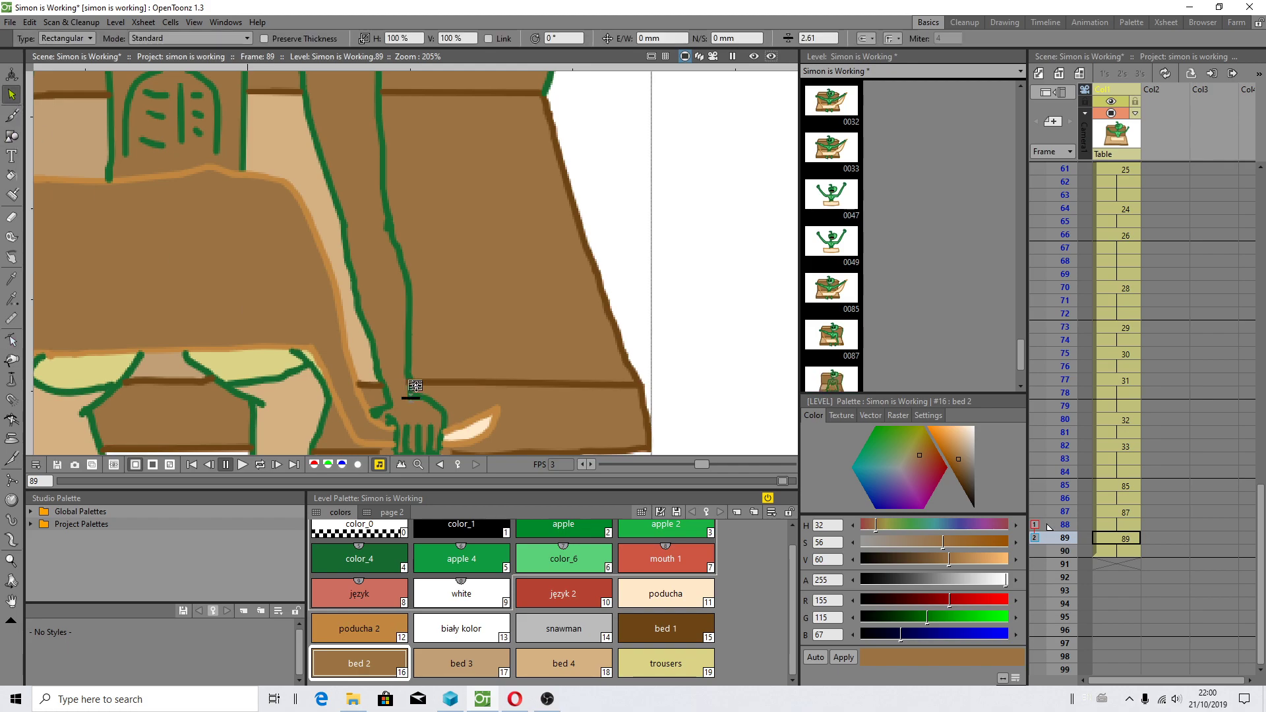
scroll(410, 382, up, 2)
scroll(412, 381, up, 2)
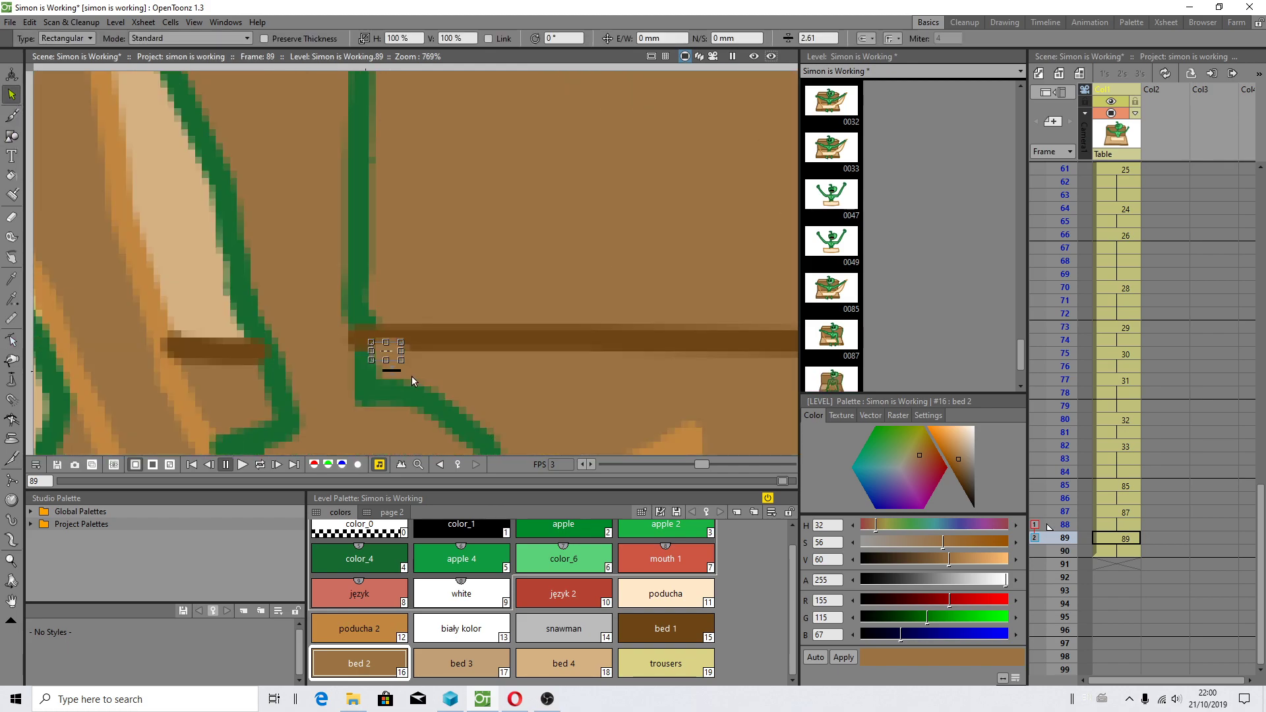
click(412, 376)
scroll(411, 376, down, 2)
click(401, 356)
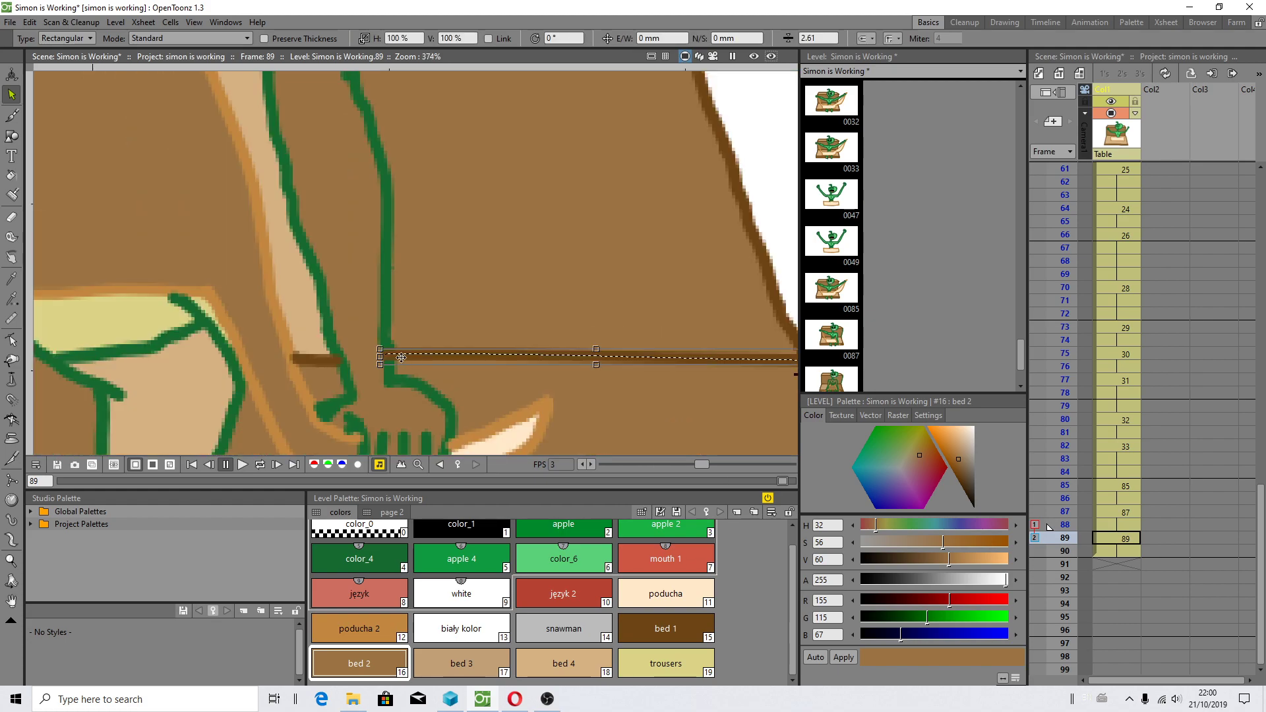
drag(380, 357, 389, 357)
scroll(435, 379, down, 2)
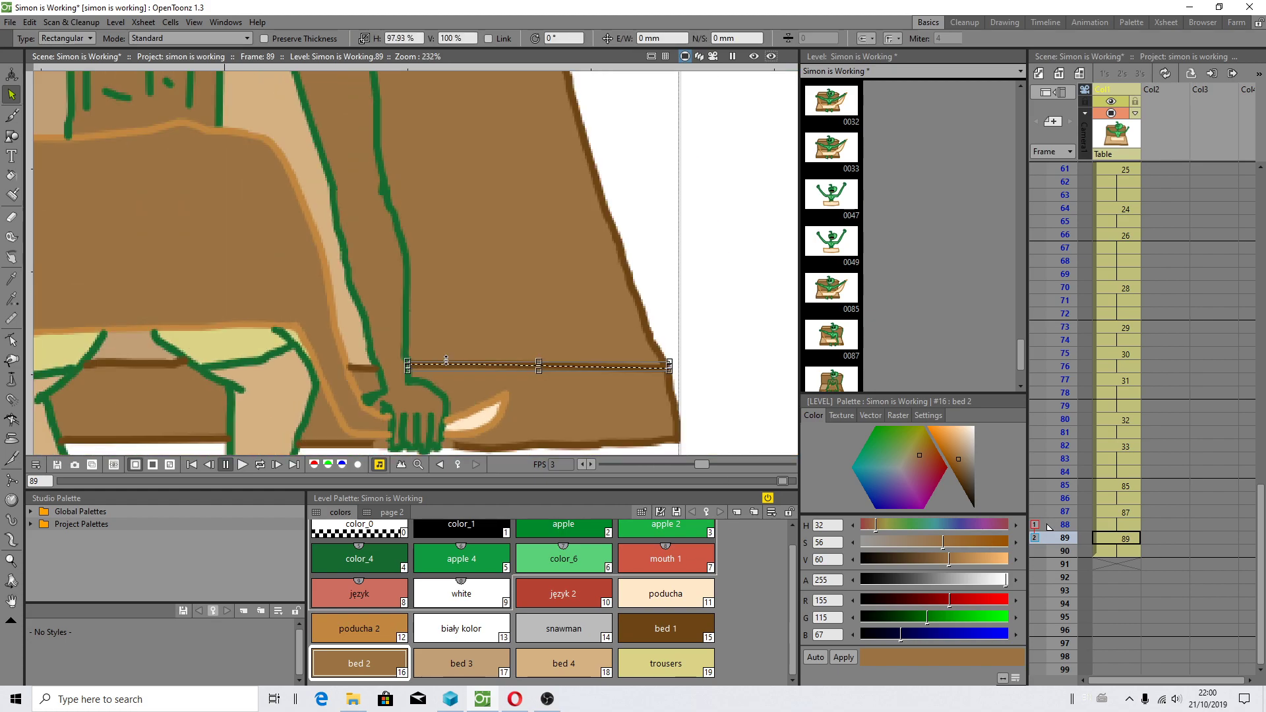
scroll(447, 360, down, 3)
click(605, 288)
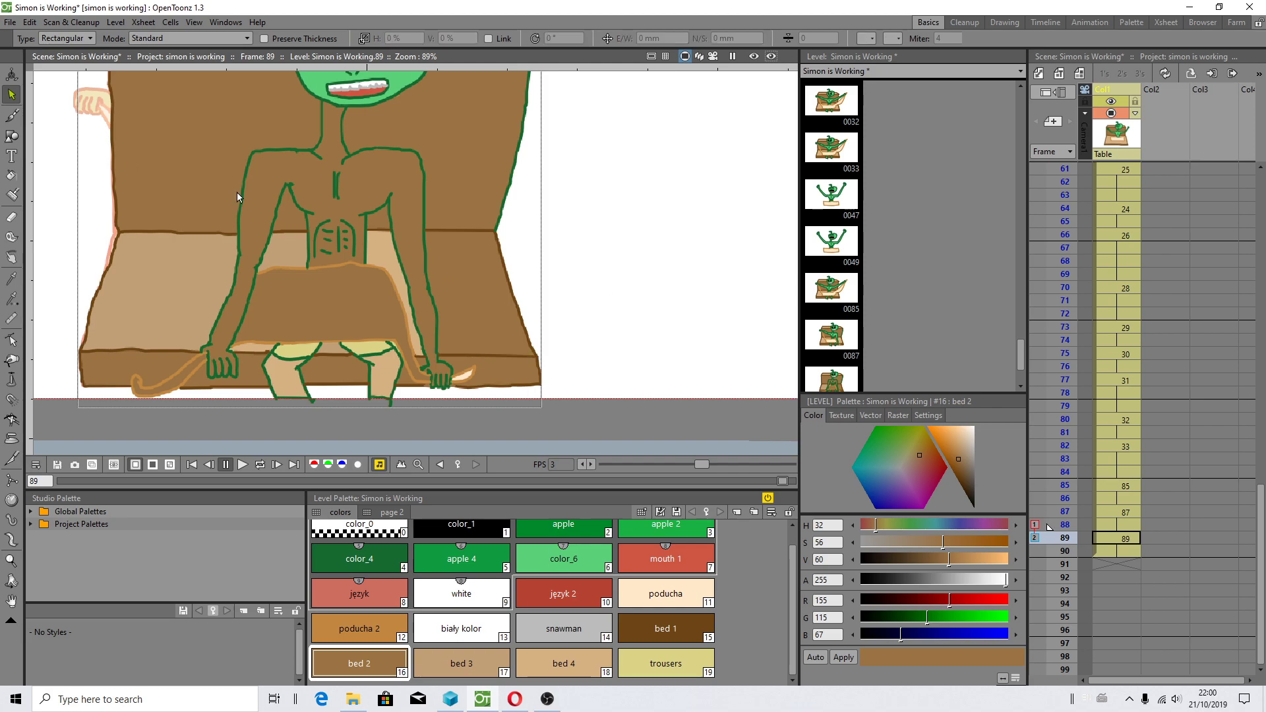
- Fill the remaining bed seat areas, arm gap and lap strip light tan
click(12, 176)
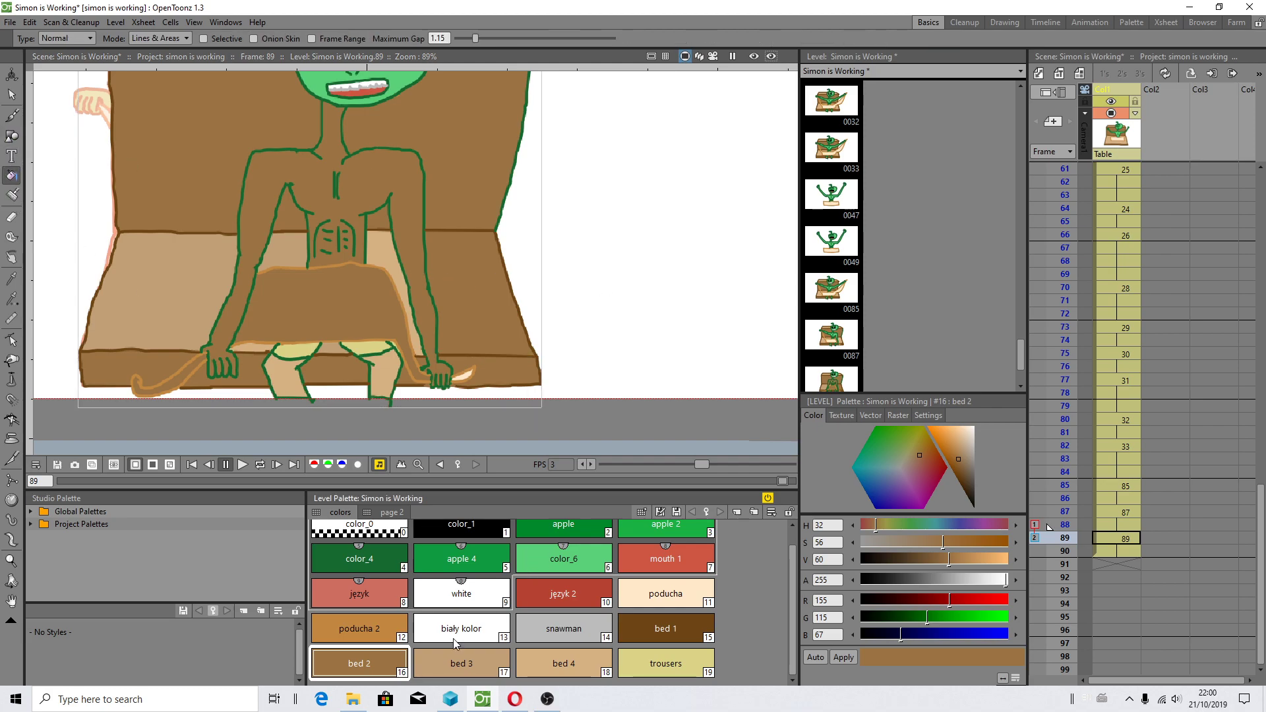
click(474, 322)
click(385, 261)
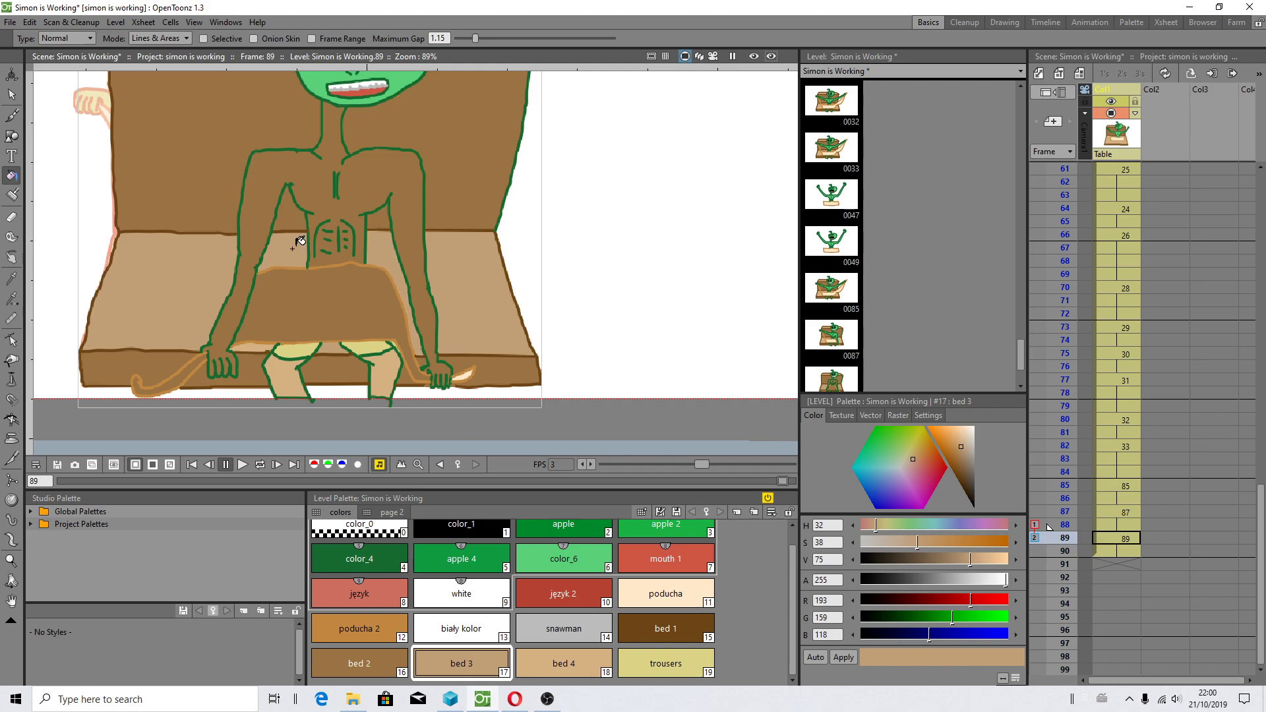
click(253, 345)
- Fill the character's body with the green color_6 style
click(546, 561)
click(360, 178)
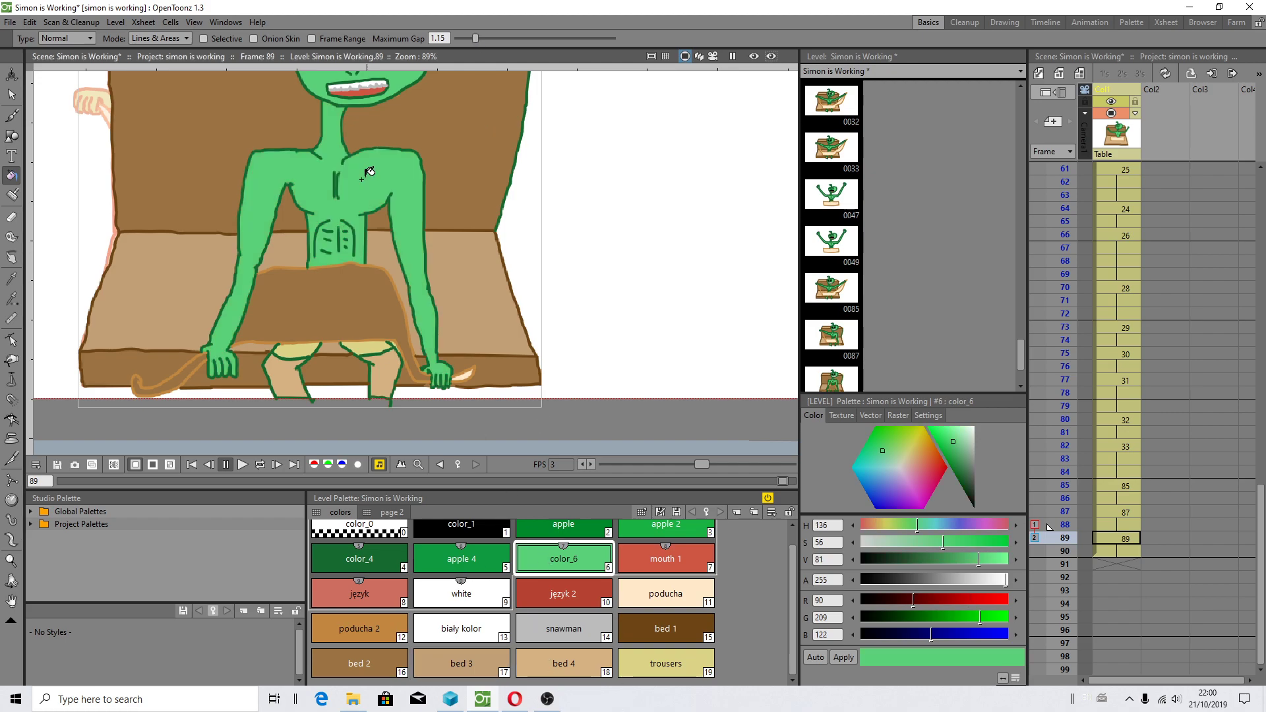
scroll(342, 254, down, 2)
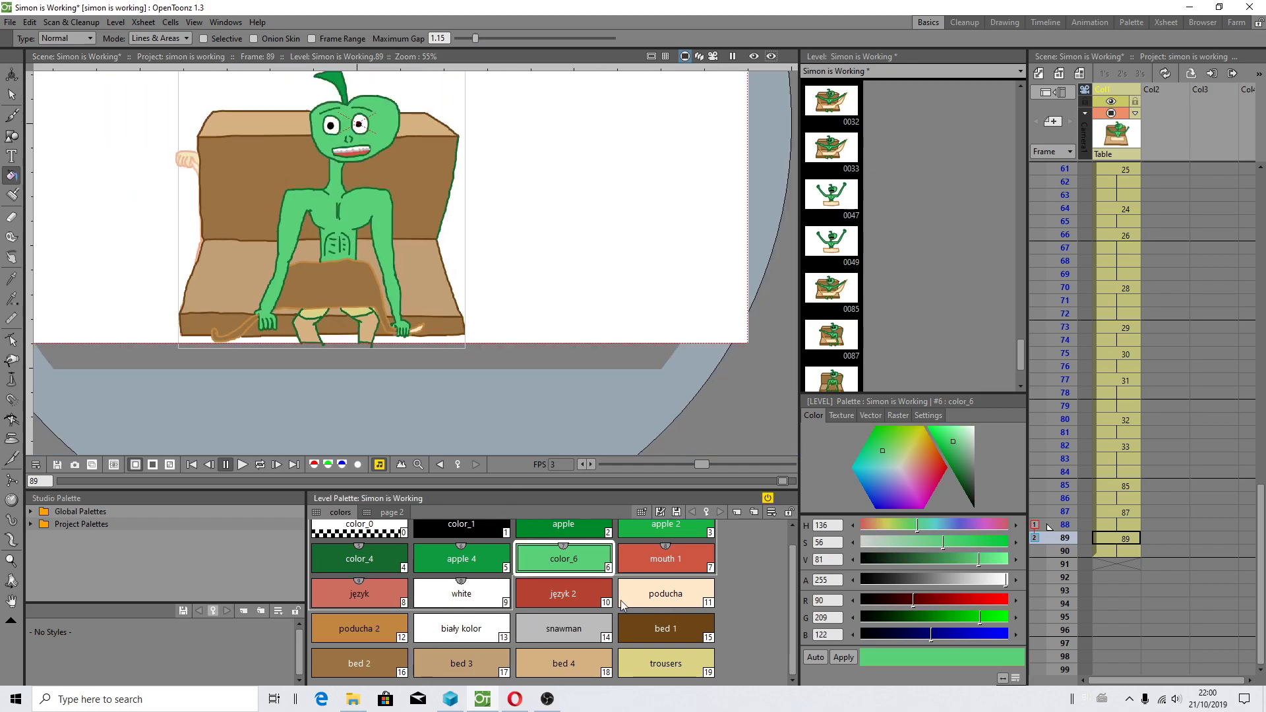
- Fill the lap cloth and left tail with light peach poducha
click(665, 593)
click(322, 287)
scroll(321, 288, up, 2)
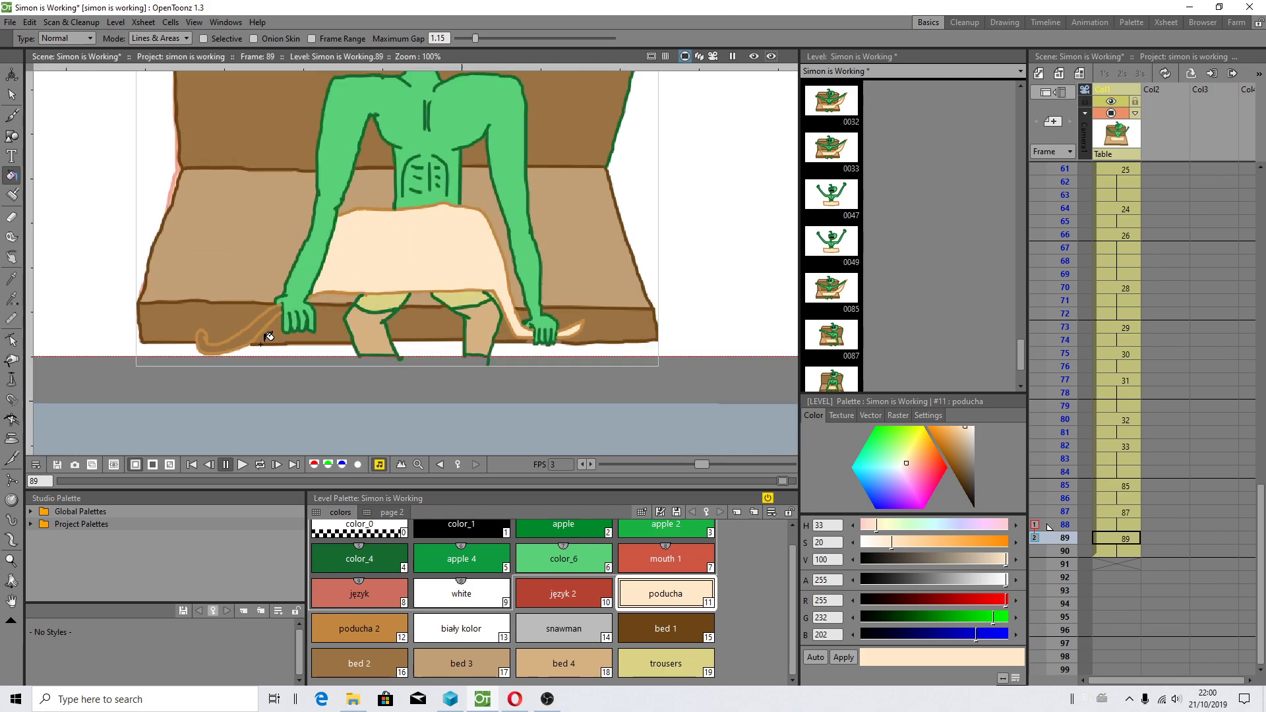
scroll(297, 297, up, 2)
click(269, 307)
scroll(277, 298, down, 3)
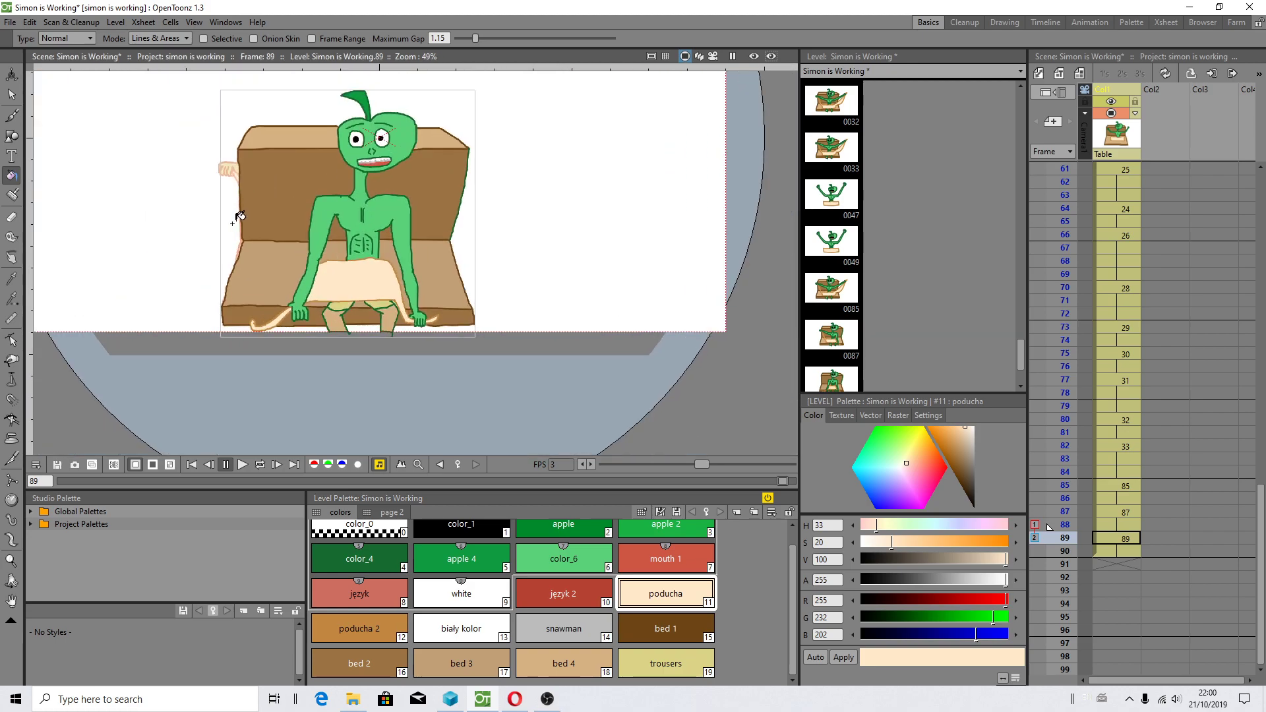
scroll(252, 246, up, 5)
scroll(261, 270, down, 2)
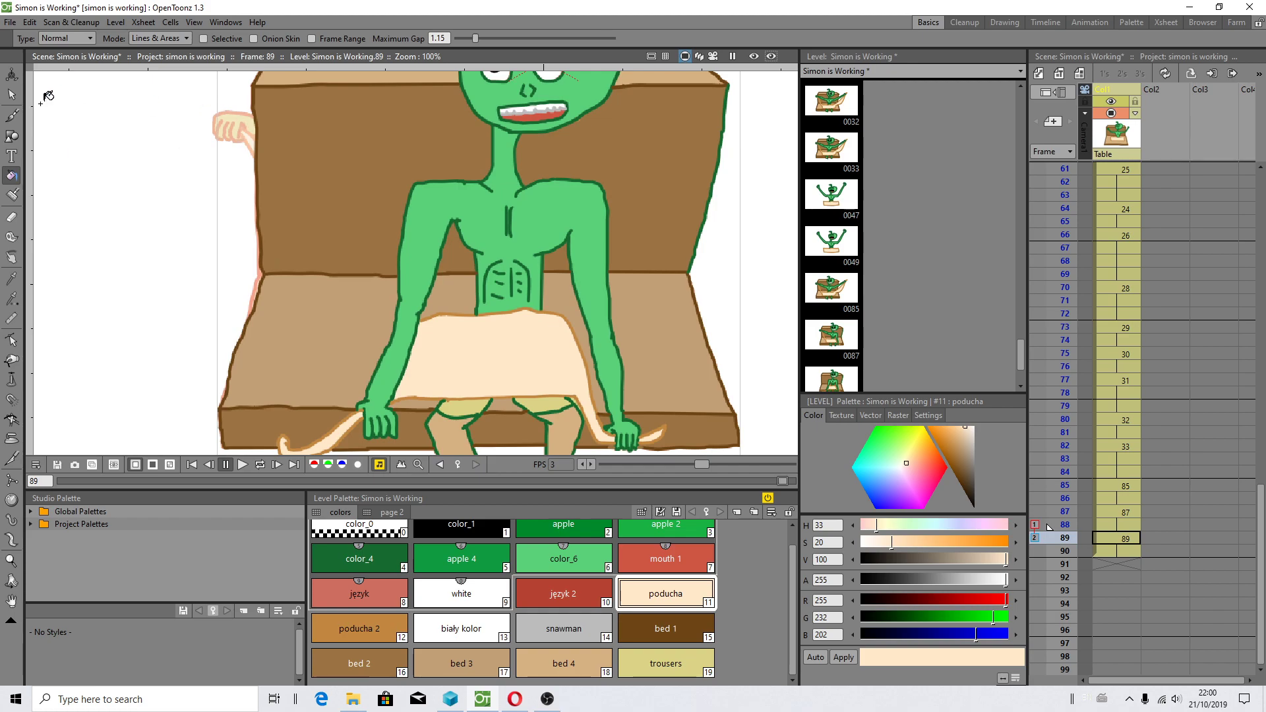
click(11, 95)
scroll(658, 249, down, 2)
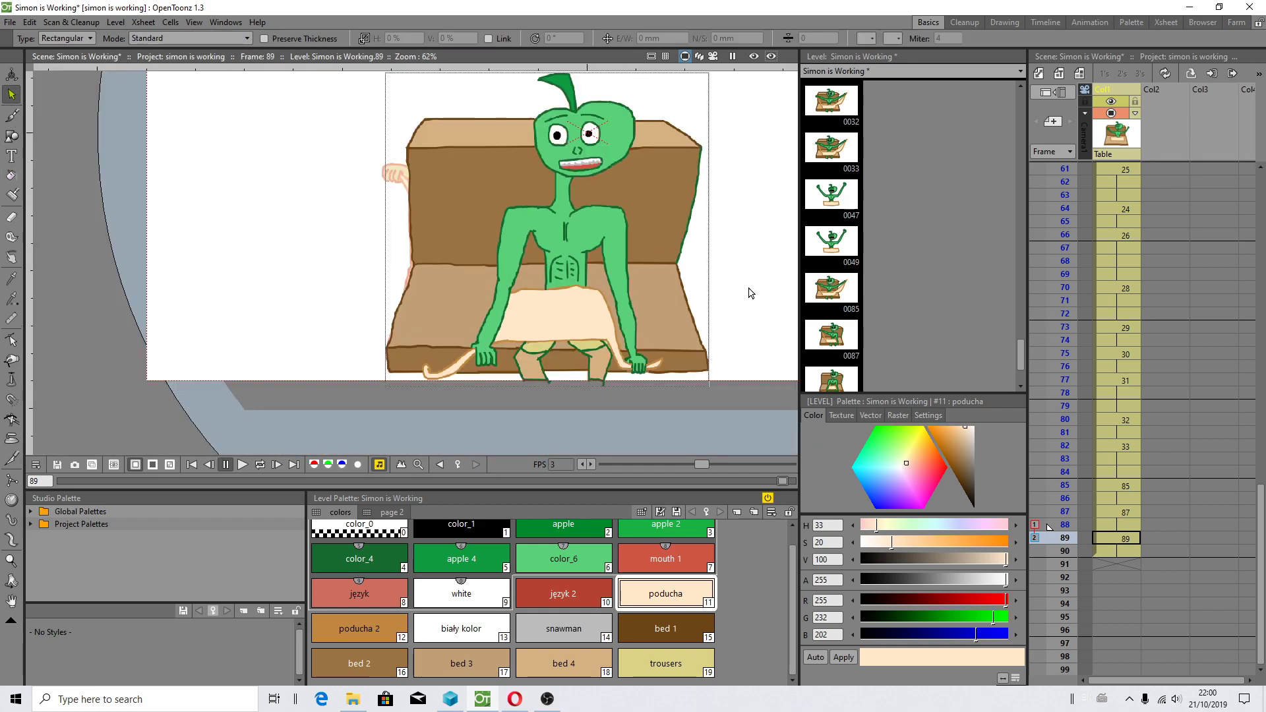
- Turn off Shift and Trace and clear the onion-skin references
right_click(1063, 544)
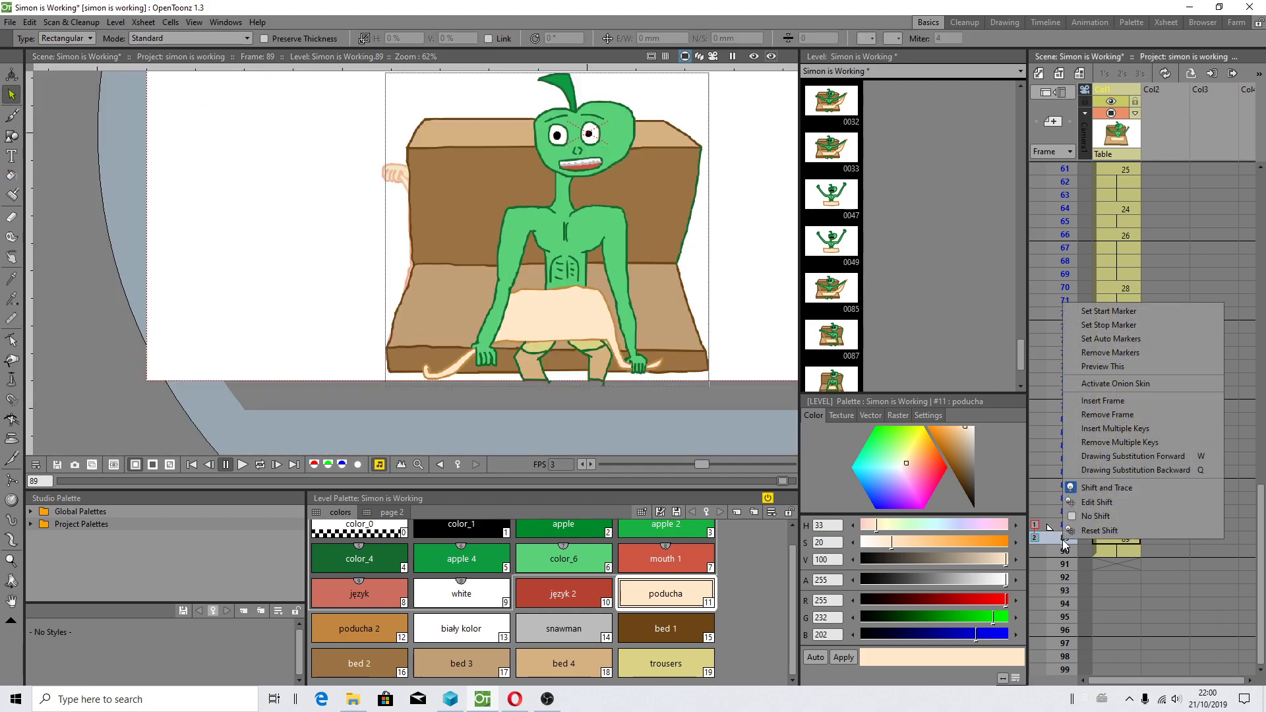
click(1081, 488)
click(1040, 525)
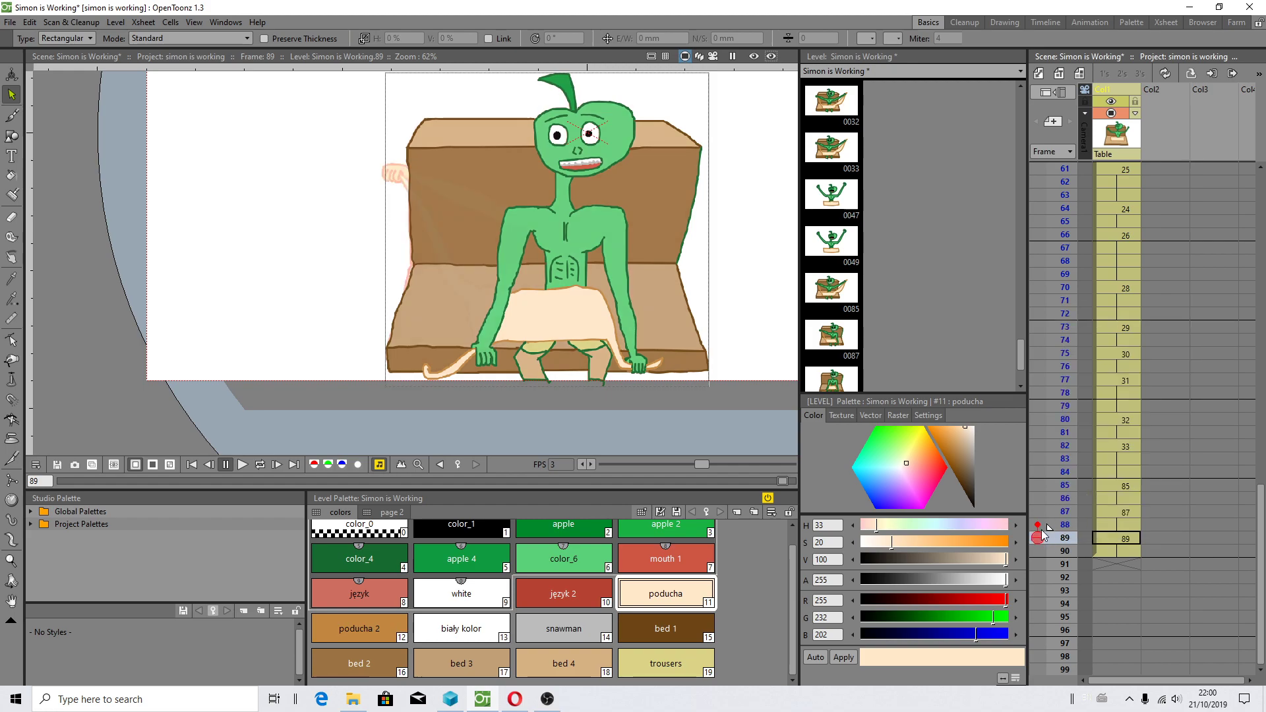
click(1039, 526)
drag(1033, 526, 1032, 433)
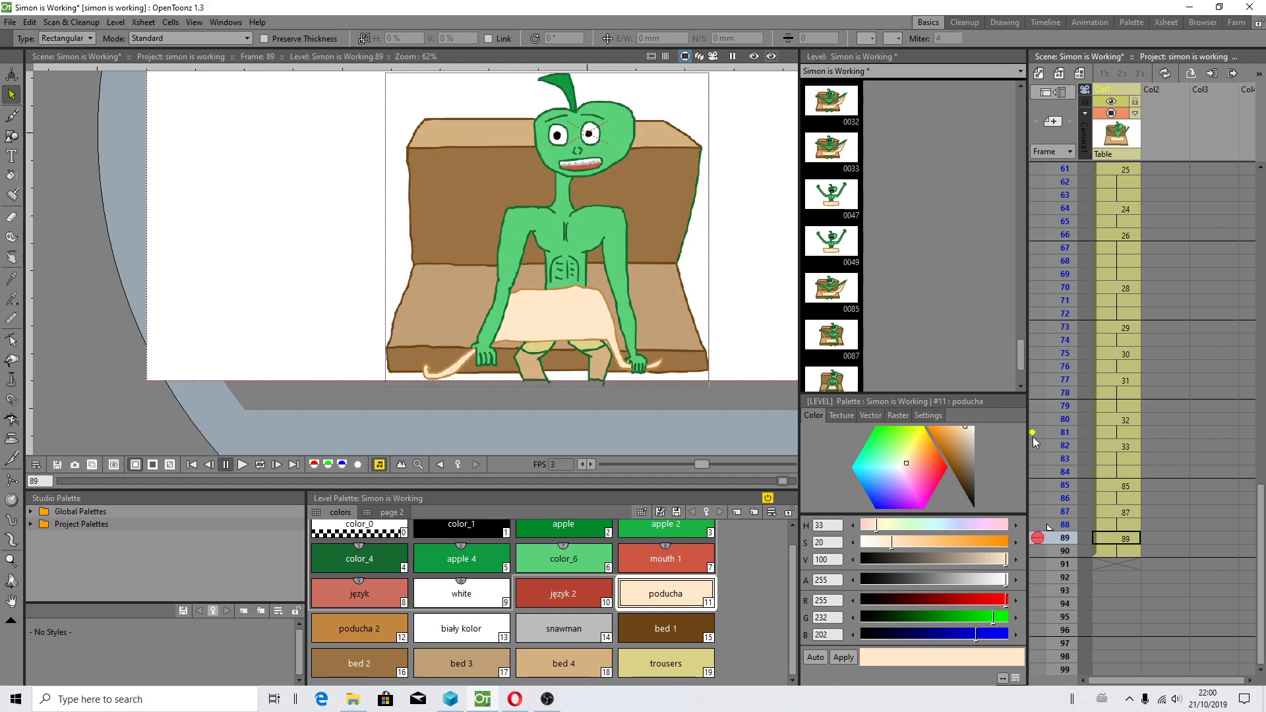
click(1033, 434)
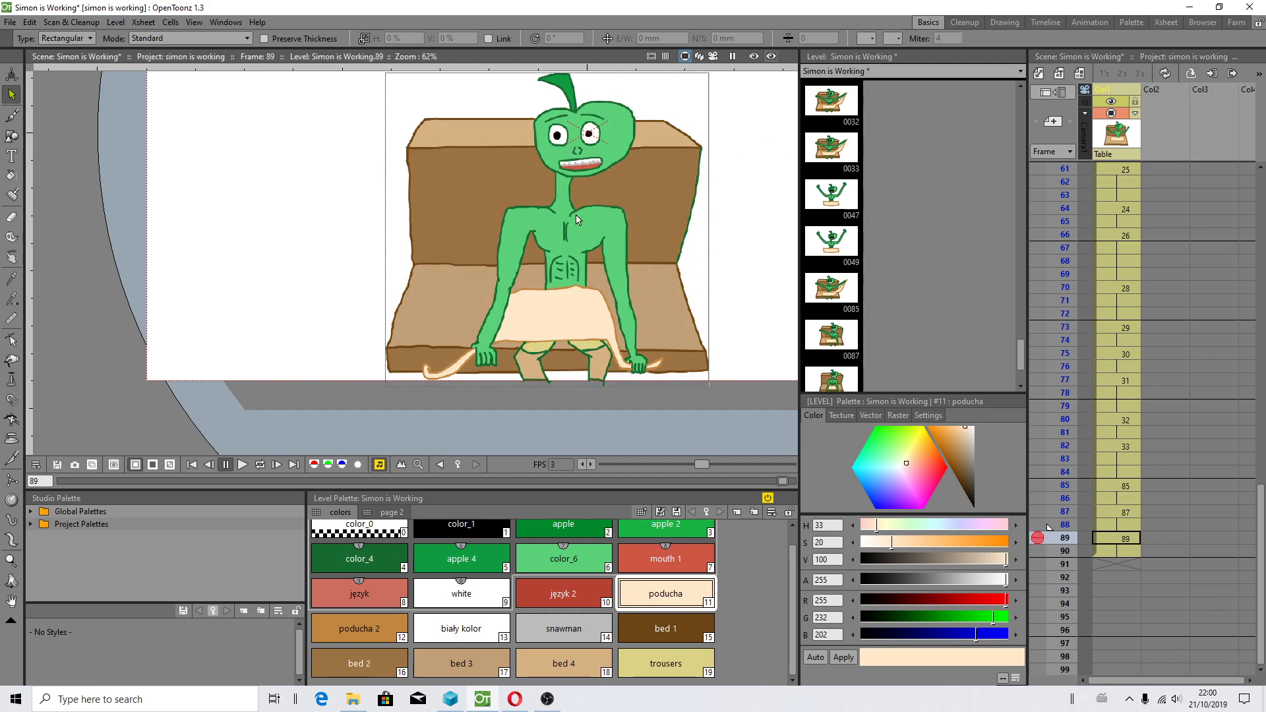
scroll(607, 277, down, 2)
drag(693, 283, 545, 283)
key(s)
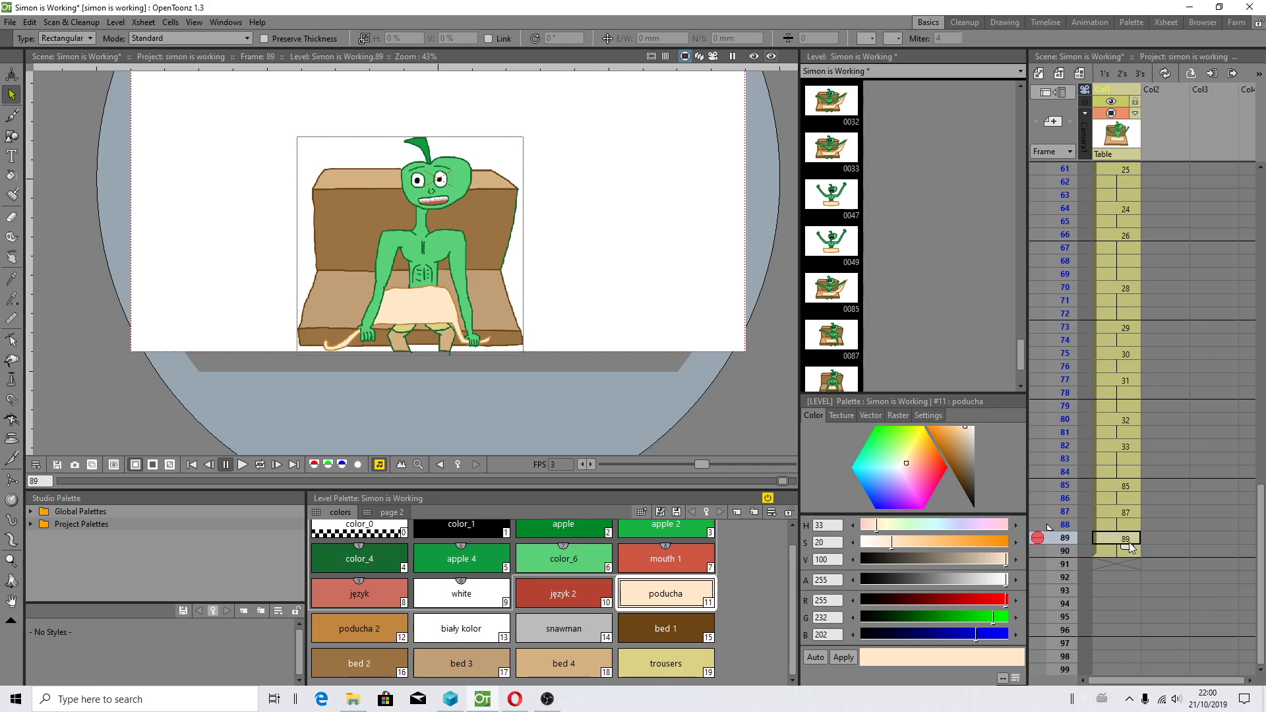
- Extend the character column to frame 91 and create drawing 91 with an erased test stroke
drag(1128, 548, 1129, 560)
click(1125, 564)
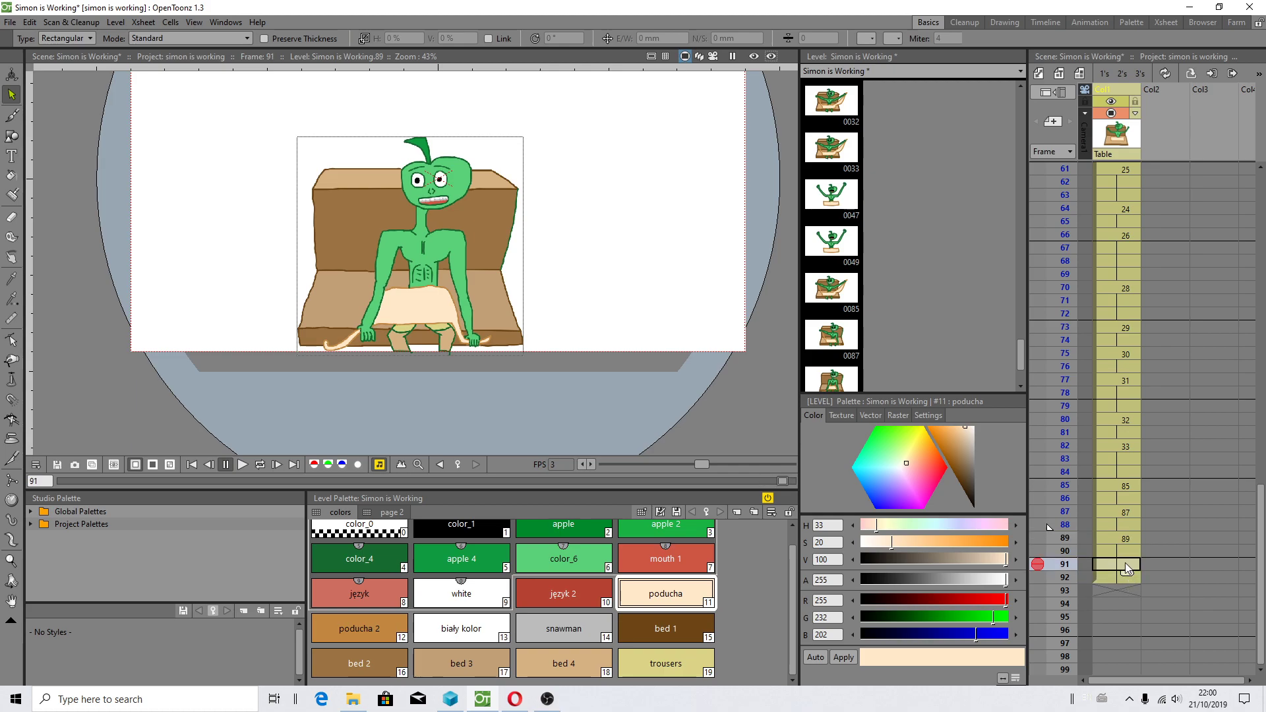
scroll(454, 259, up, 1)
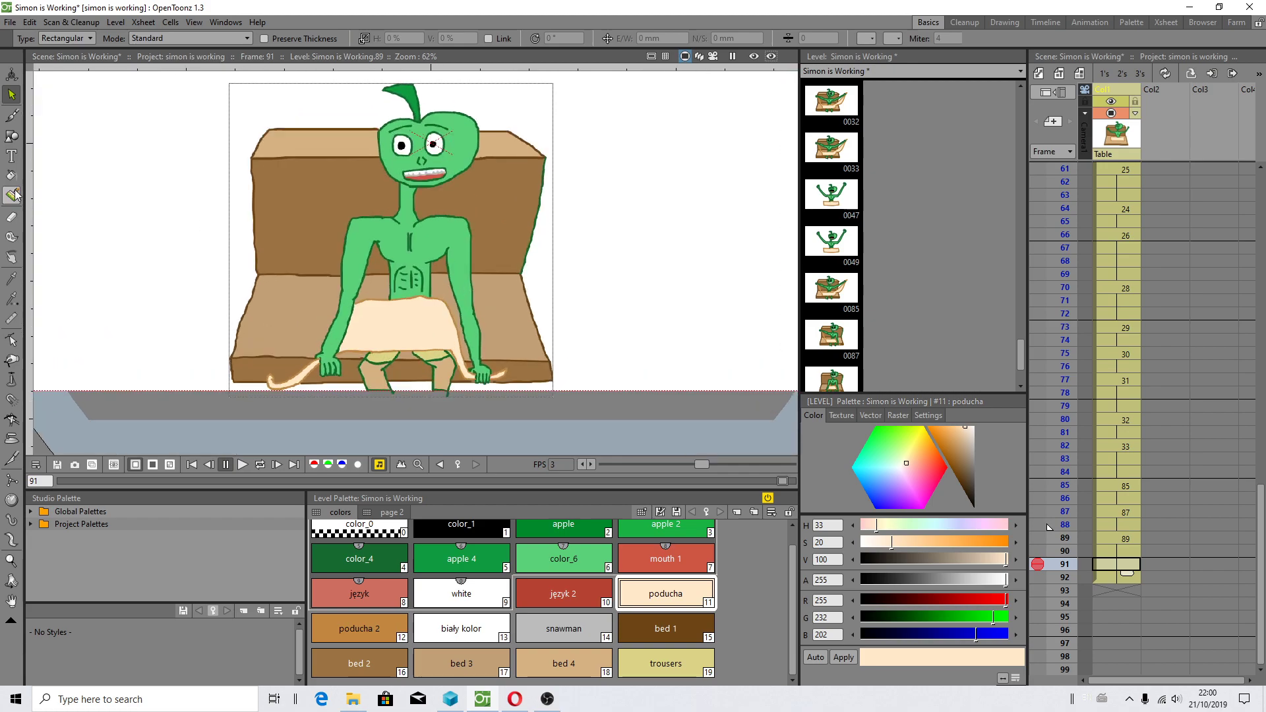
click(11, 114)
drag(481, 306, 417, 256)
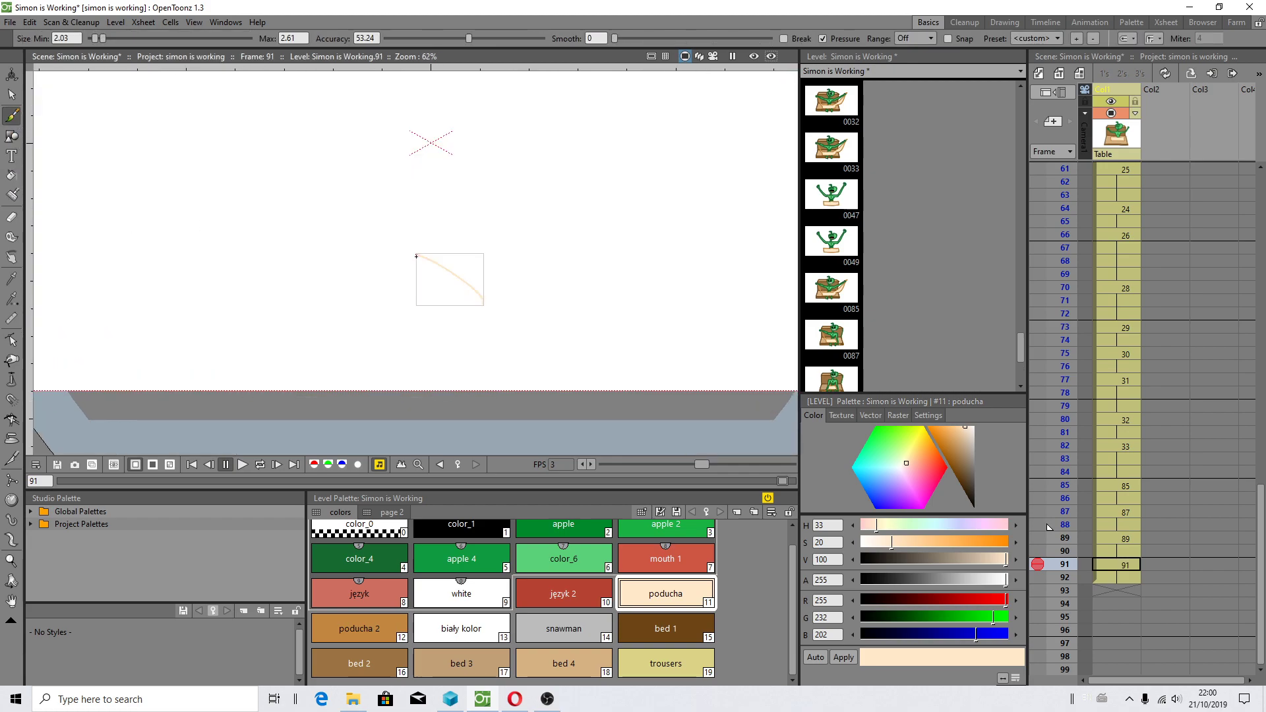
click(11, 216)
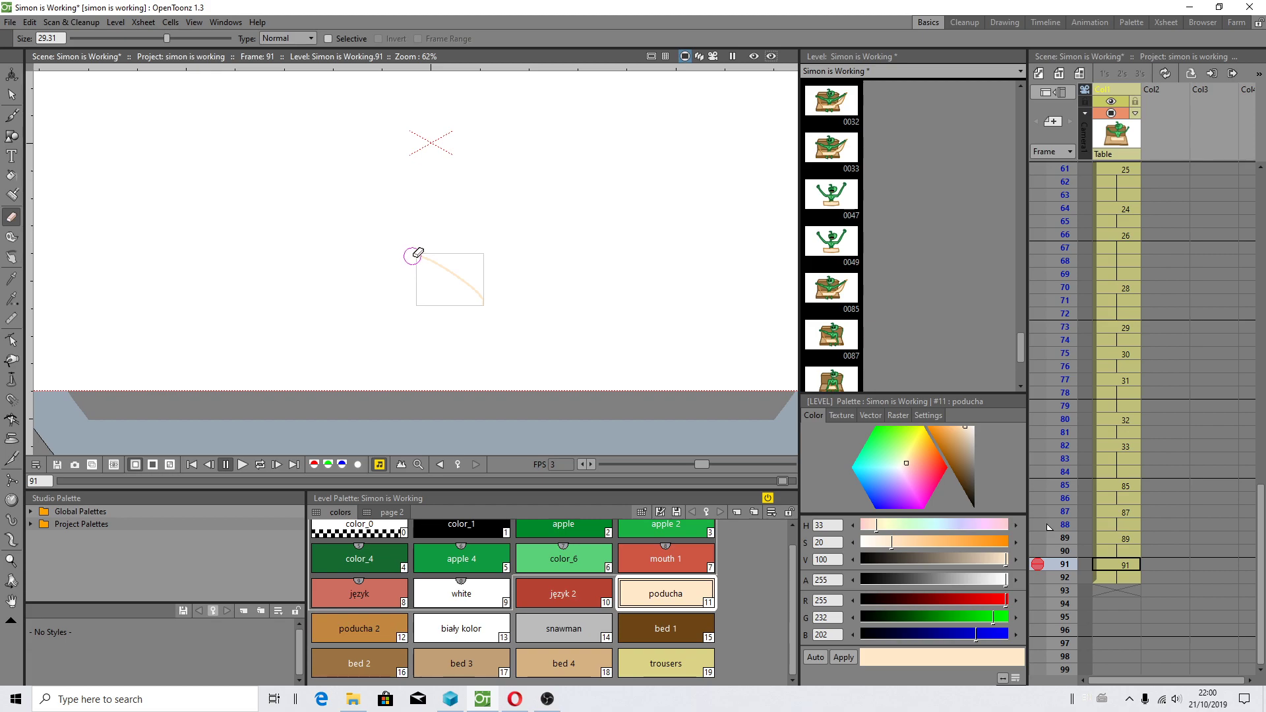
click(492, 298)
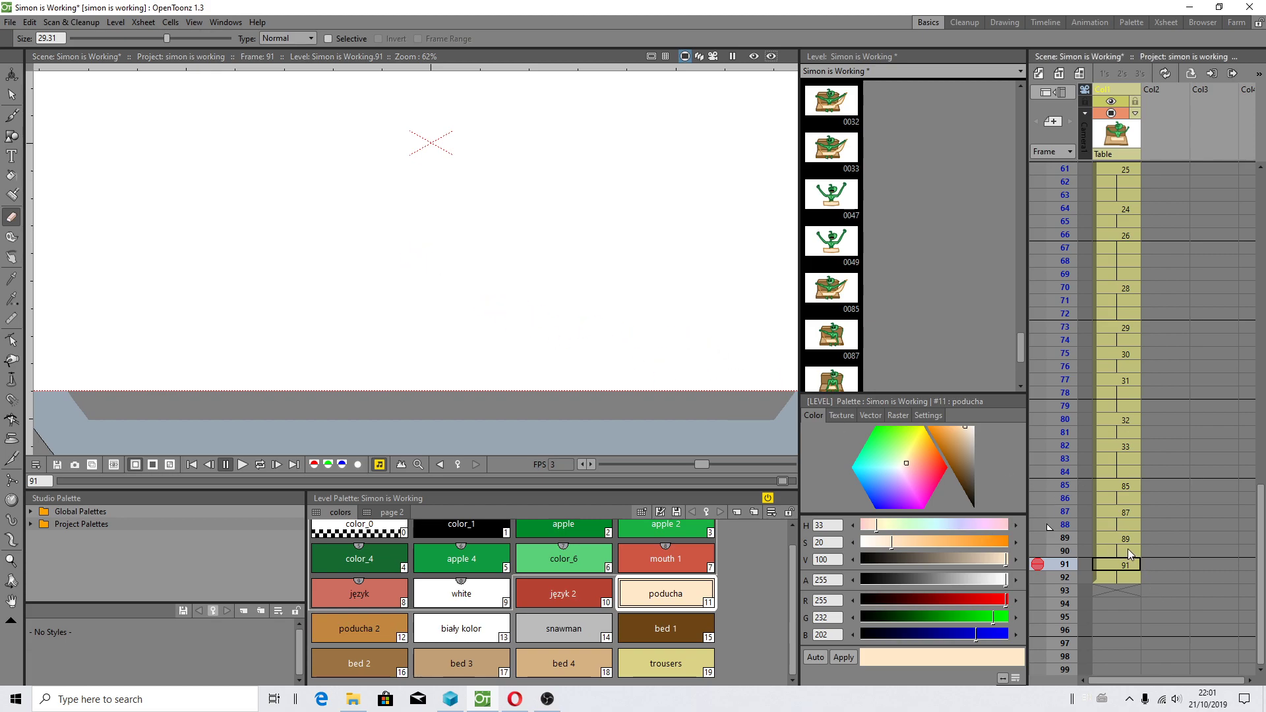
- Insert a cell so drawing 91 moves to frame 92, then return to frame 89
drag(1127, 551, 1126, 575)
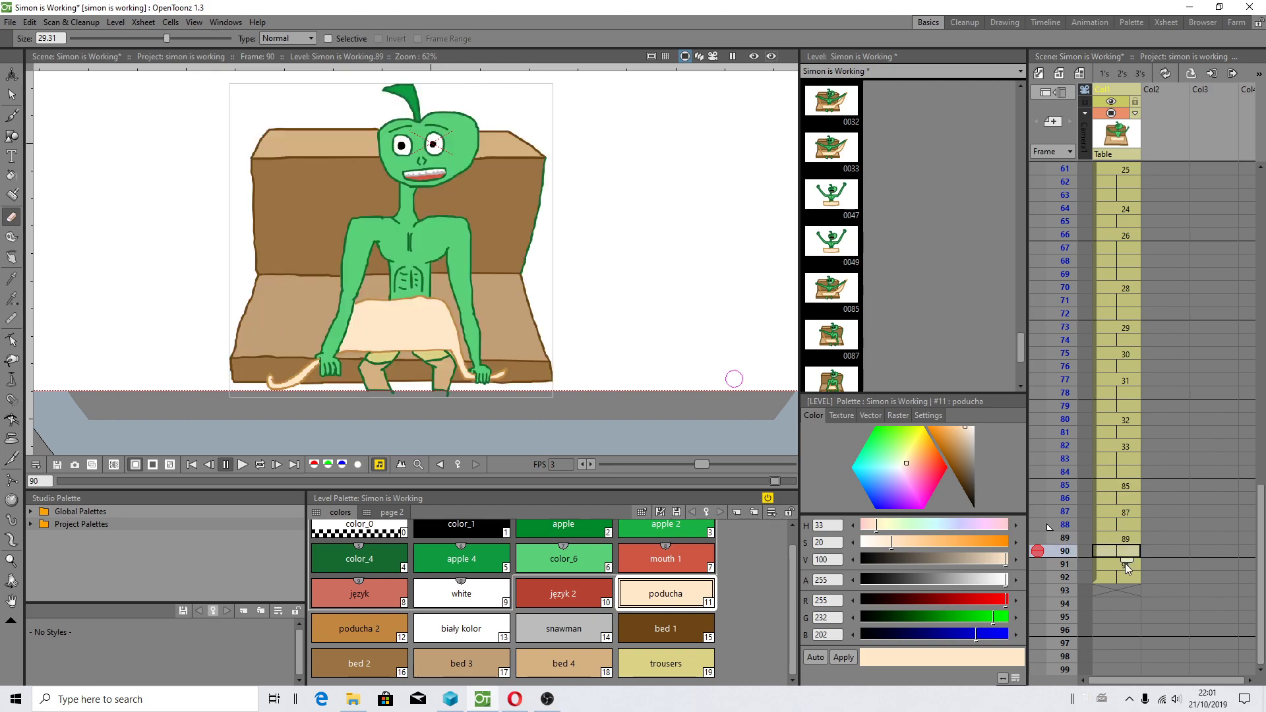
click(1110, 566)
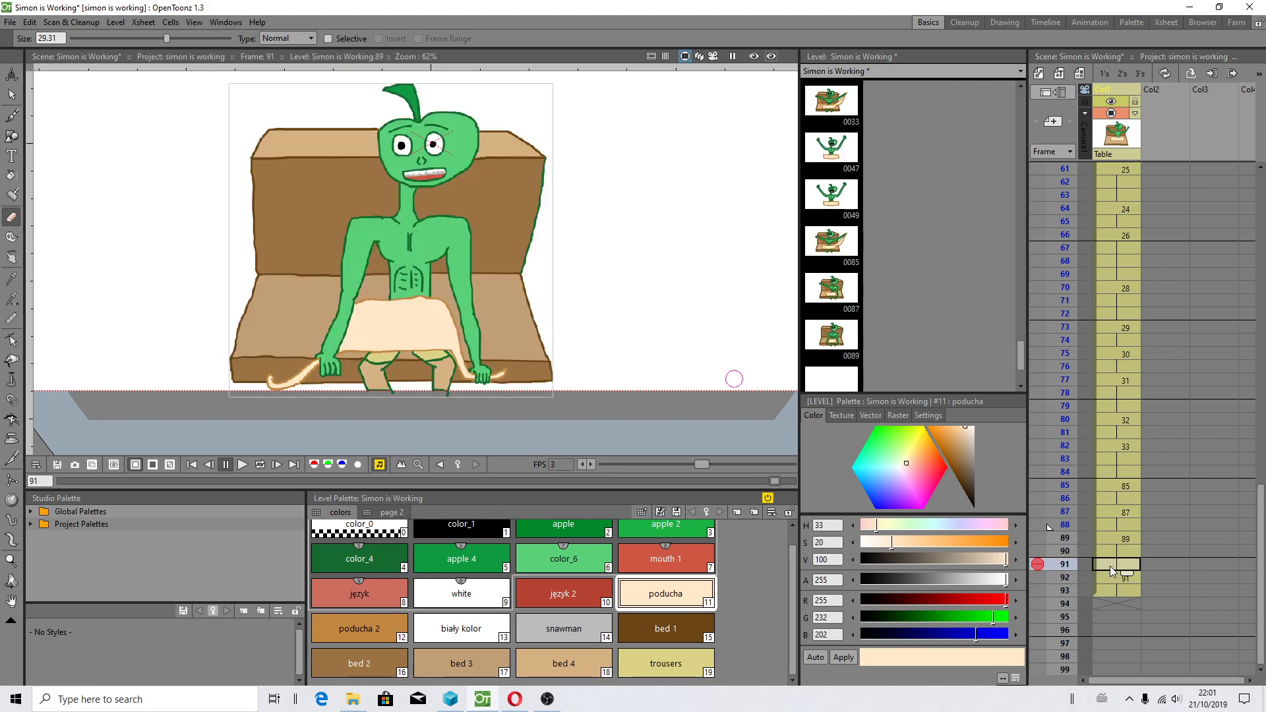
click(1111, 579)
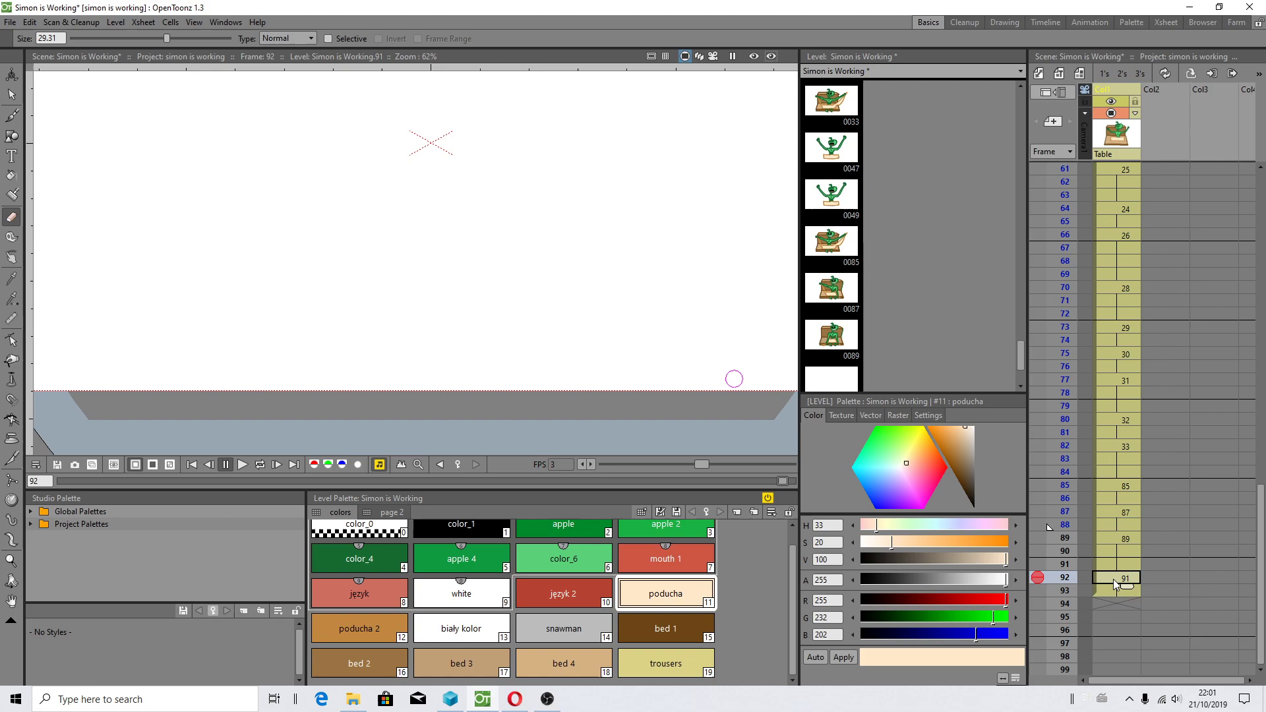
click(1108, 551)
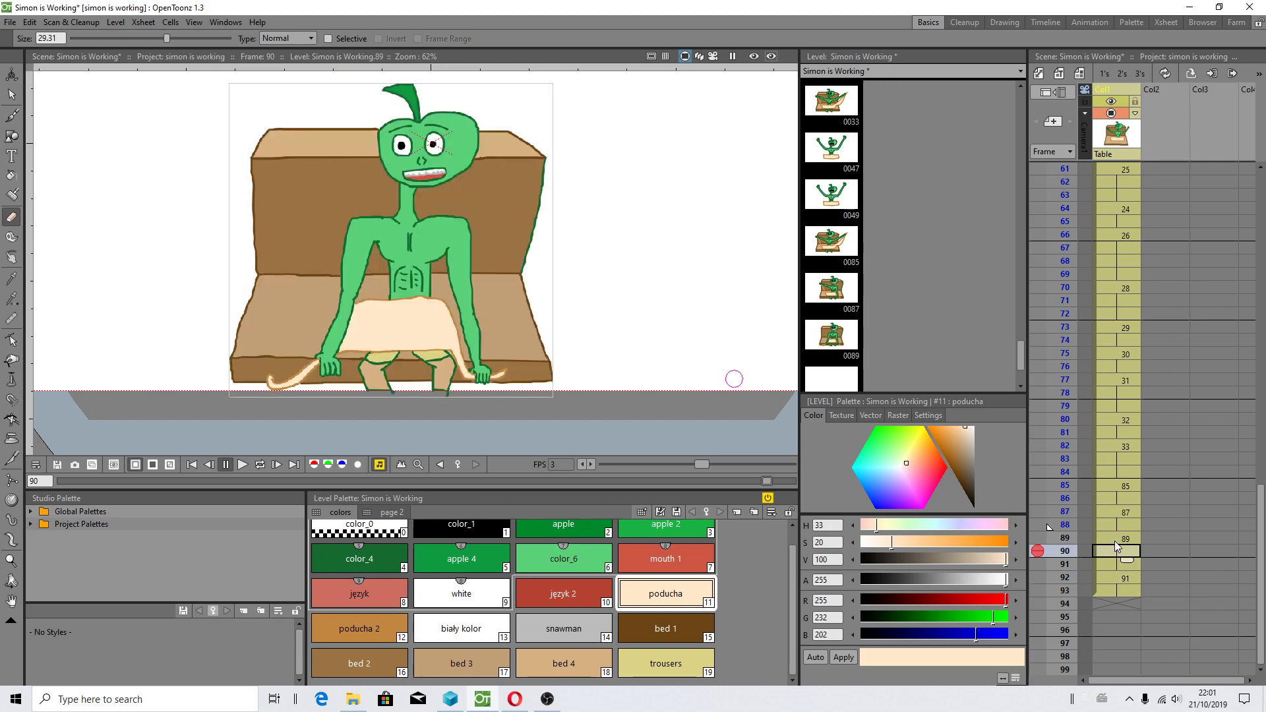
click(1115, 540)
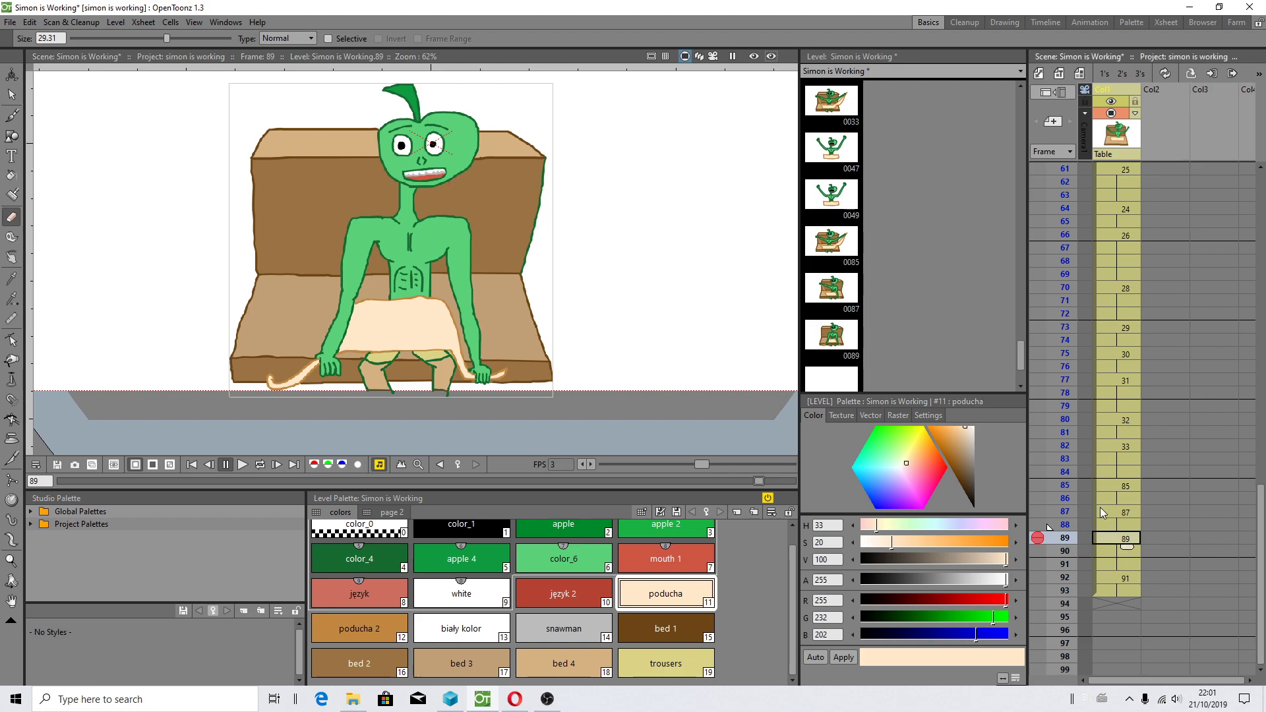
- Select all of drawing 89, copy it, and Paste Insert it at frame 92
click(10, 95)
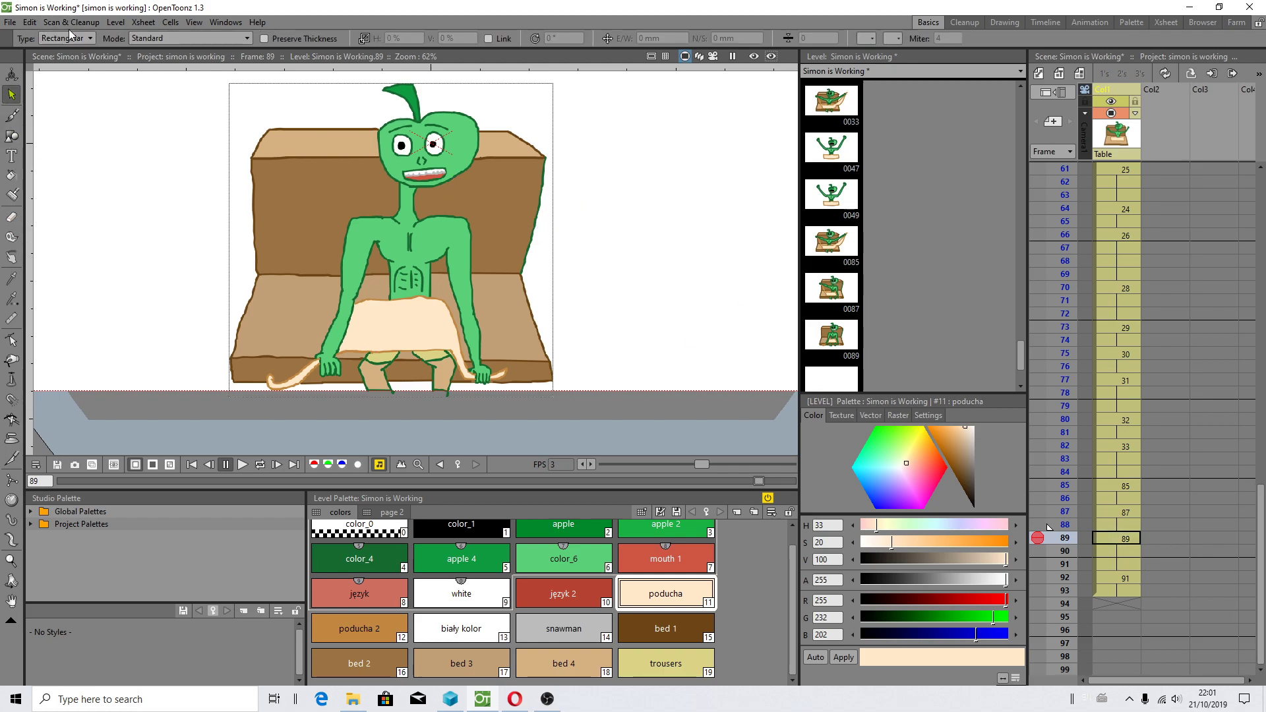
click(68, 22)
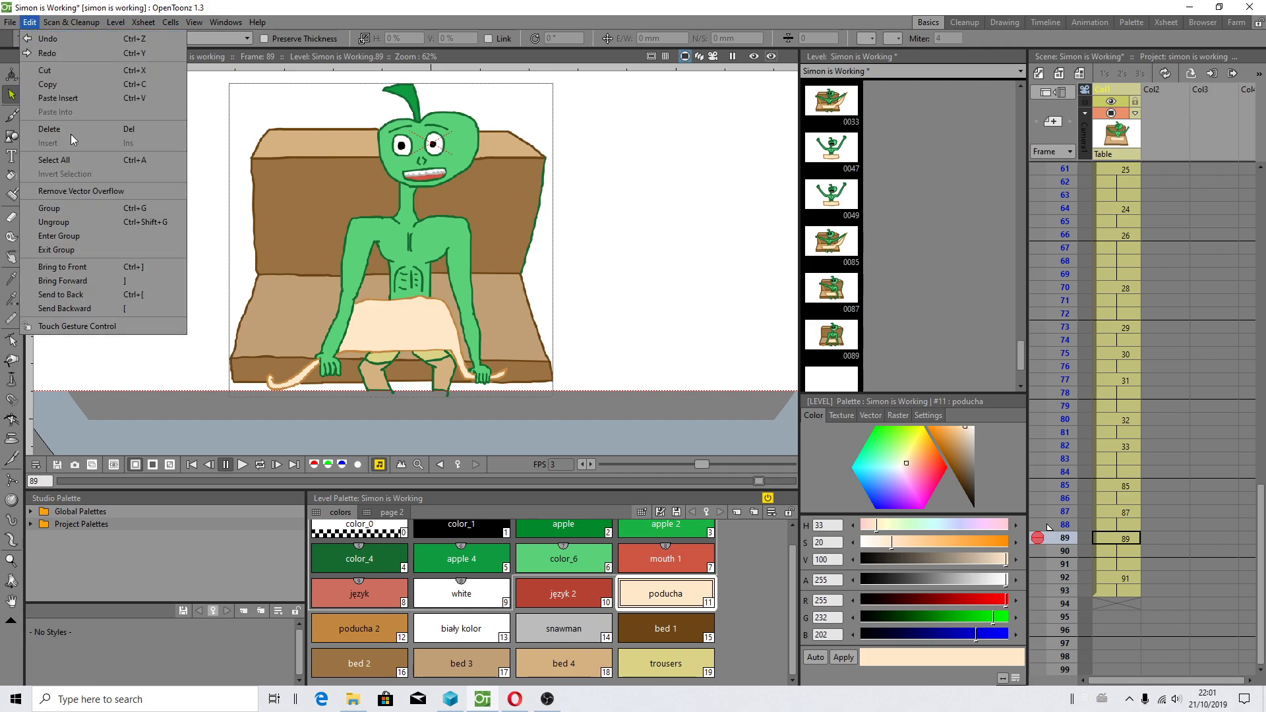
click(74, 160)
click(34, 26)
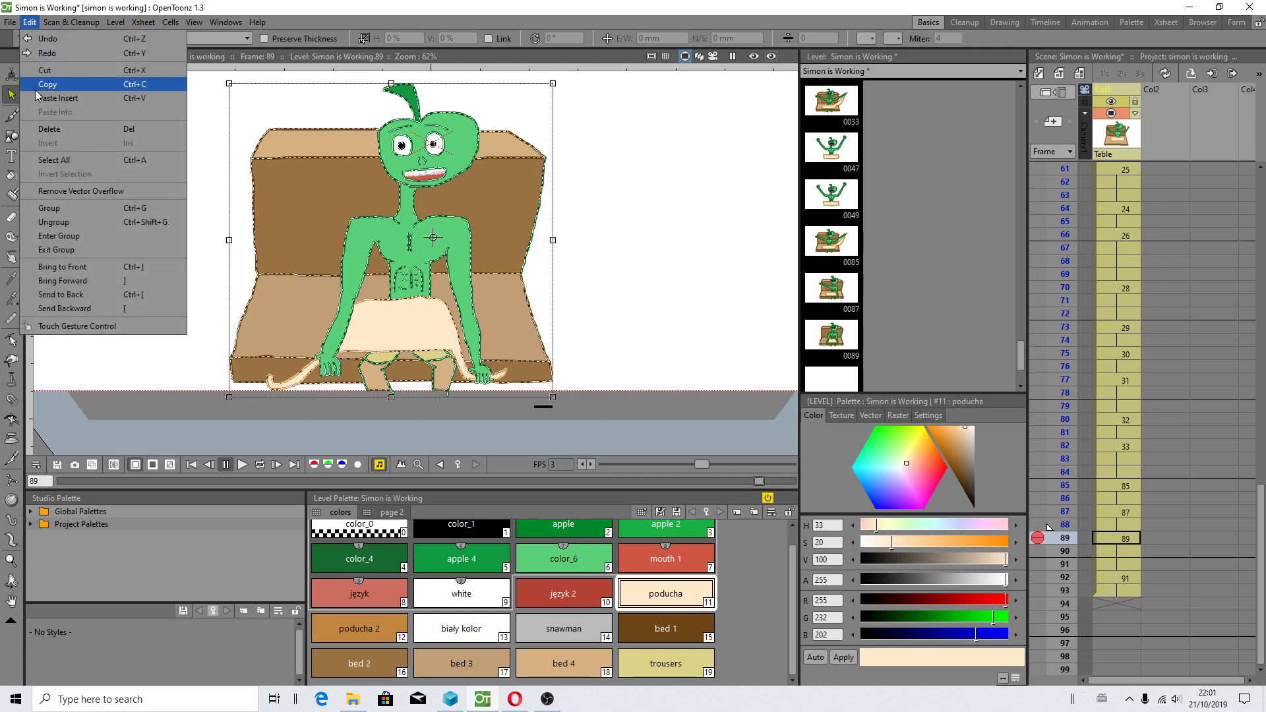
click(47, 85)
click(1126, 578)
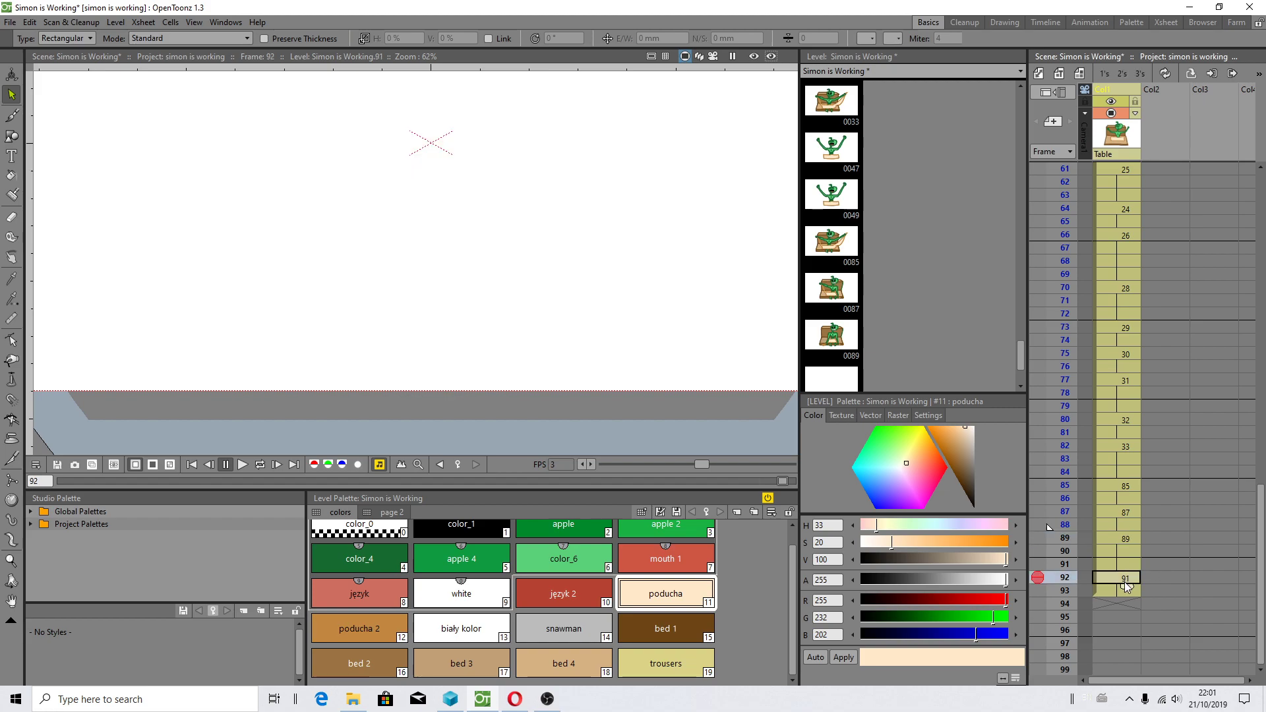
click(30, 22)
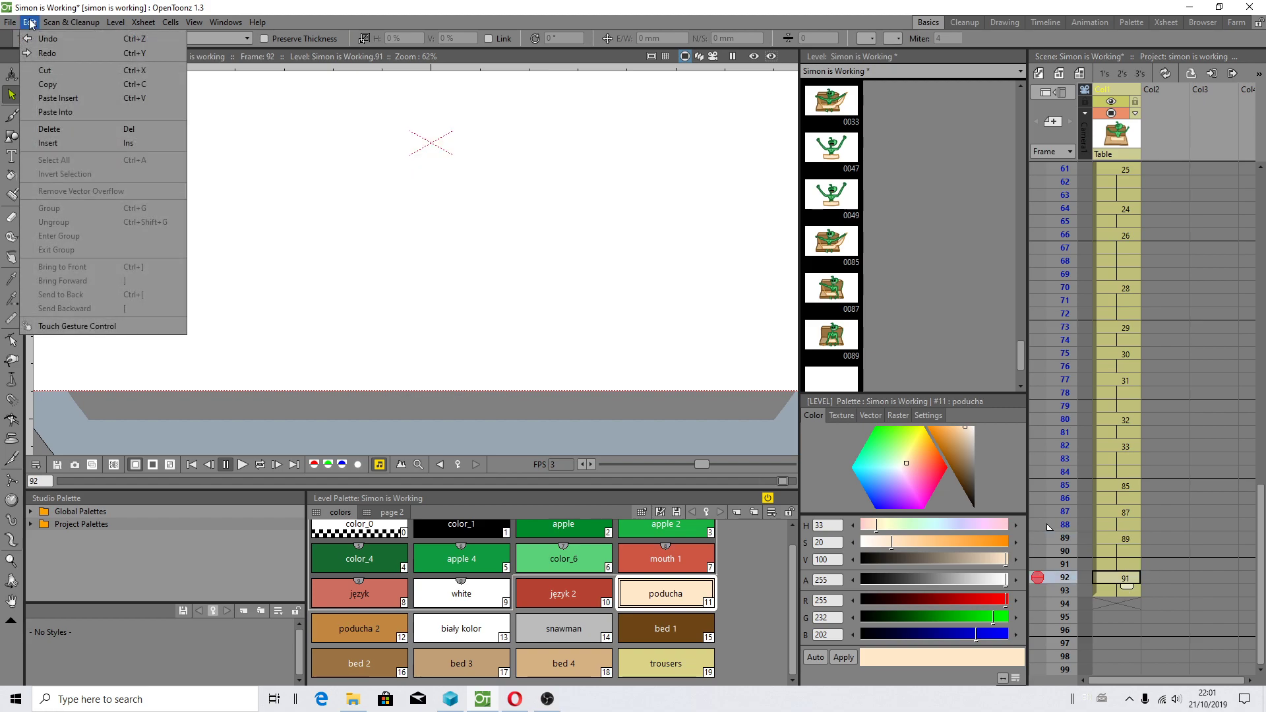
click(55, 101)
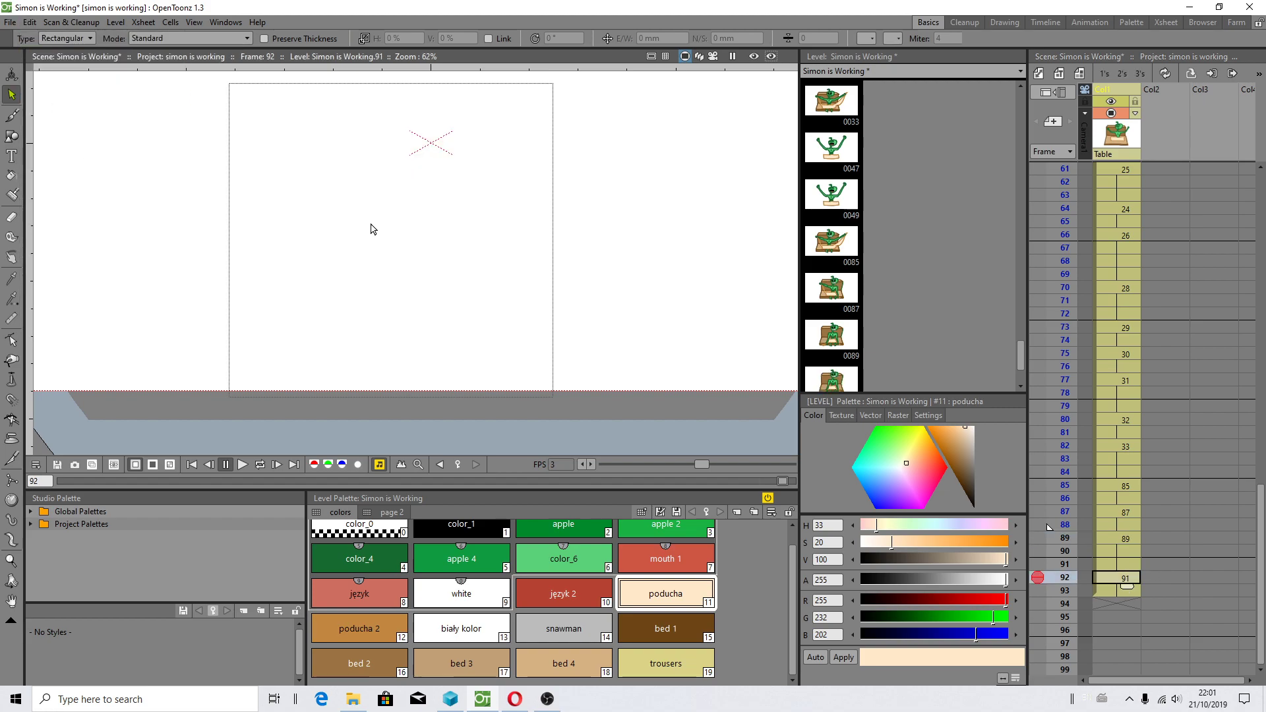
scroll(310, 231, down, 1)
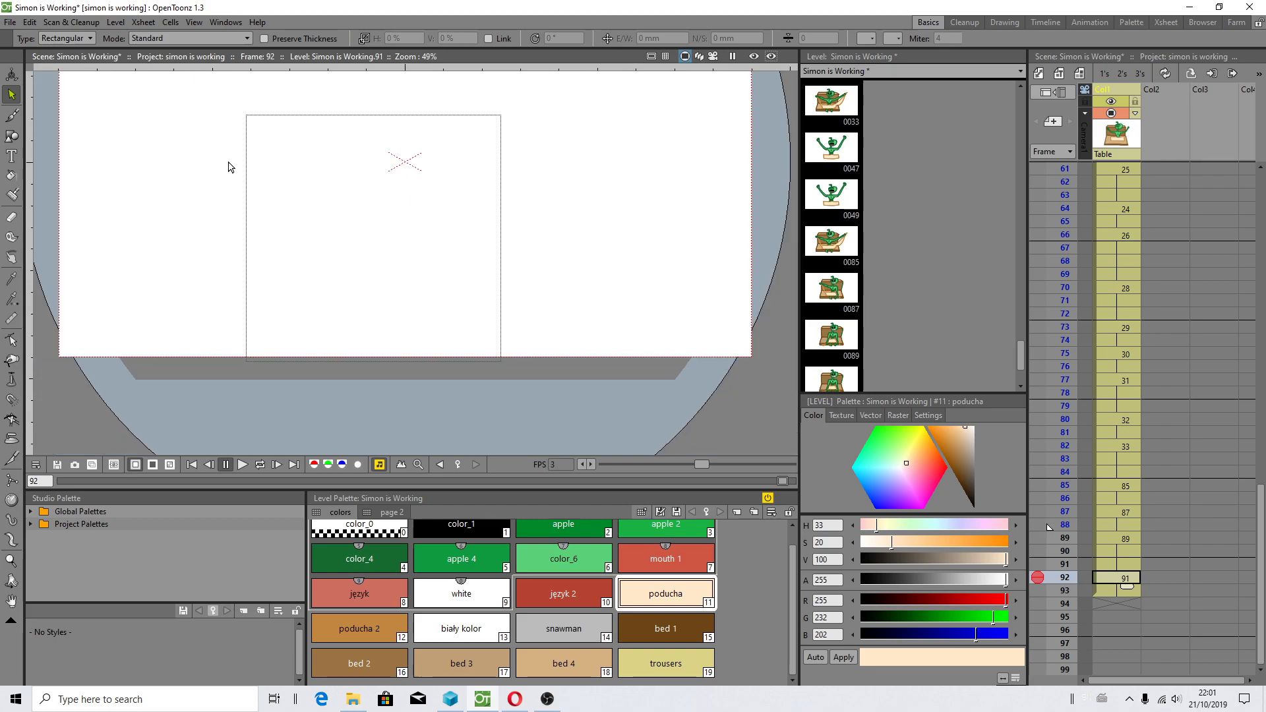
- Uncheck View > Visualize Vector As Raster so the pasted character appears at frame 92
click(11, 115)
click(193, 23)
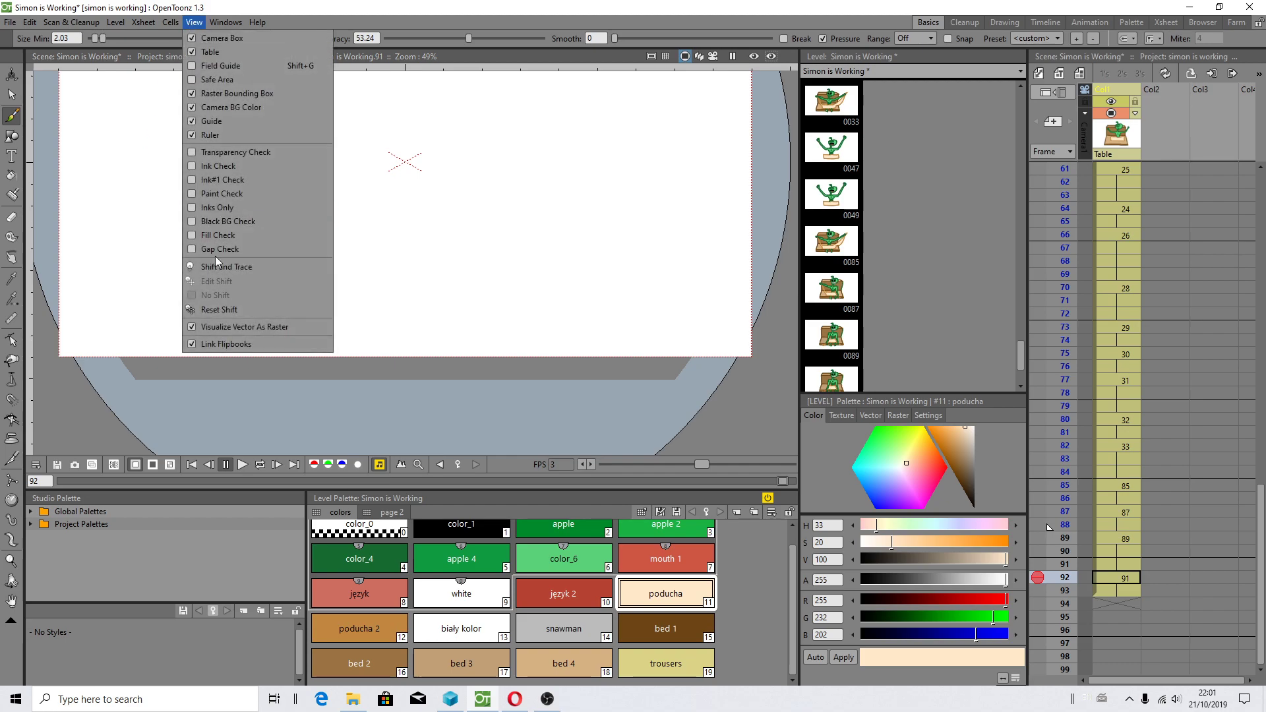
click(223, 327)
click(195, 23)
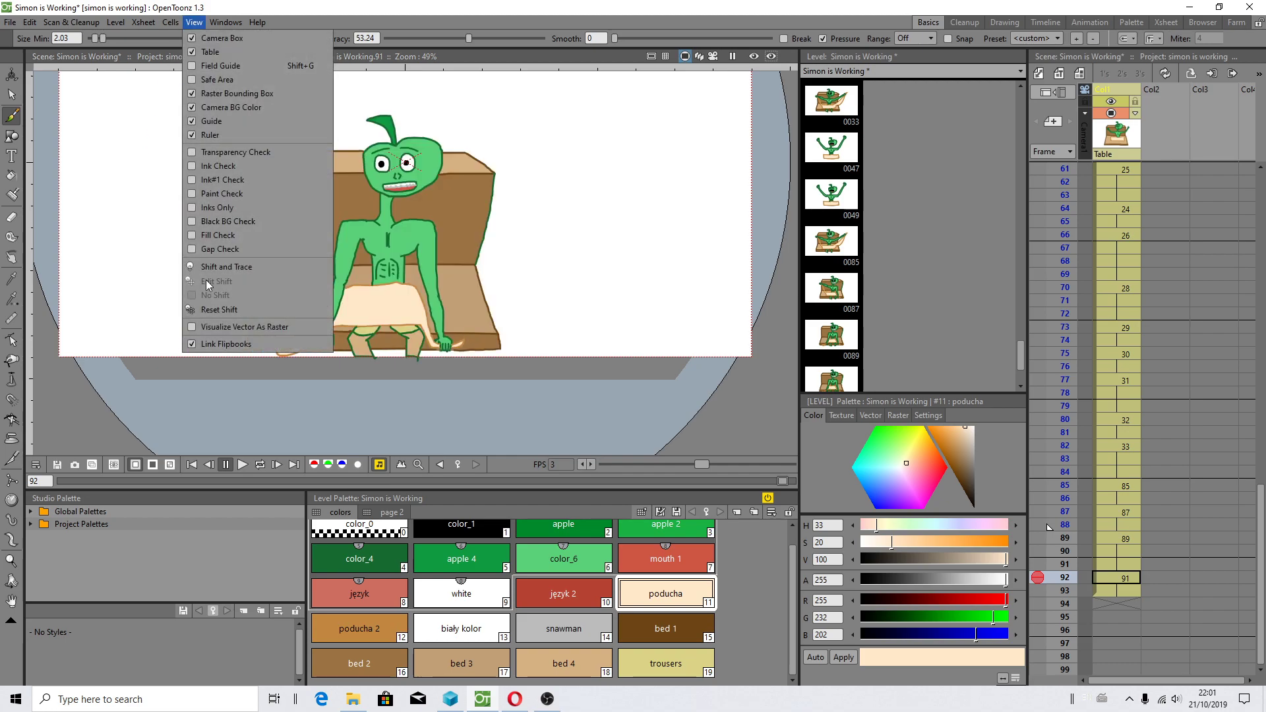
click(203, 327)
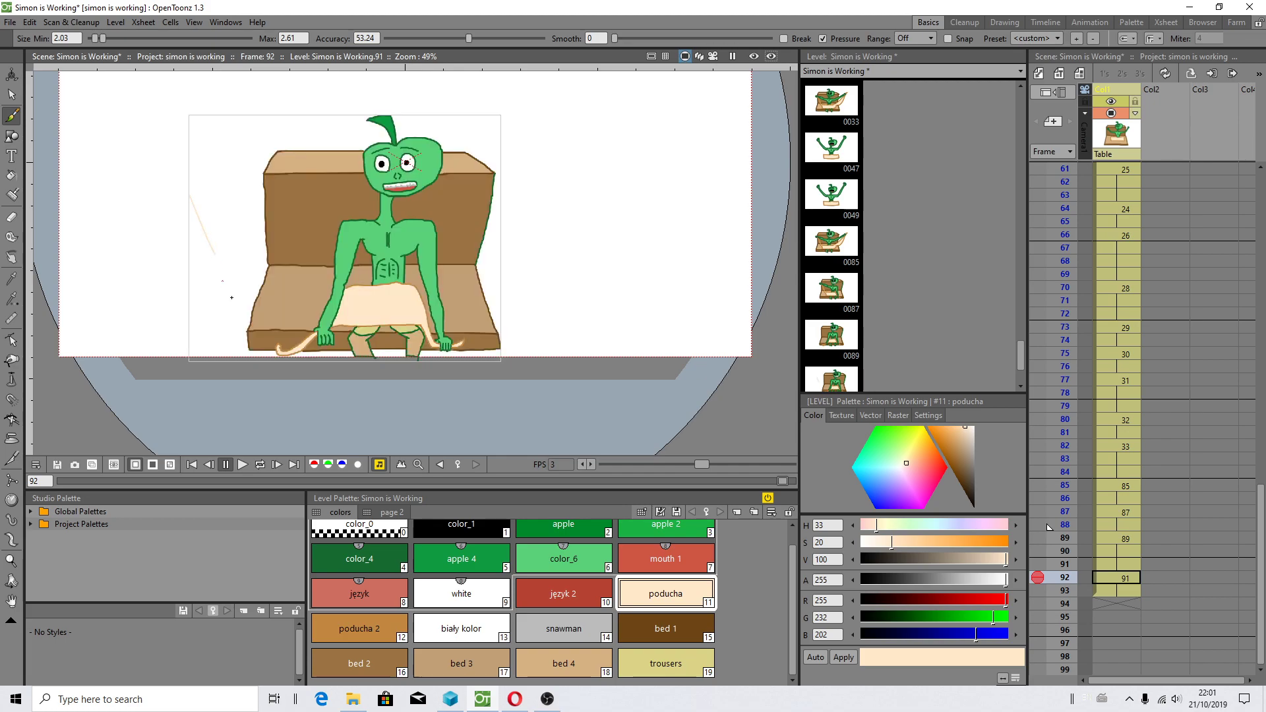
scroll(248, 236, up, 1)
scroll(471, 208, down, 1)
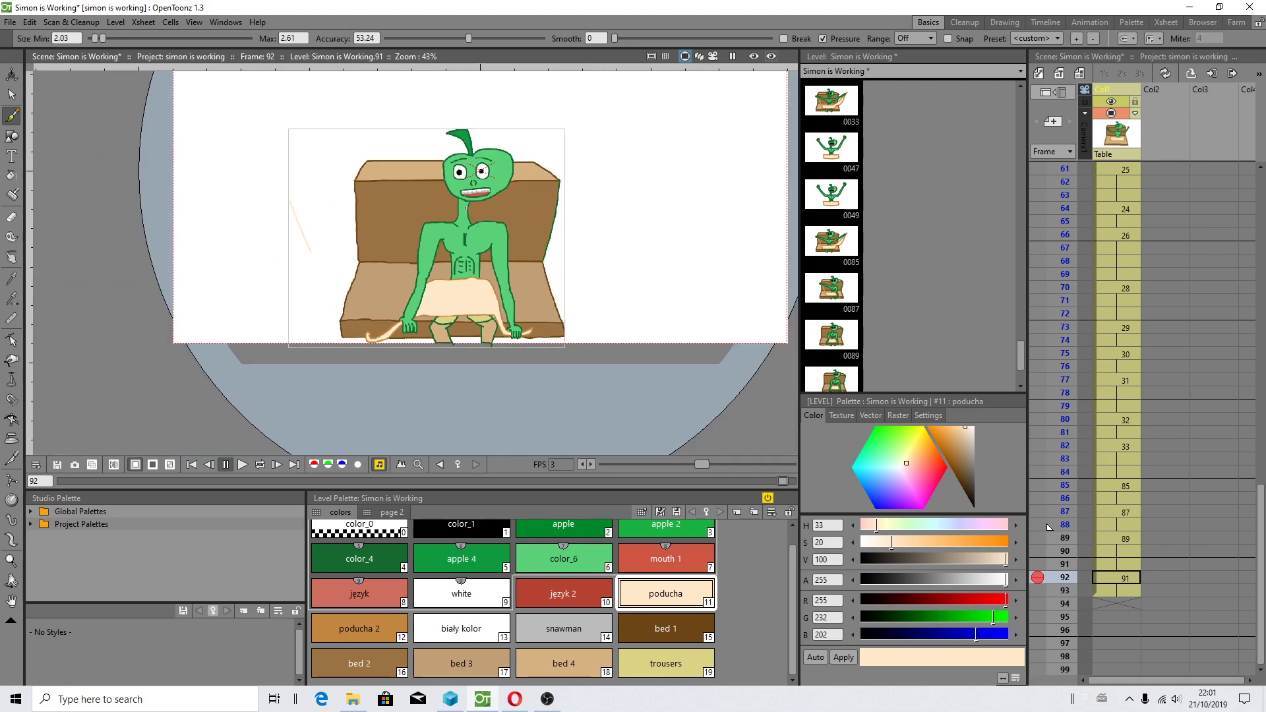
scroll(465, 211, up, 3)
scroll(458, 212, down, 3)
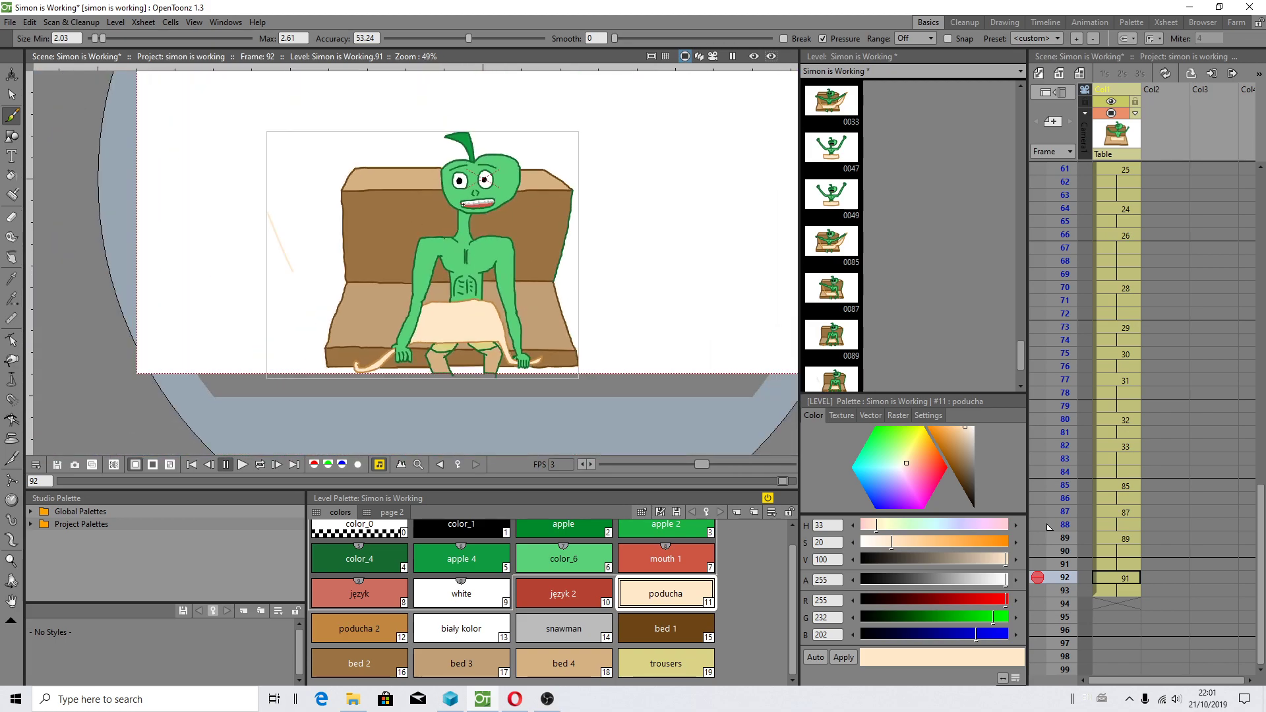
- View and close Help > About OpenToonz, then erase the faint stroke left of the character
click(256, 23)
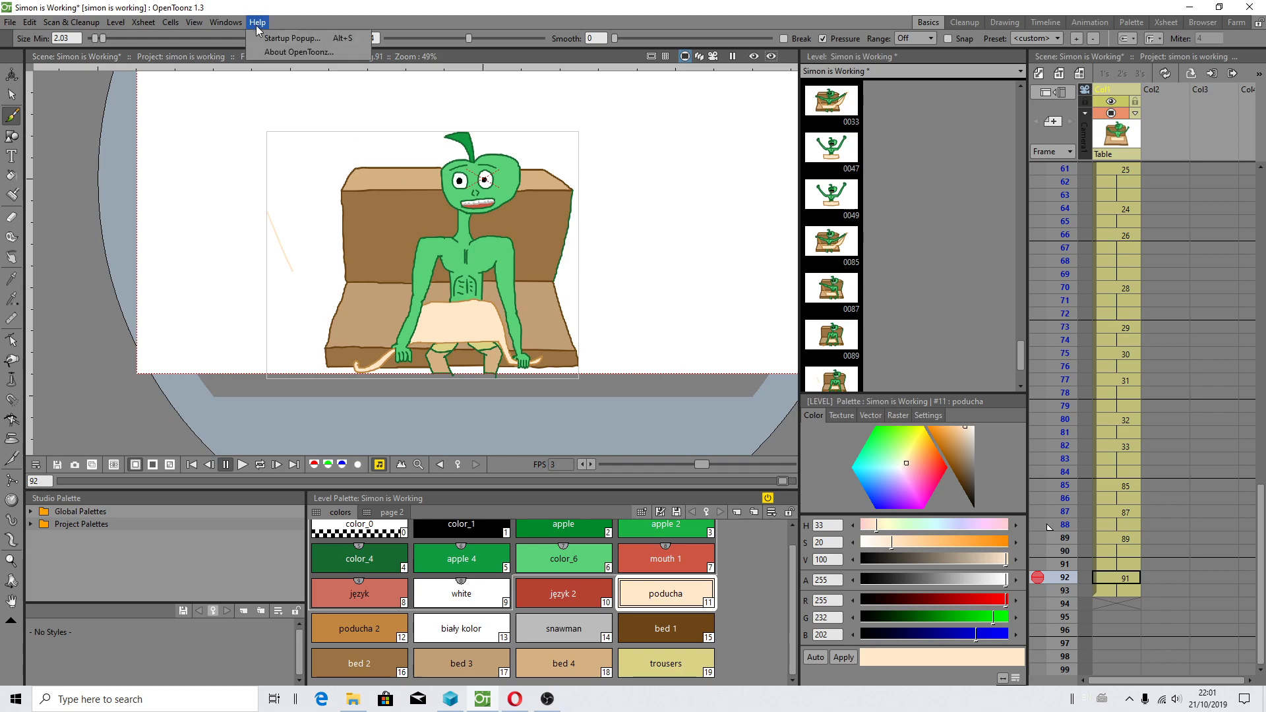
click(285, 54)
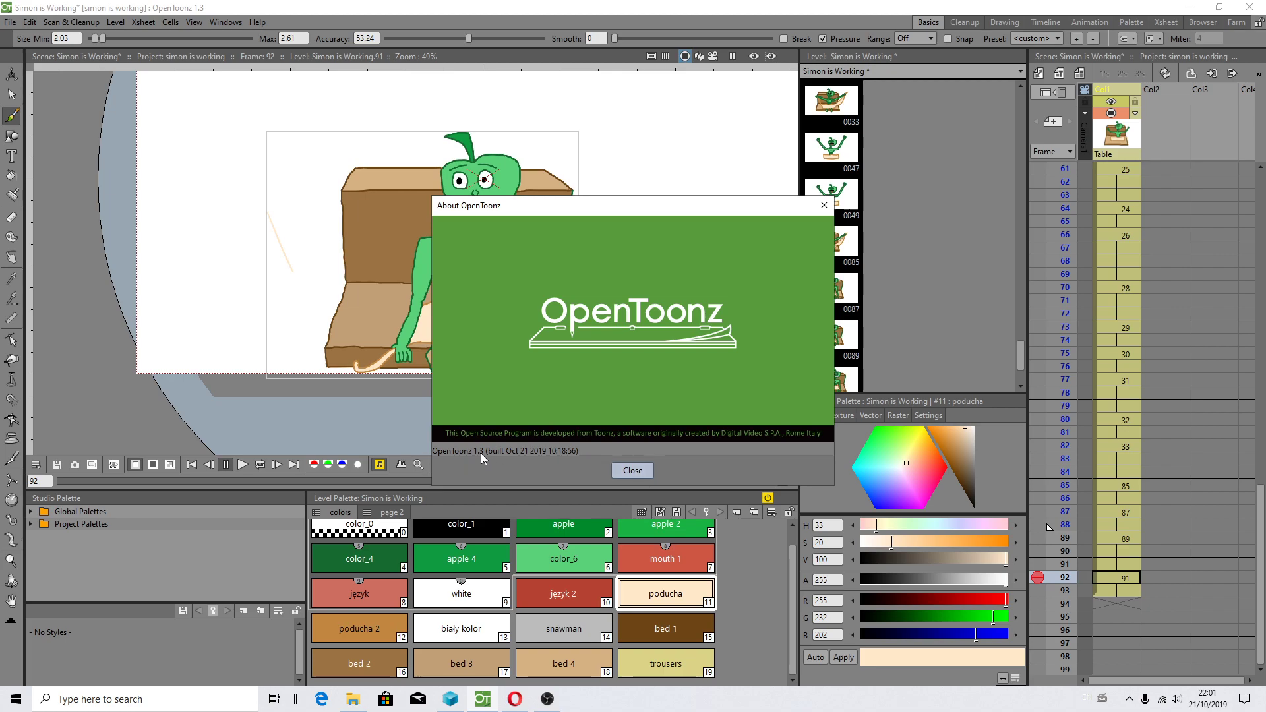
click(637, 471)
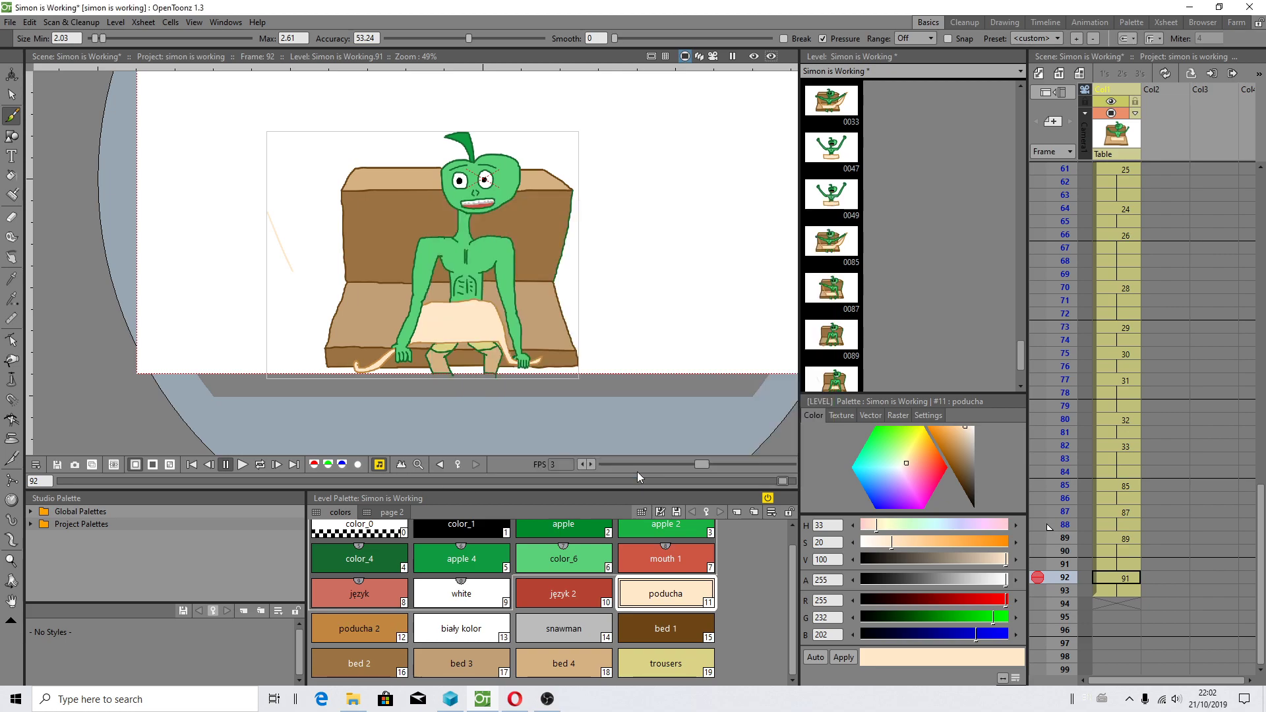
click(11, 217)
drag(254, 220, 287, 243)
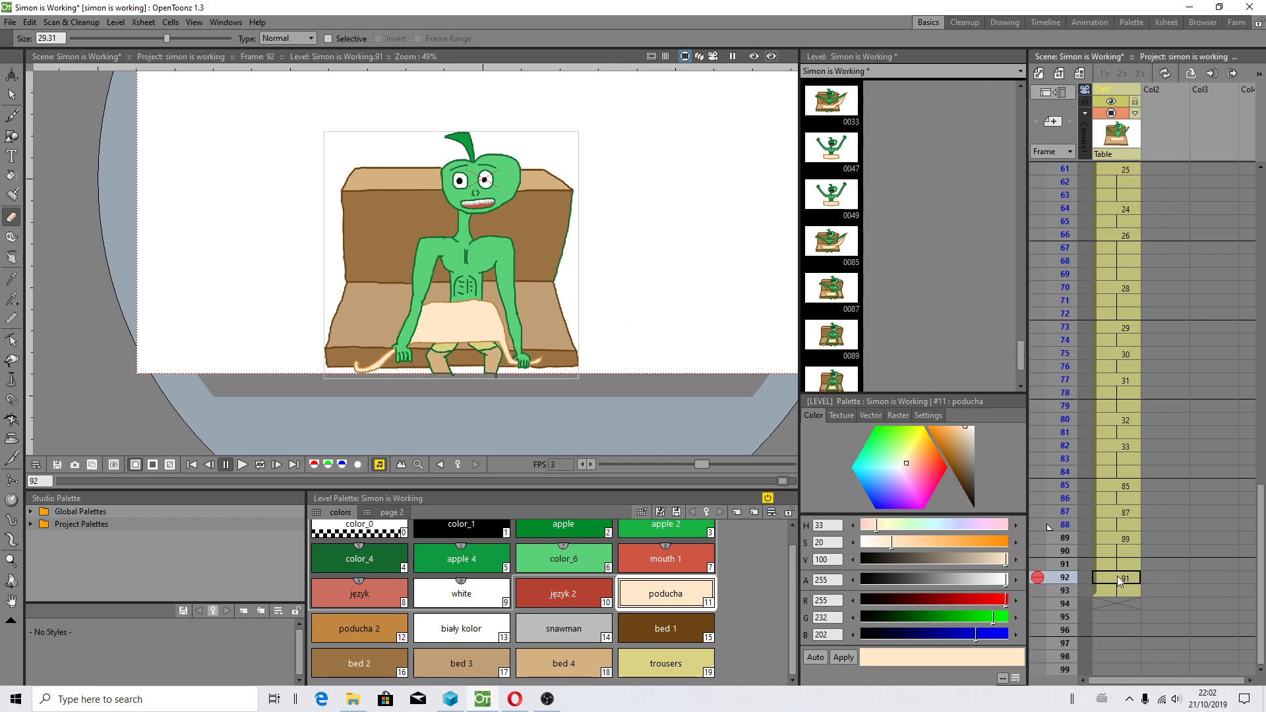
- Review frames 90 back to 85, return to frame 1, and Save All
click(1118, 553)
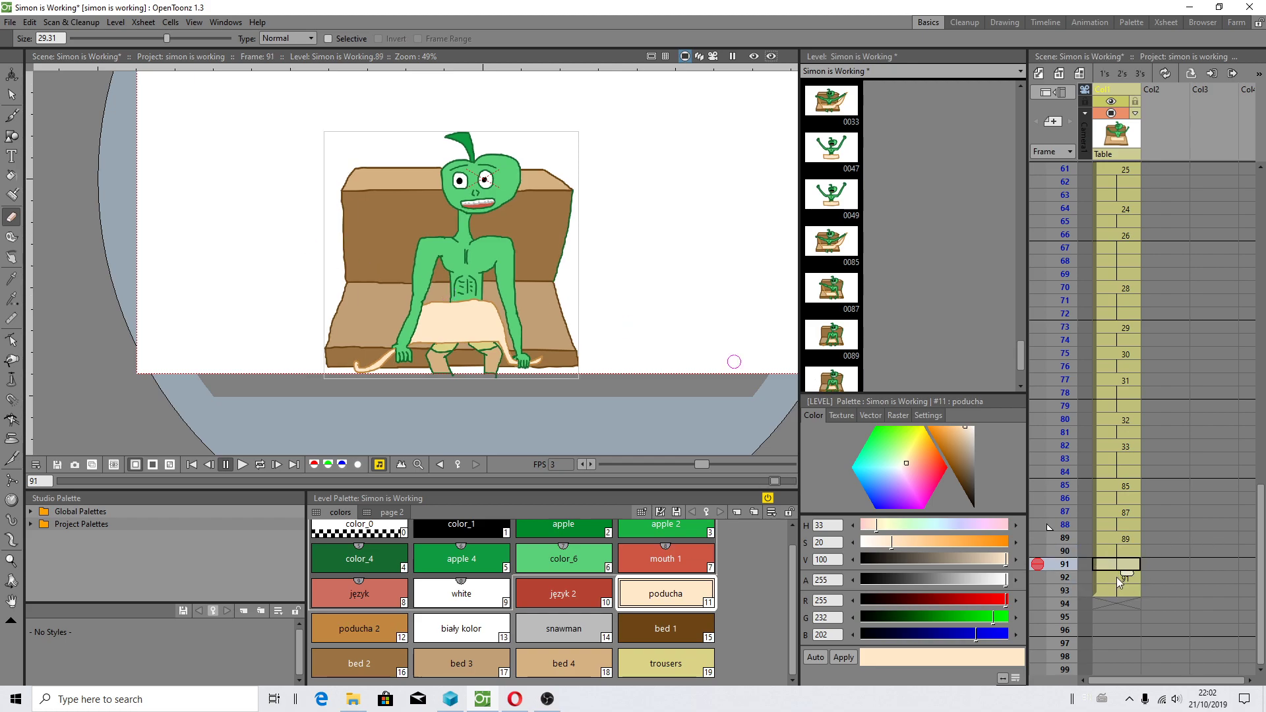
click(1117, 576)
click(1113, 540)
click(1119, 488)
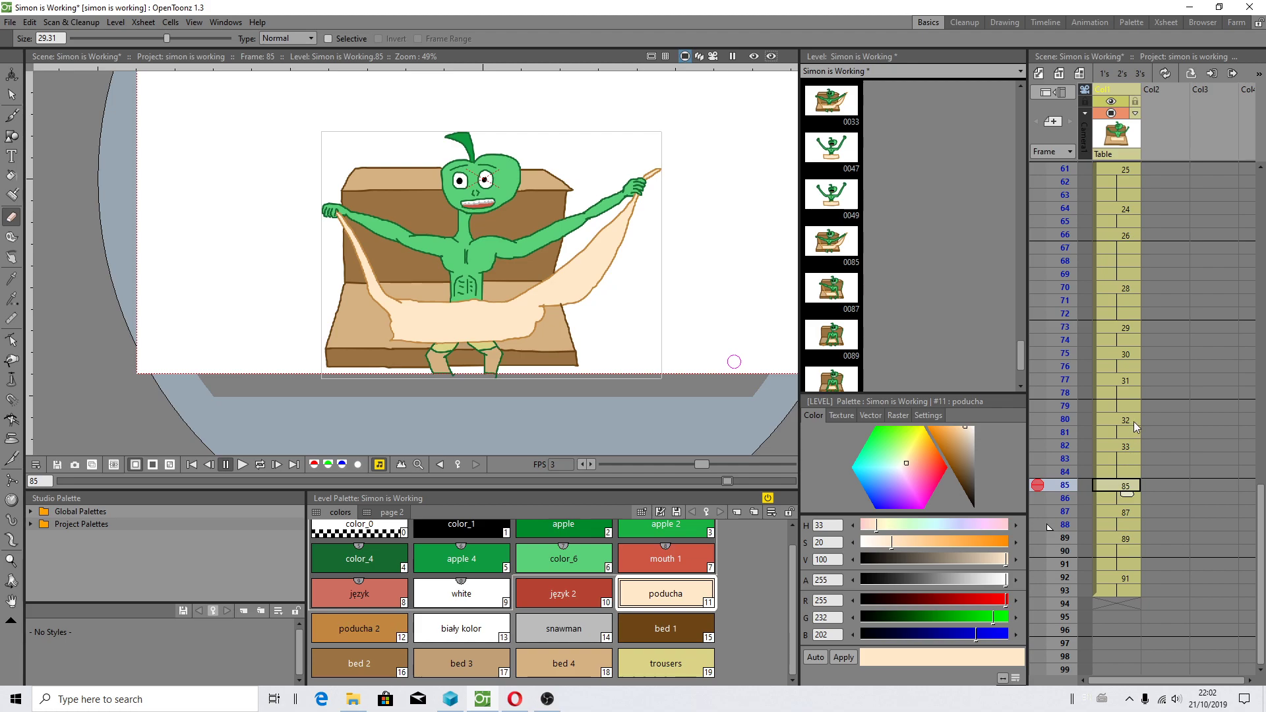
scroll(1125, 515, up, 10)
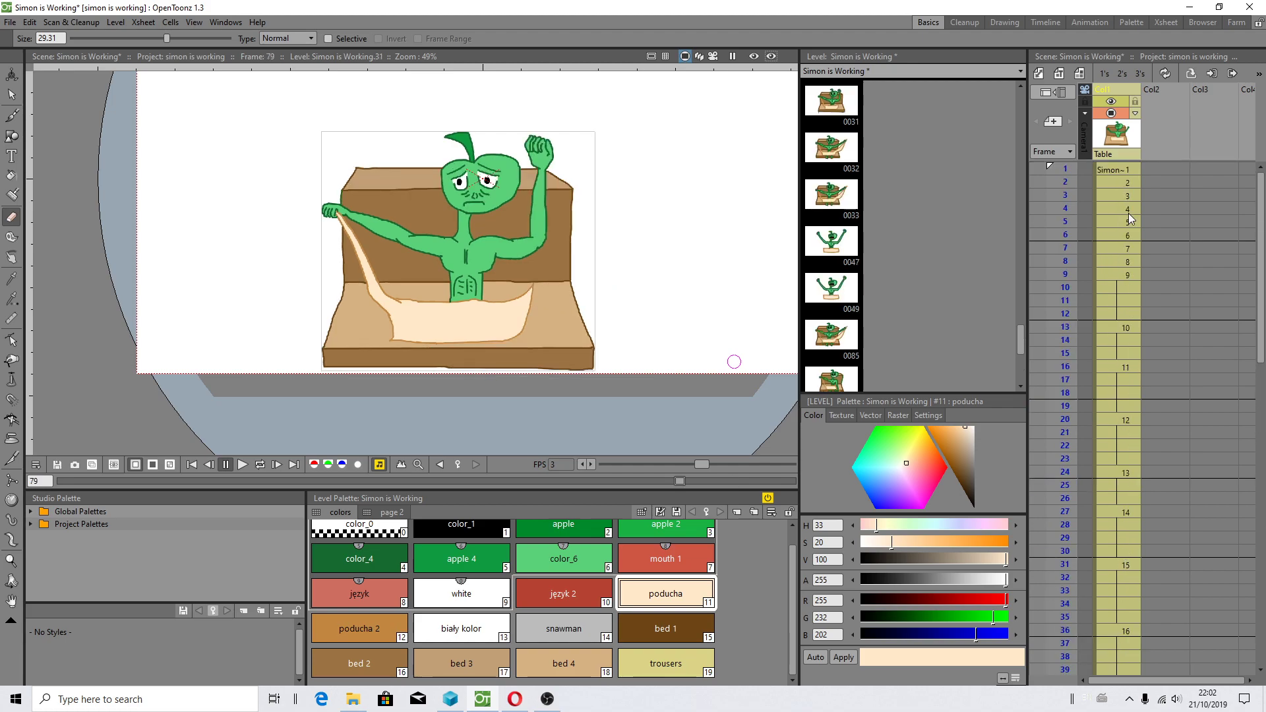
click(1123, 169)
click(10, 22)
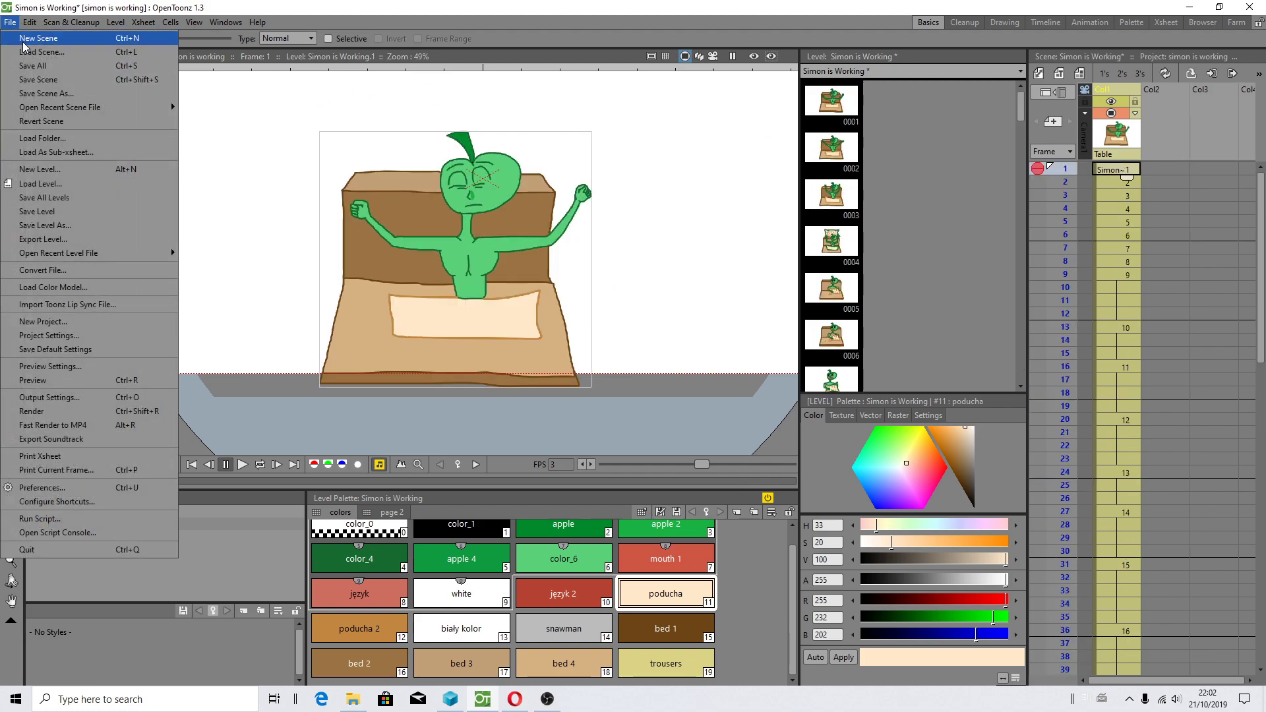
click(42, 69)
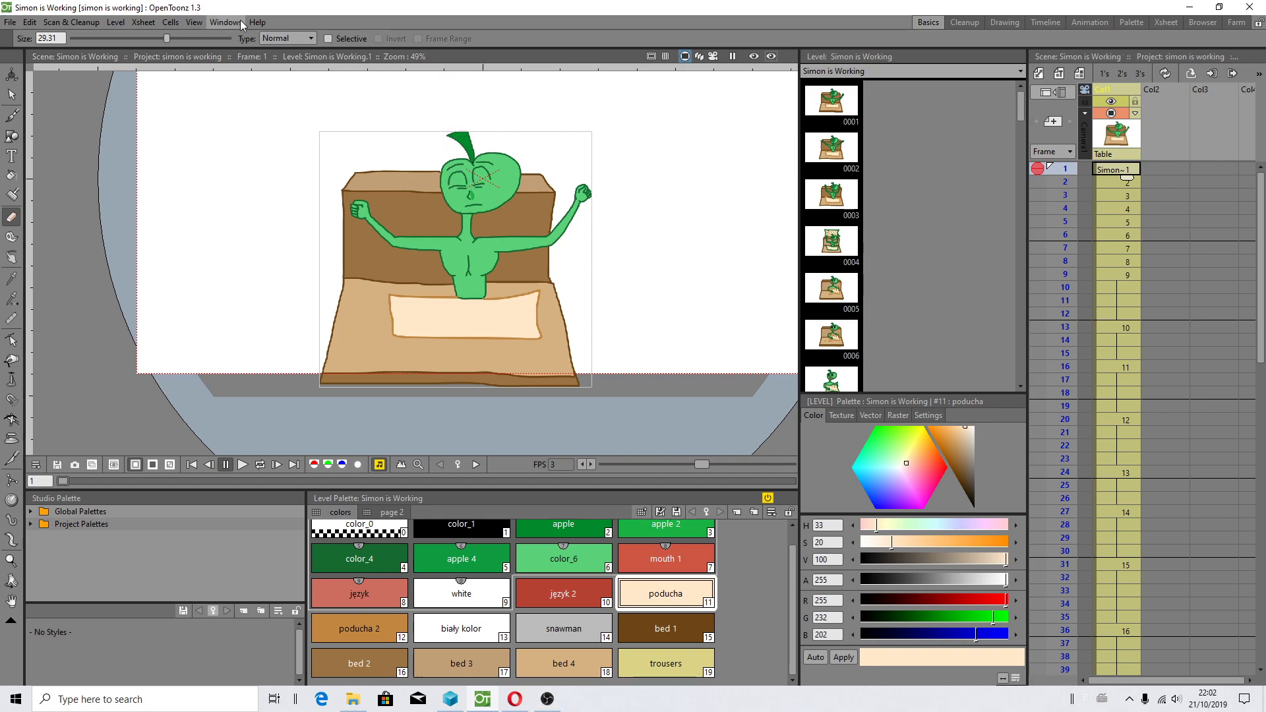
- Open Process Hacker from the taskbar menu and locate the OpenToonz.exe process
right_click(650, 700)
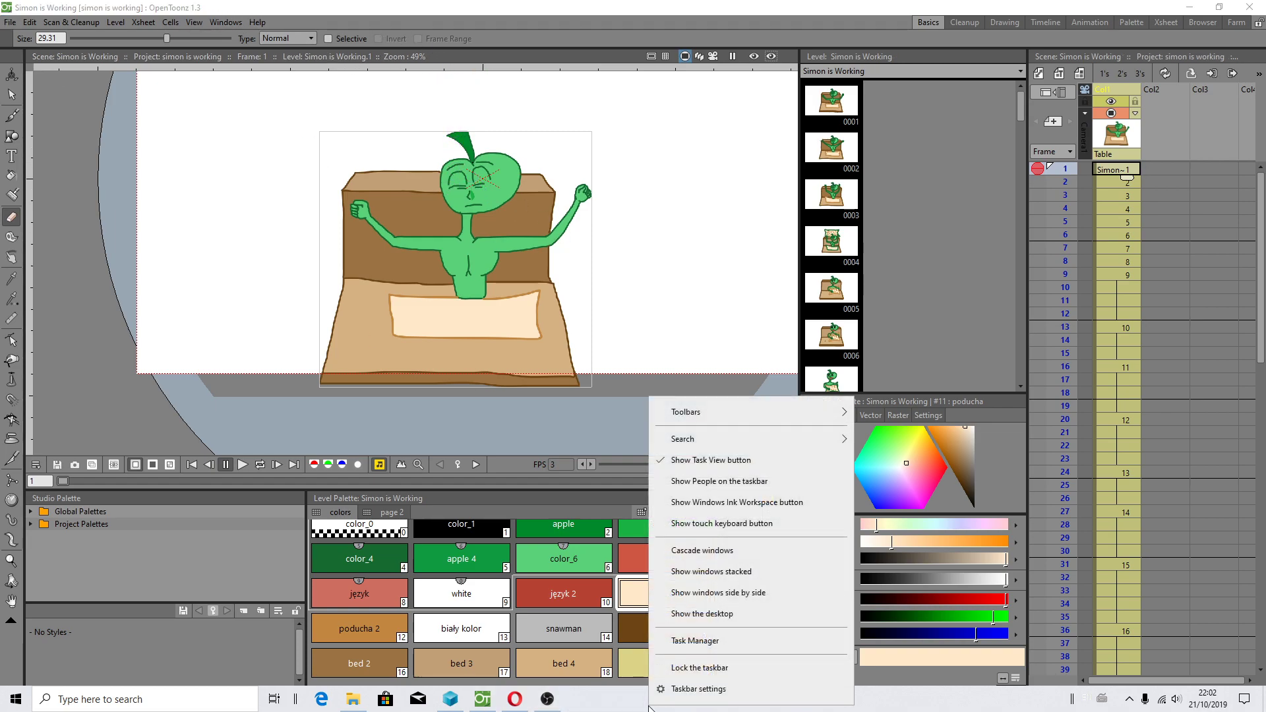
click(699, 643)
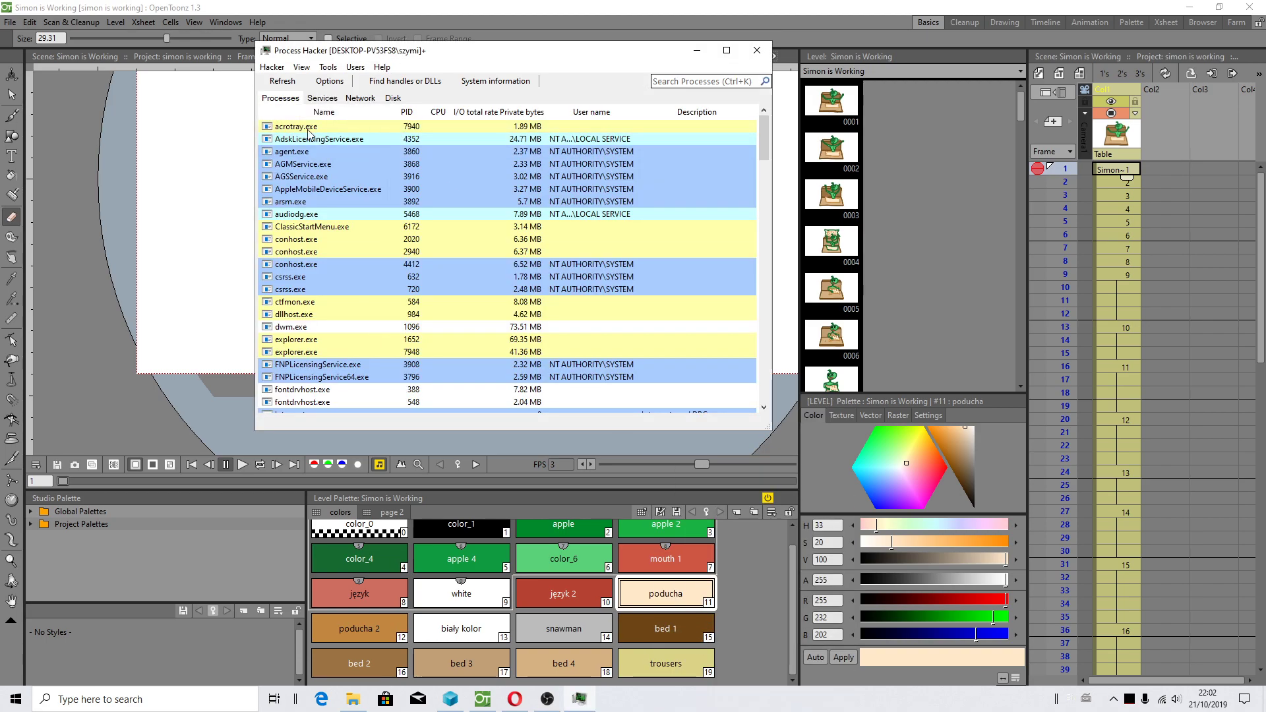
scroll(308, 132, down, 5)
scroll(346, 219, down, 5)
scroll(336, 227, down, 5)
scroll(331, 233, down, 5)
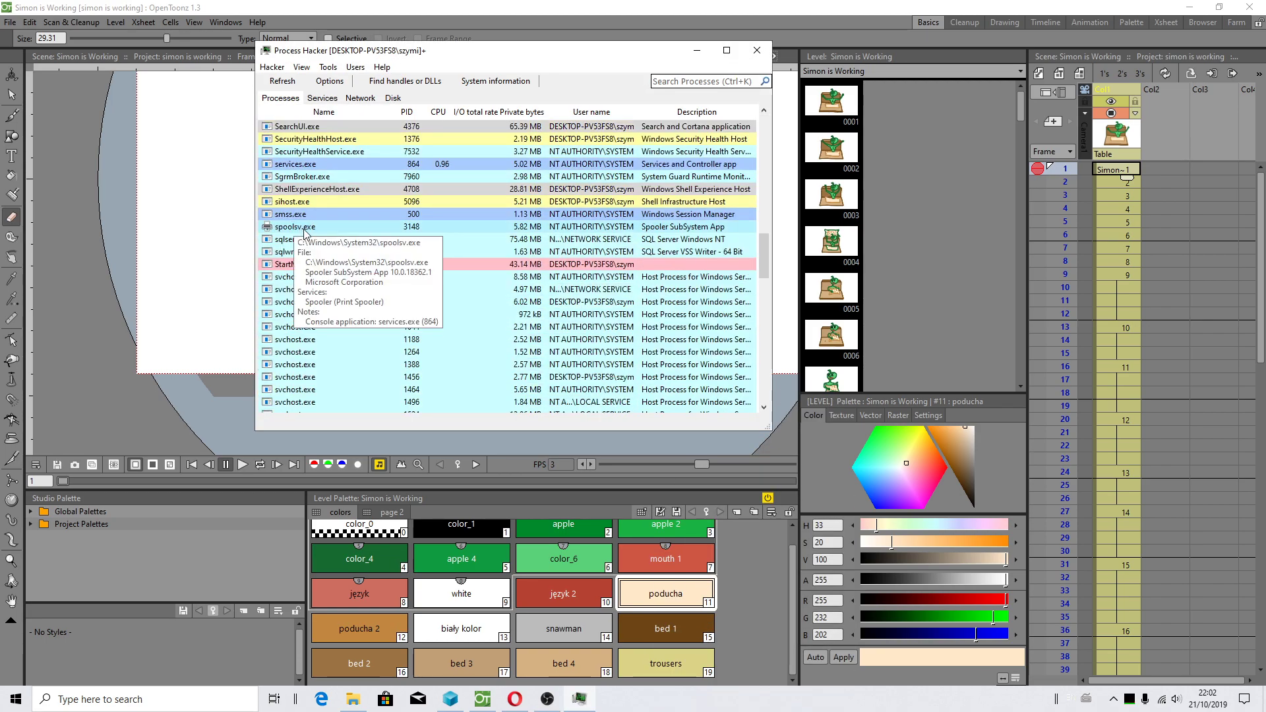
scroll(310, 244, up, 5)
scroll(330, 270, up, 5)
scroll(343, 290, up, 5)
scroll(345, 294, up, 5)
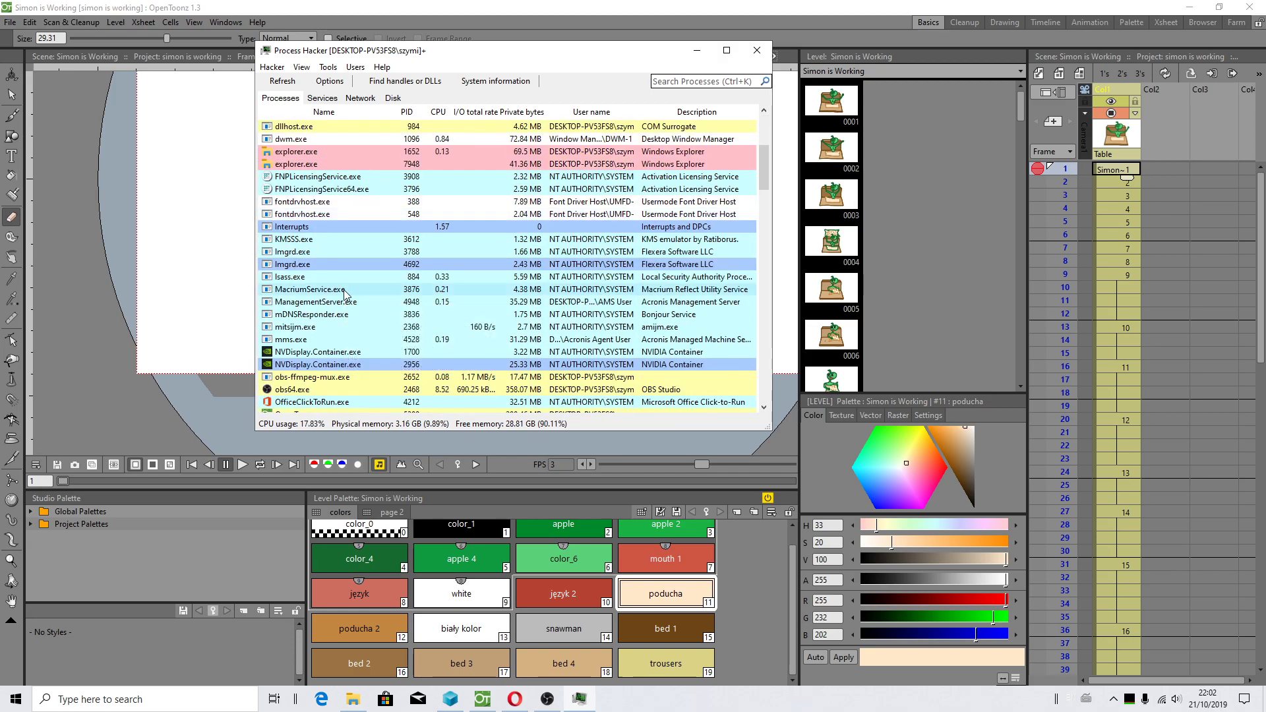
scroll(344, 294, up, 5)
scroll(343, 284, down, 5)
scroll(323, 237, down, 5)
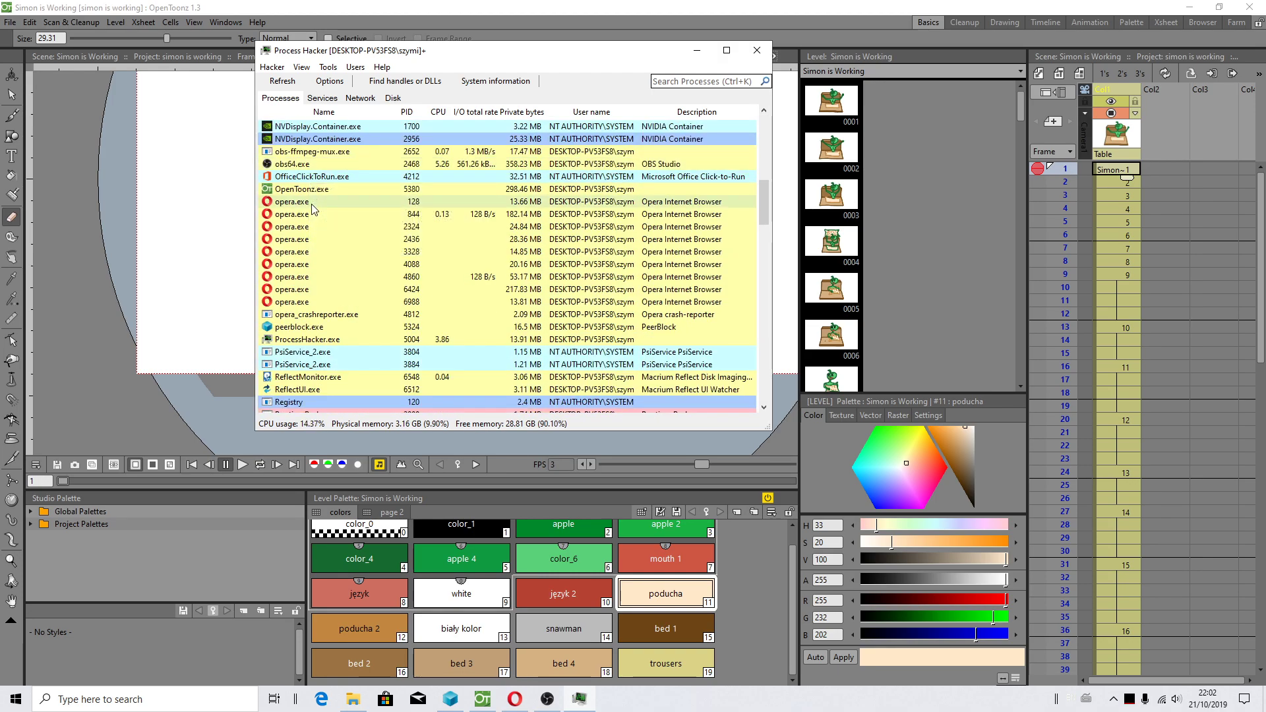
right_click(309, 190)
- View Process Hacker's Help > About information and dismiss it
click(383, 67)
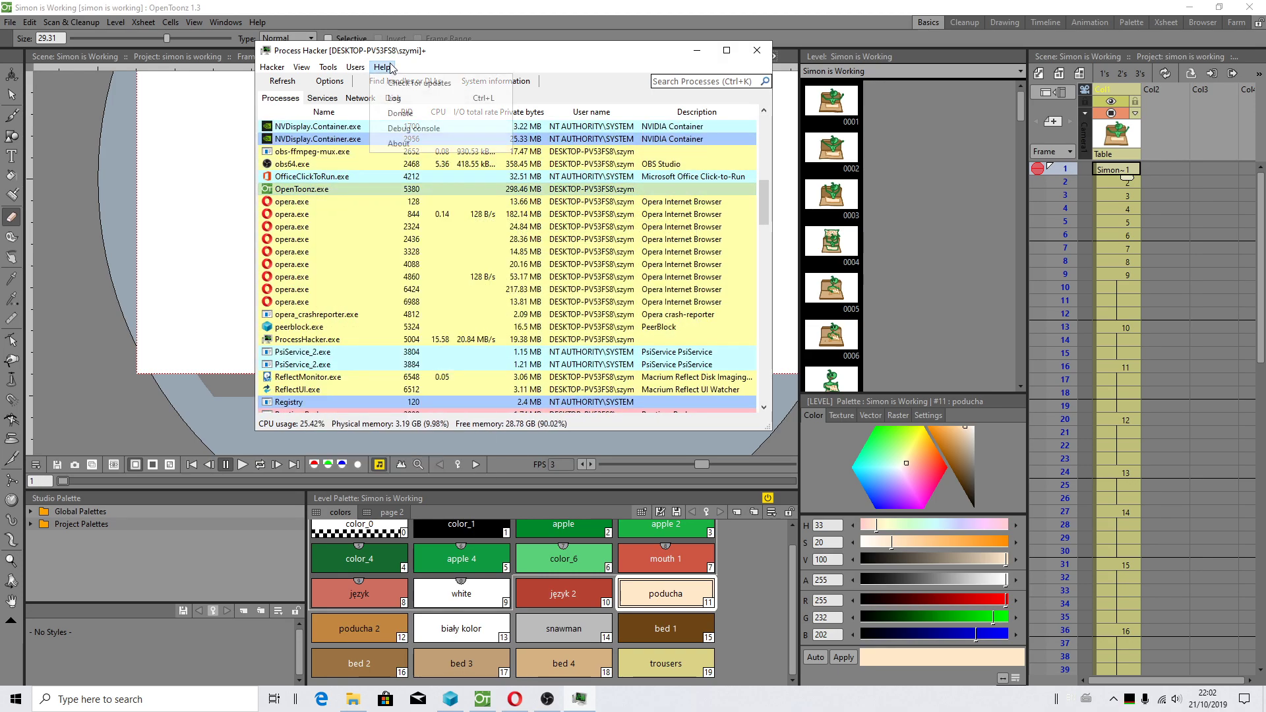
click(398, 143)
key(Escape)
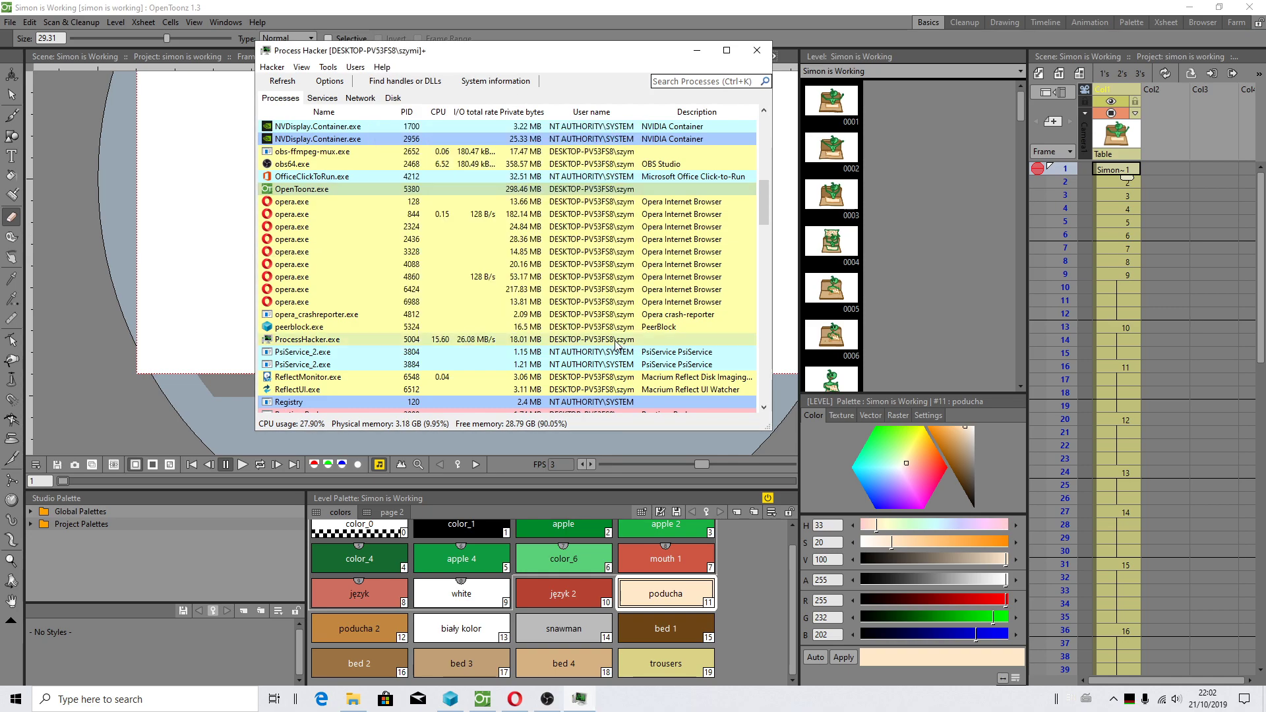
- Restrict the OpenToonz.exe process's CPU affinity to CPU 3 and CPU 4
right_click(308, 190)
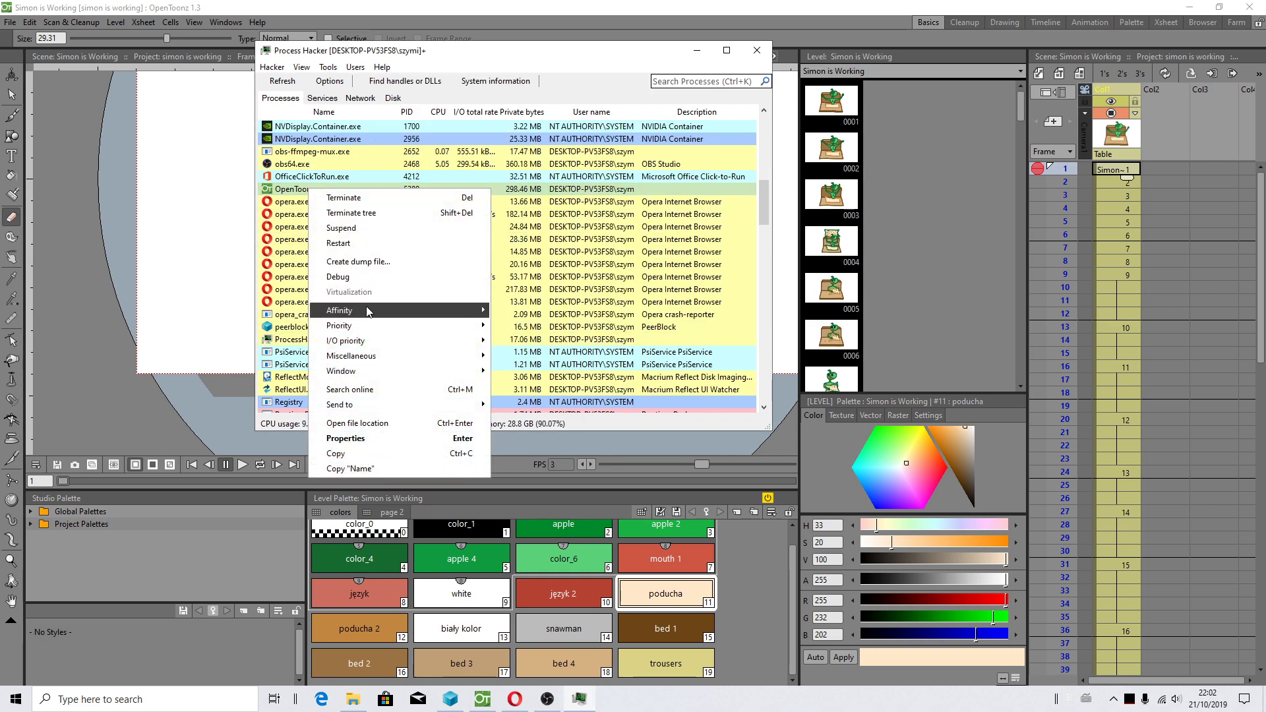
click(509, 315)
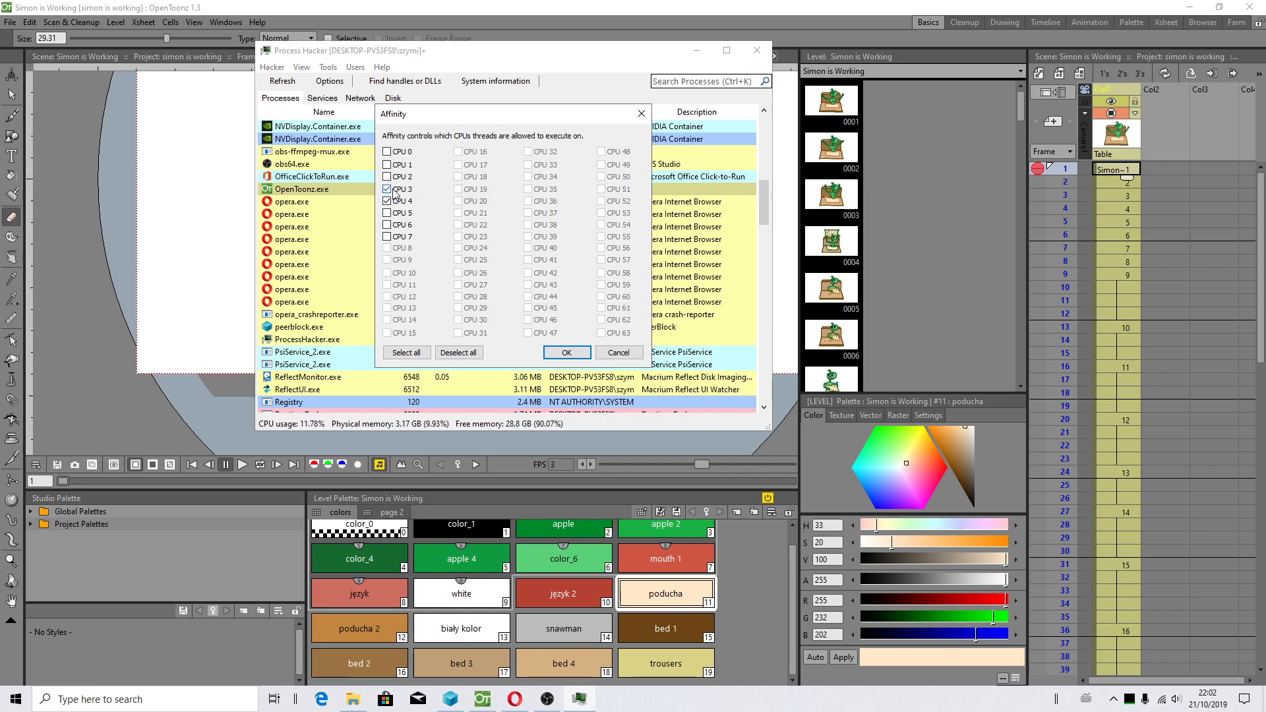
click(567, 352)
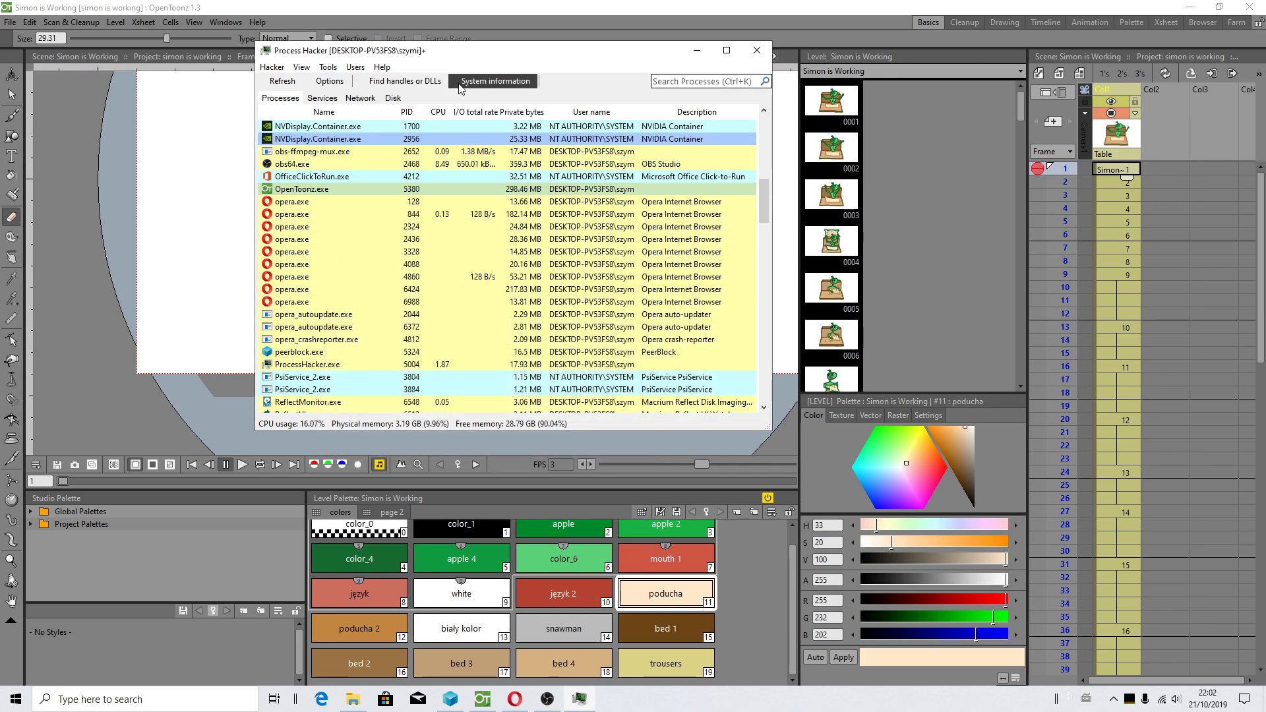
- View the per-core CPU usage graphs in System Information, then close it
click(496, 81)
click(626, 254)
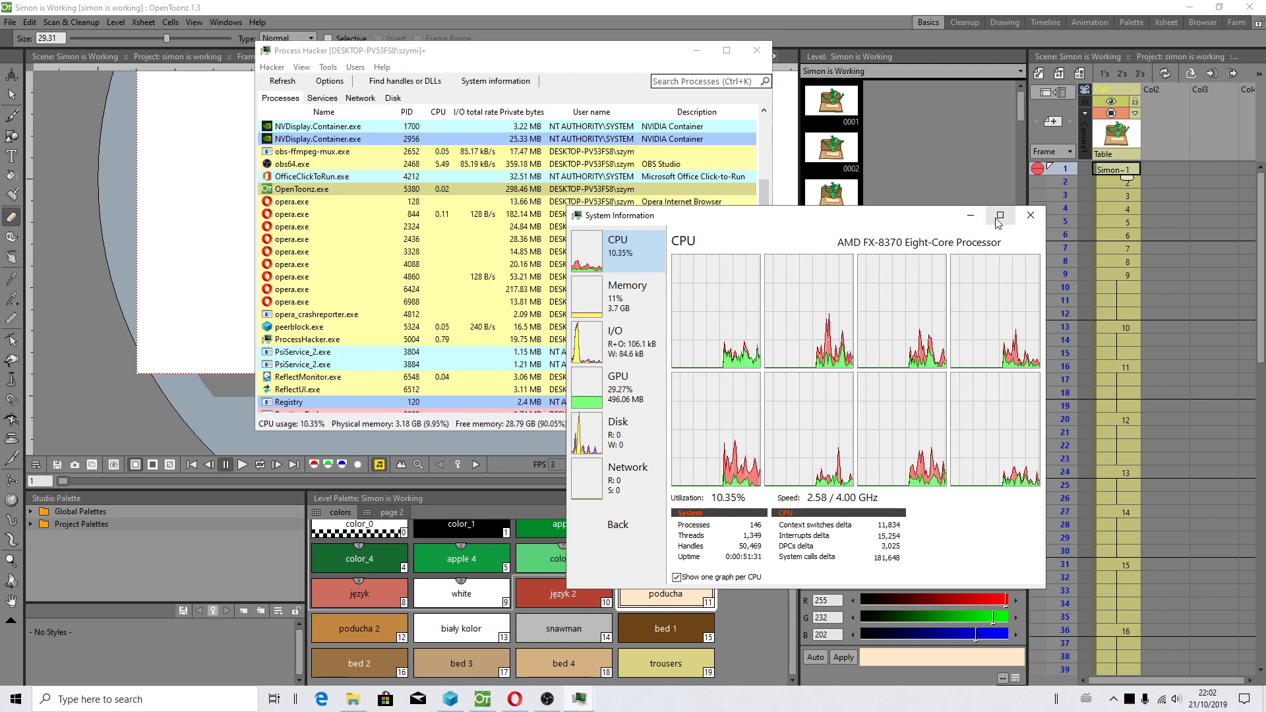
click(1031, 215)
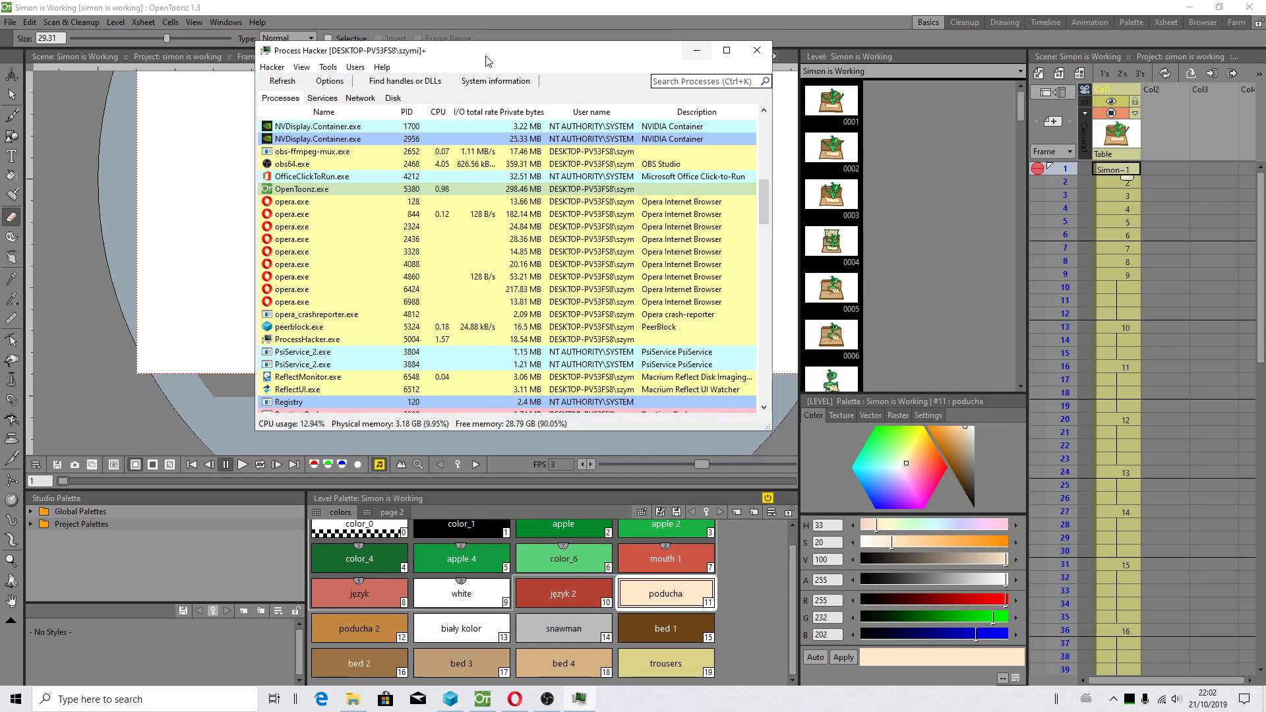
- Close Process Hacker and extend the Xsheet playback range end to frame 93
click(757, 54)
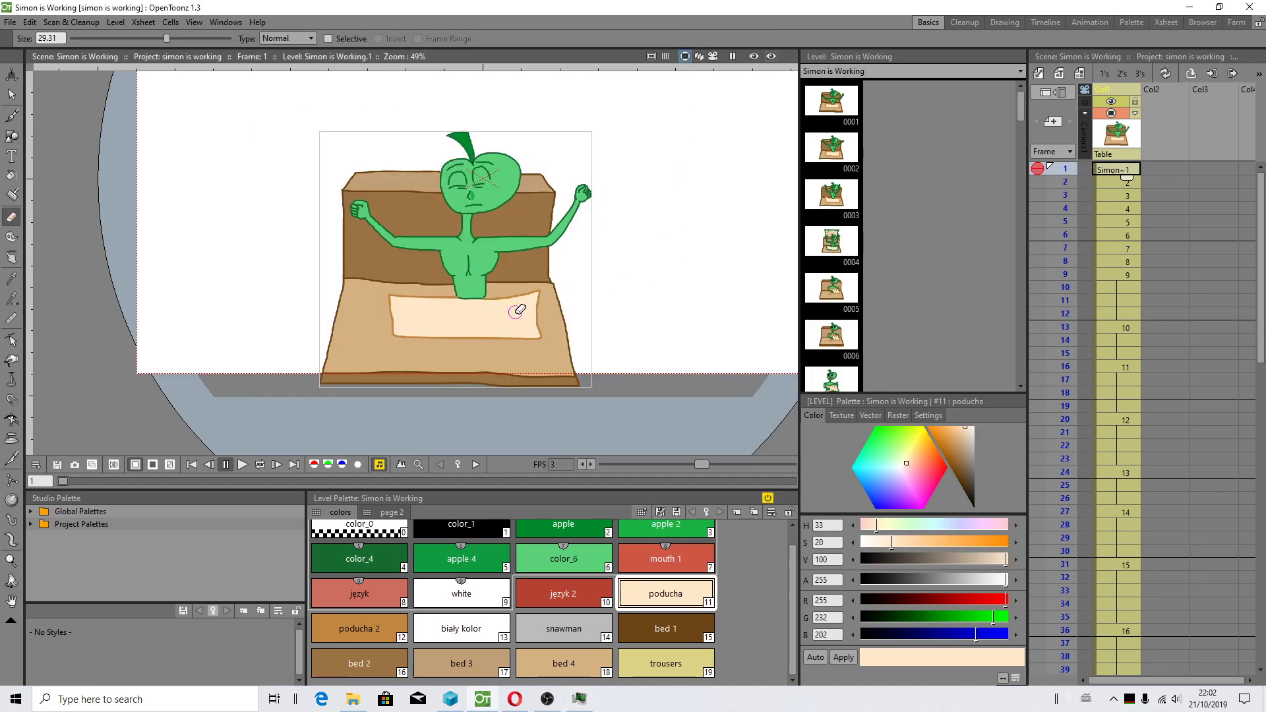
scroll(1121, 313, down, 5)
scroll(1115, 319, down, 10)
scroll(1114, 341, down, 10)
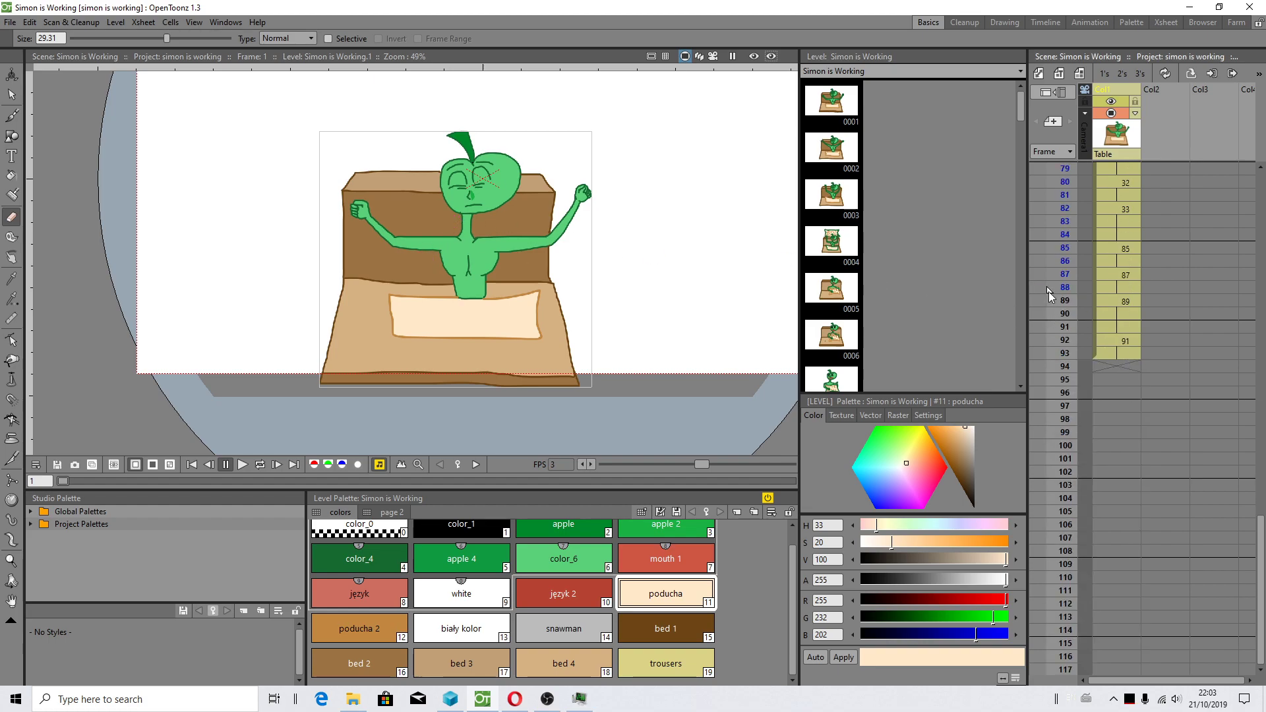
drag(1049, 292, 1050, 334)
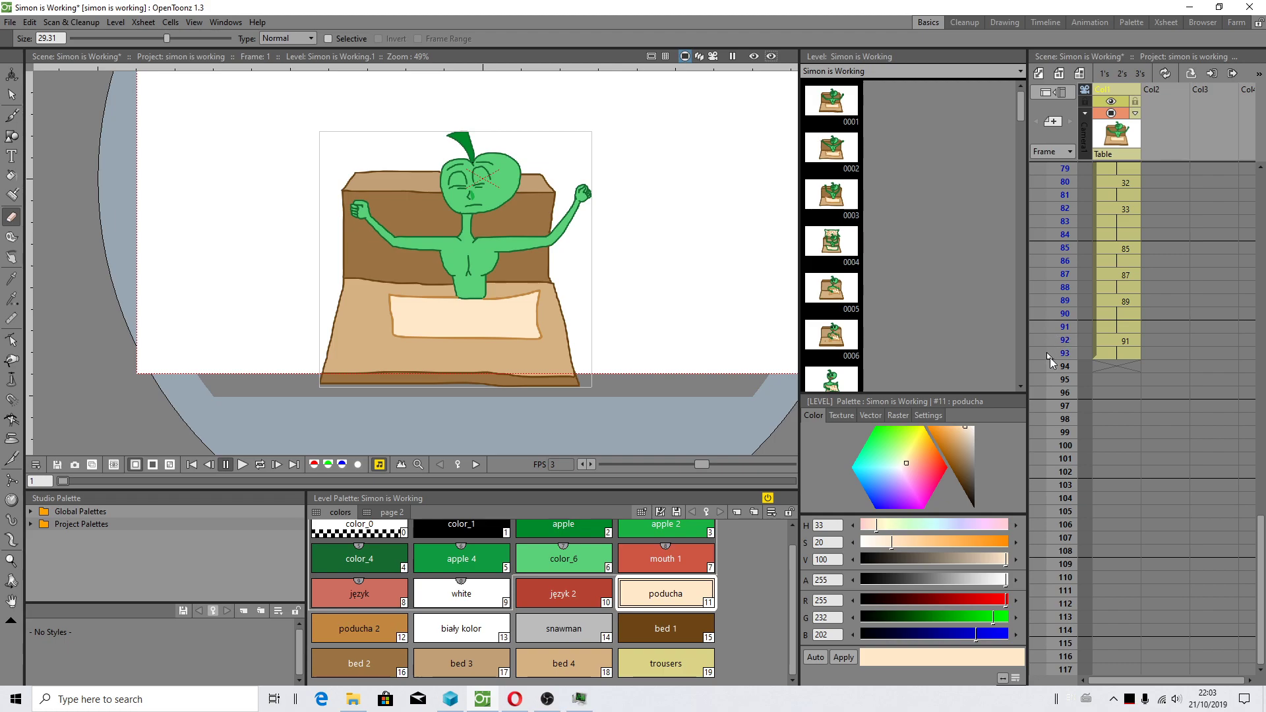
- Step through frames 86–93 in the Xsheet and settle on frame 87
click(1059, 358)
click(1121, 303)
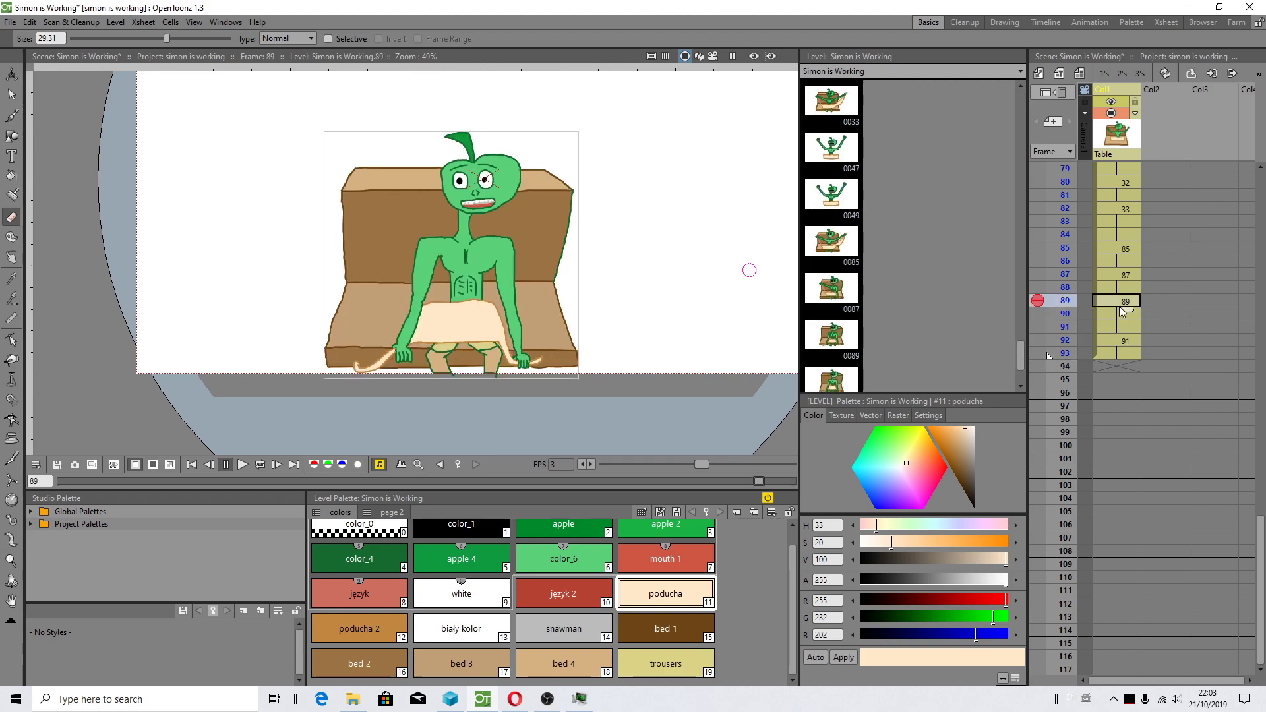
click(1129, 263)
click(1128, 310)
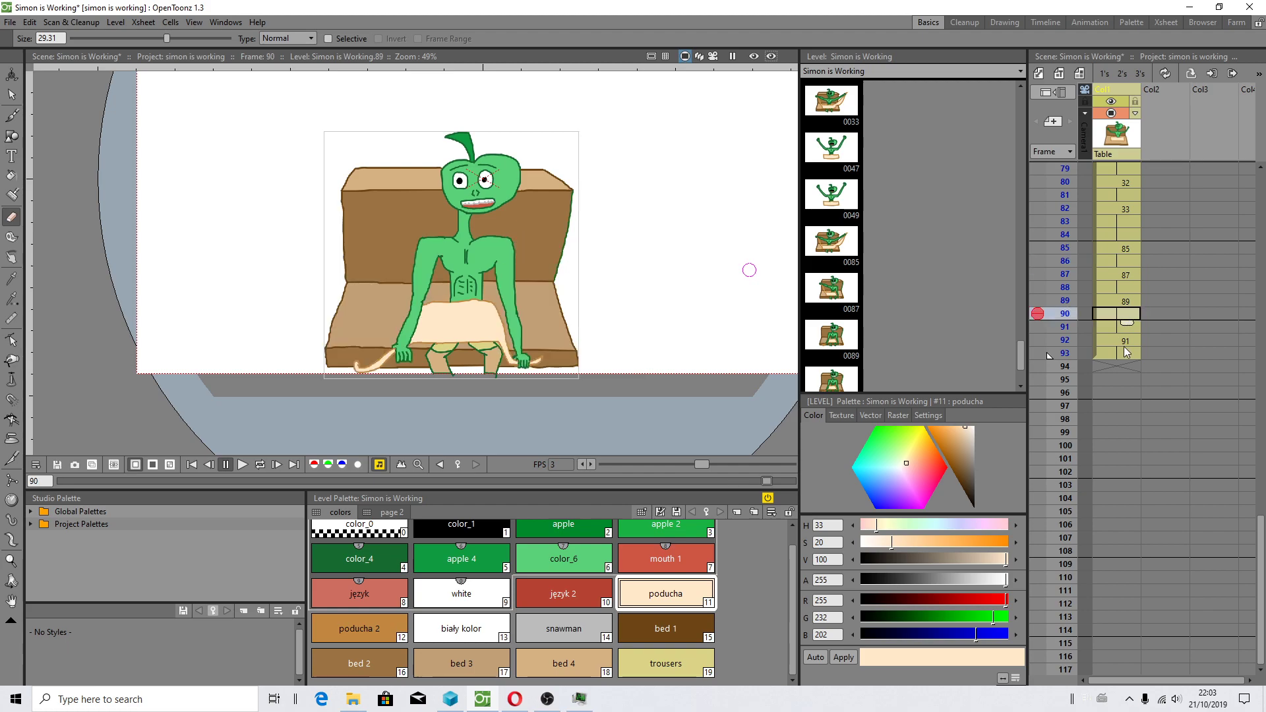
click(1129, 353)
click(1129, 340)
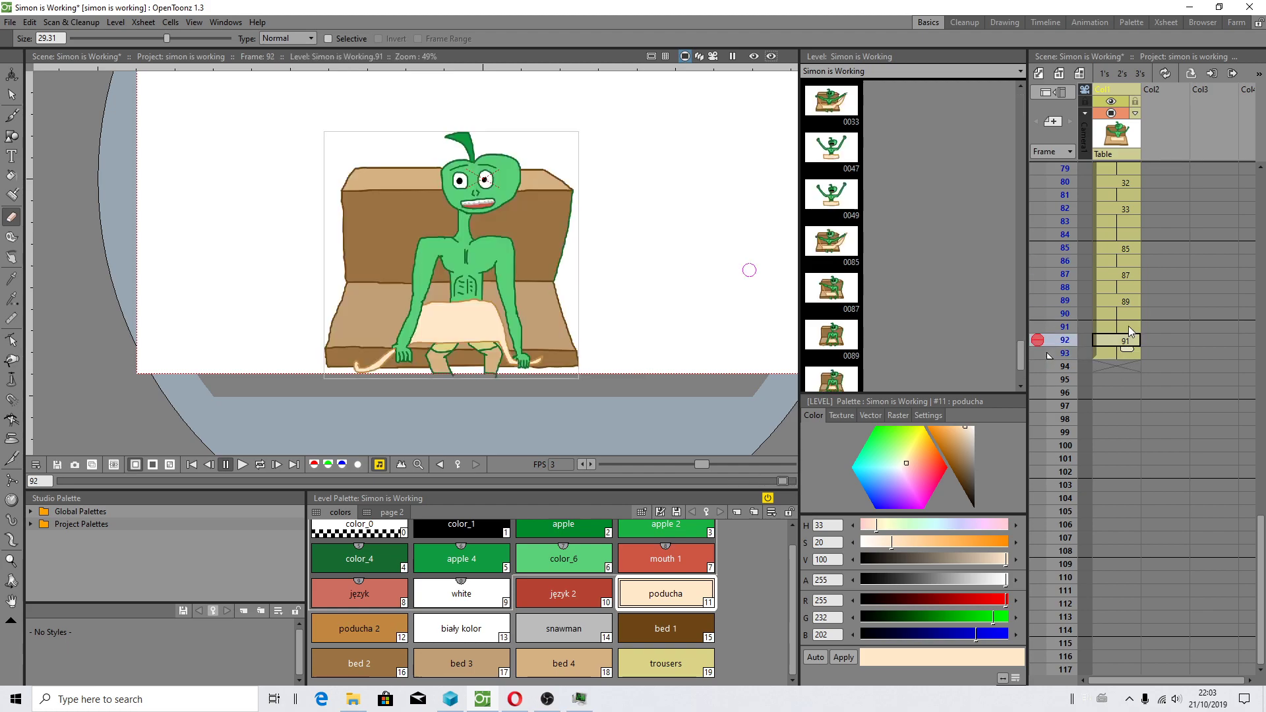
click(1129, 313)
click(1130, 275)
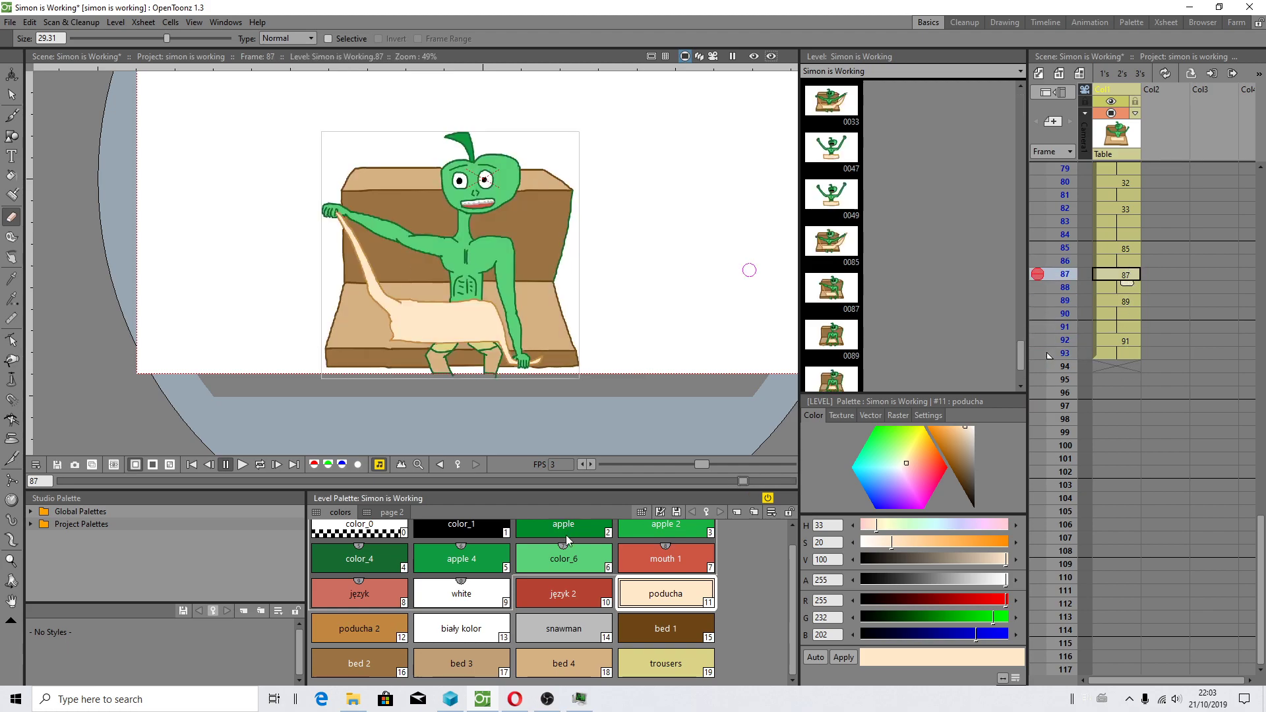
- Refill the seat areas around the character with the bed 3 colour using the Fill tool
click(423, 664)
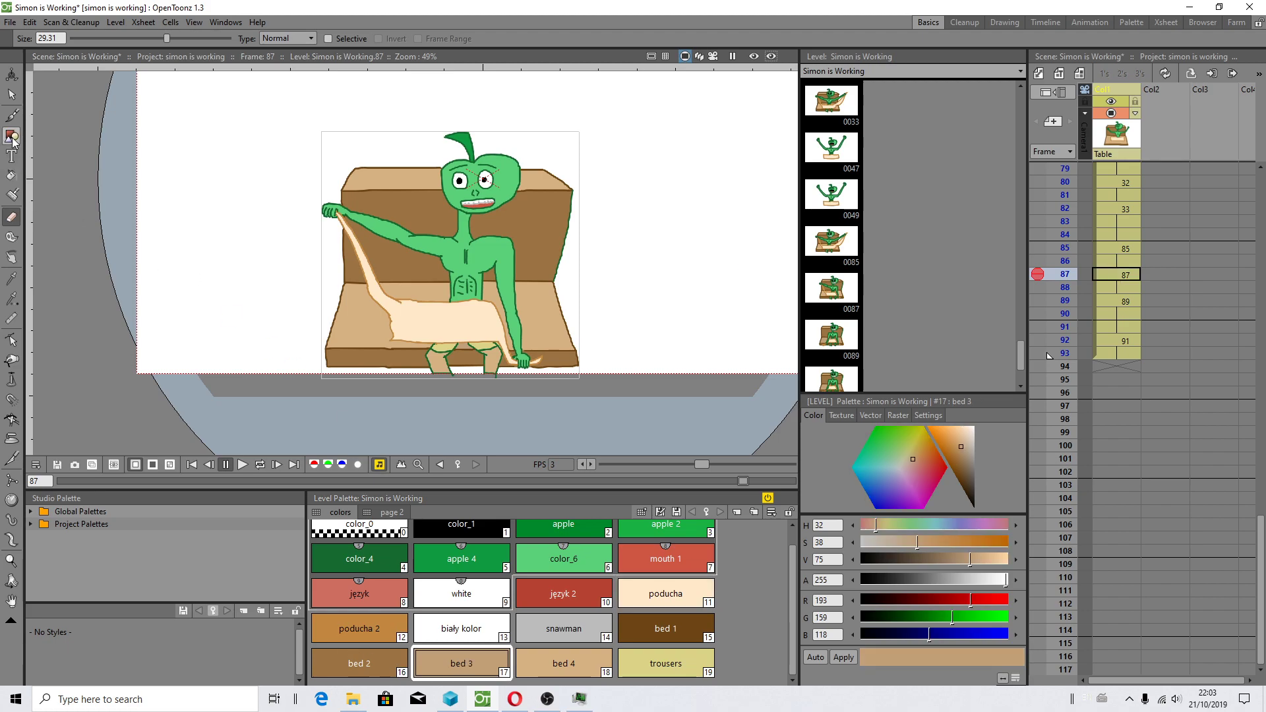
click(12, 176)
click(350, 310)
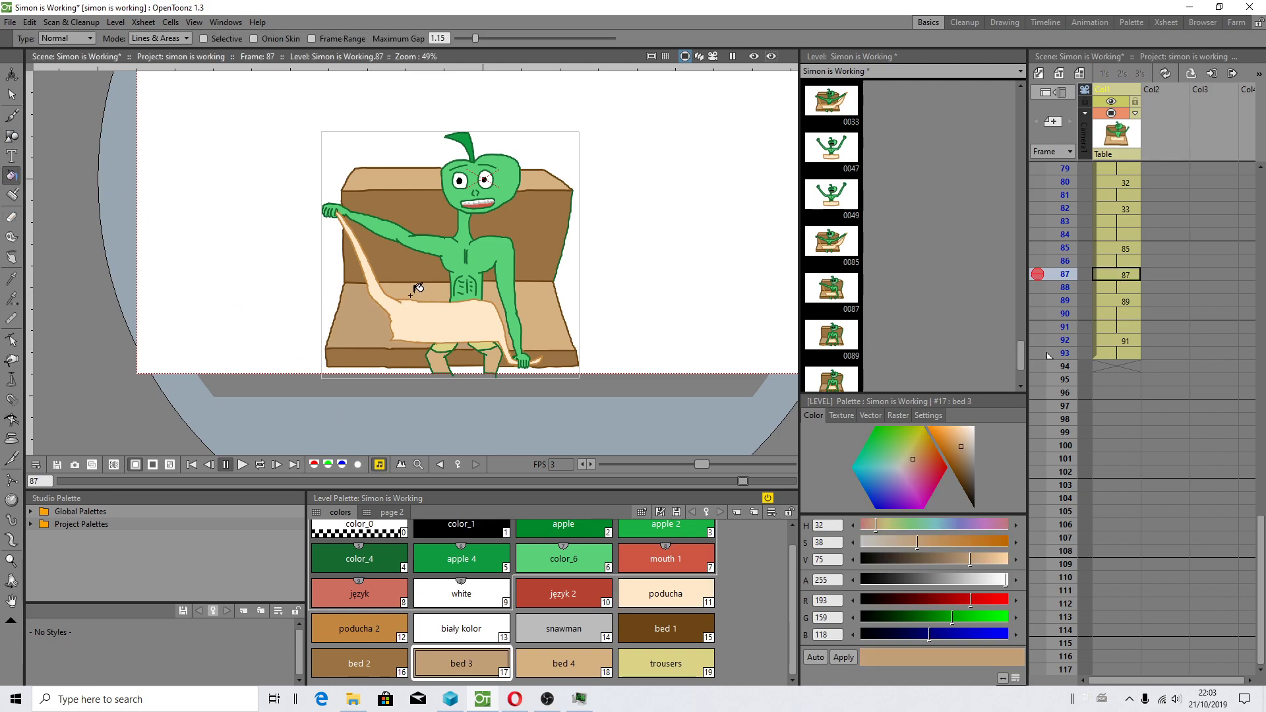
click(417, 290)
click(497, 293)
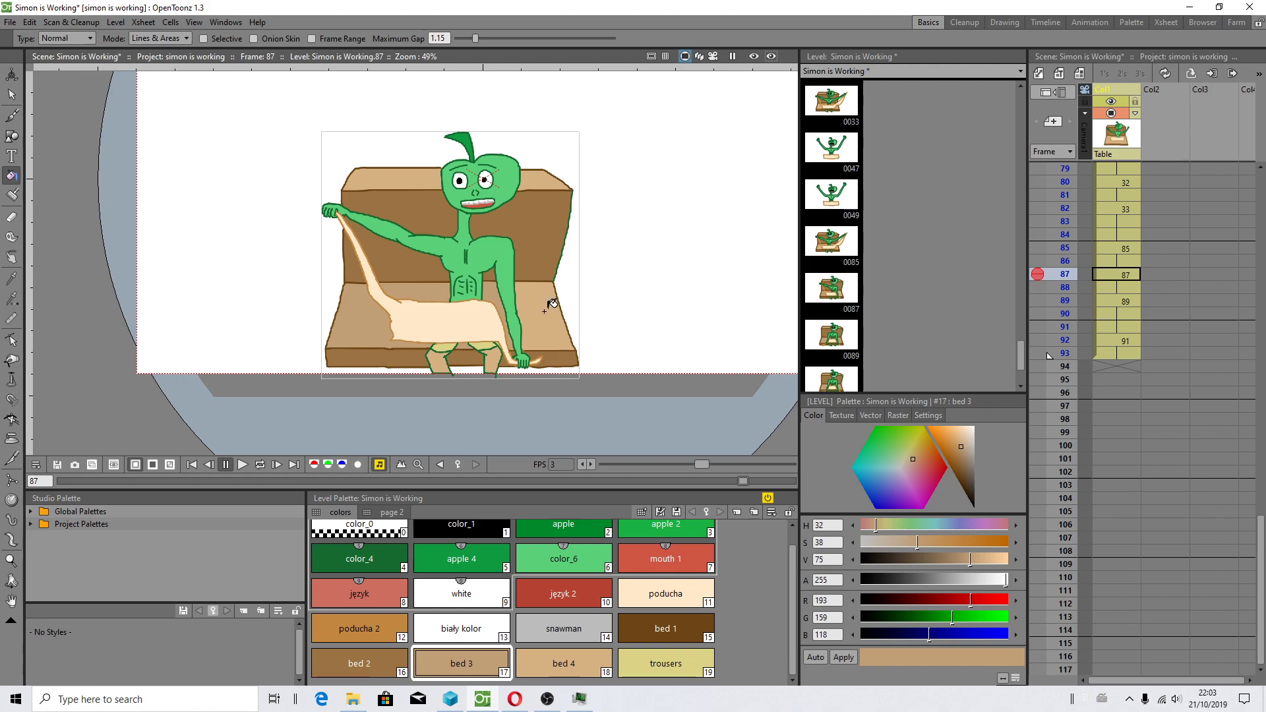
click(551, 305)
- Step through frames 83–88, then return to frame 1 with the bed drawing
scroll(538, 289, down, 2)
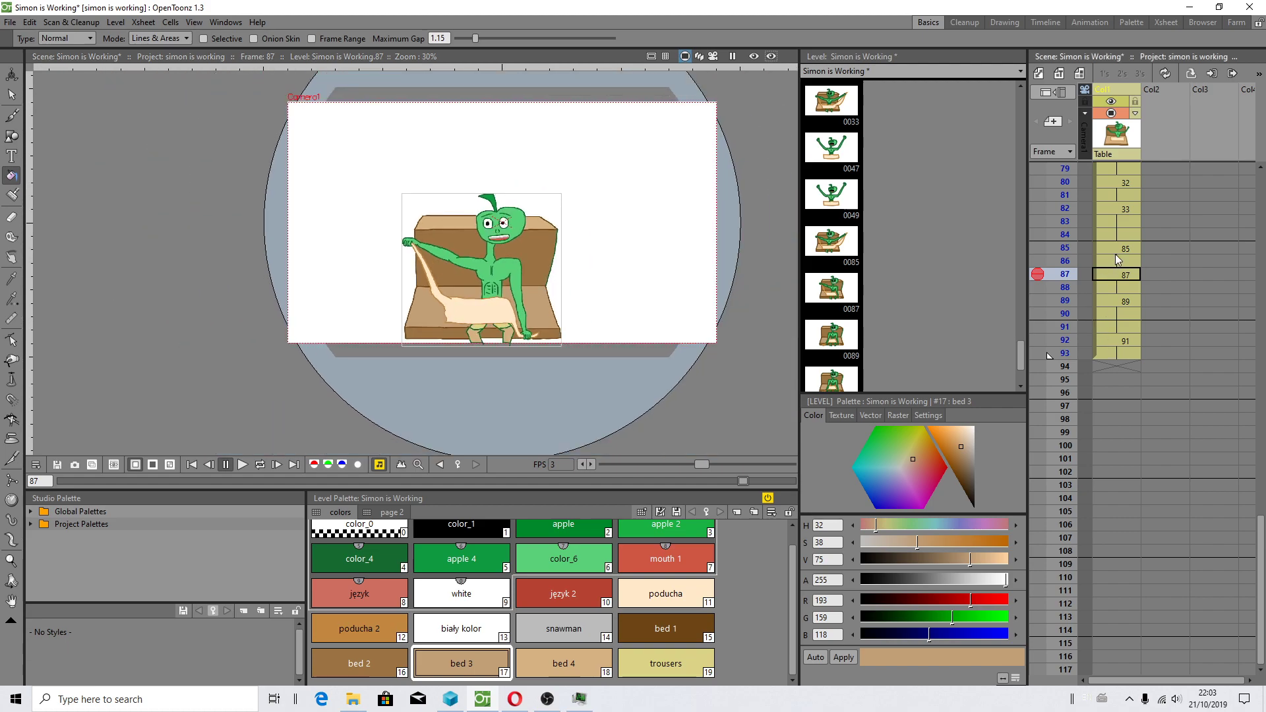
click(1130, 223)
click(1121, 235)
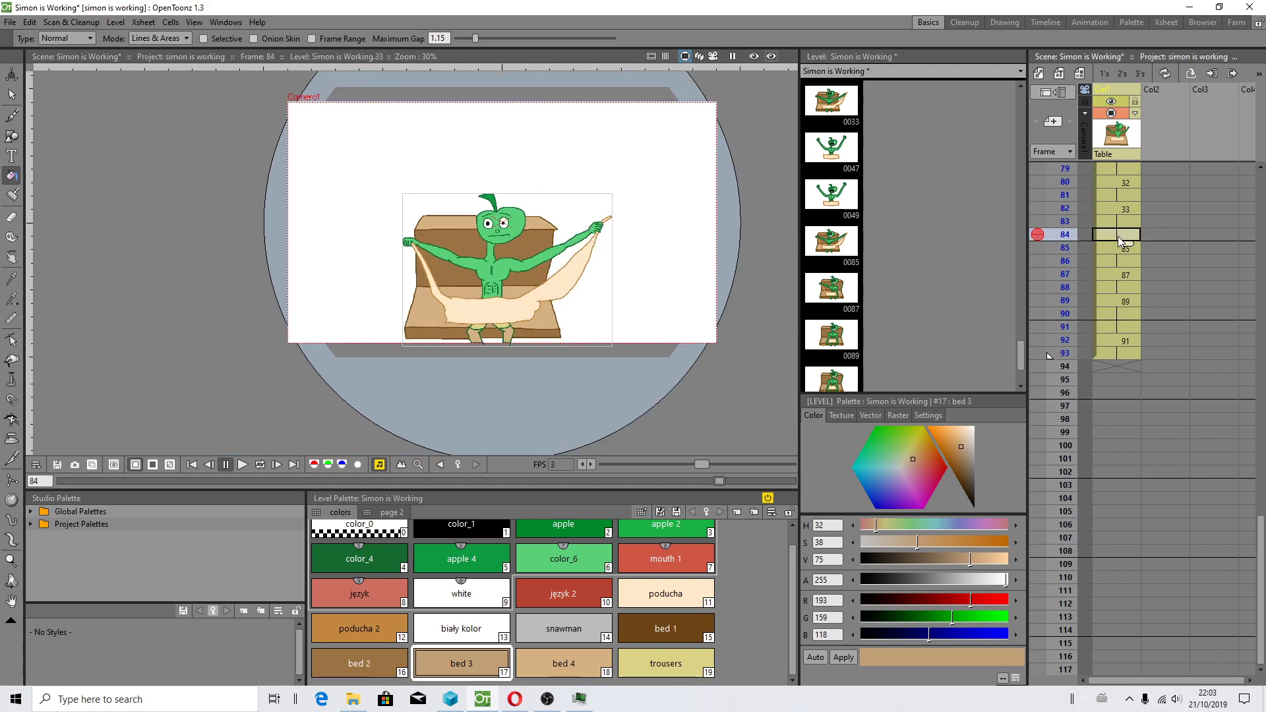
click(1129, 288)
scroll(1142, 345, up, 15)
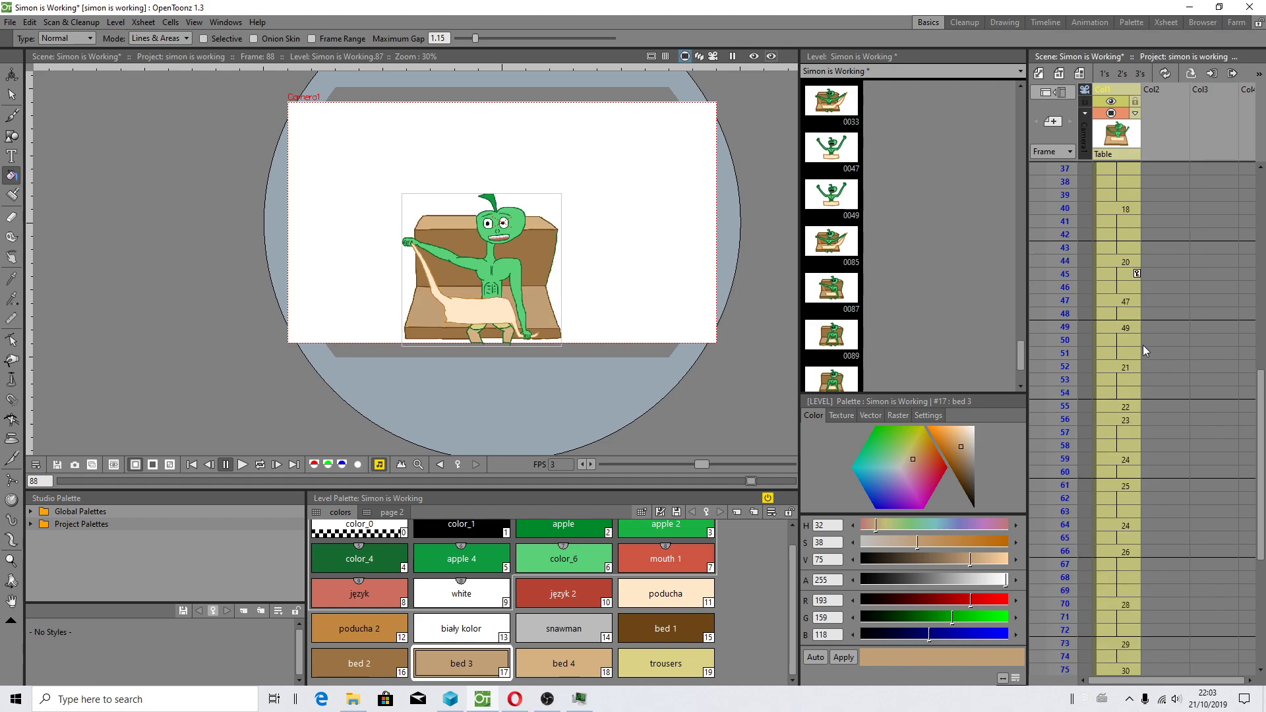
click(1117, 168)
key(Down)
key(Down)
key(Down)
key(Down)
key(Down)
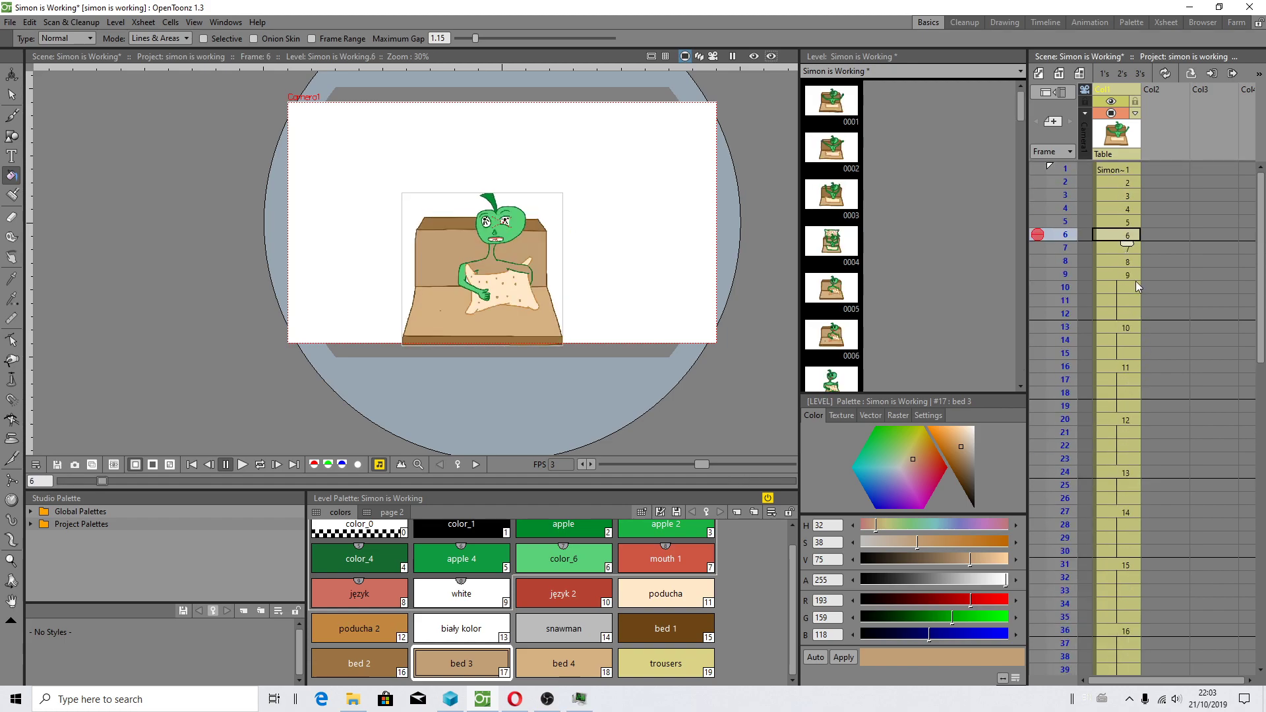
key(Down)
key(Down)
key(Down)
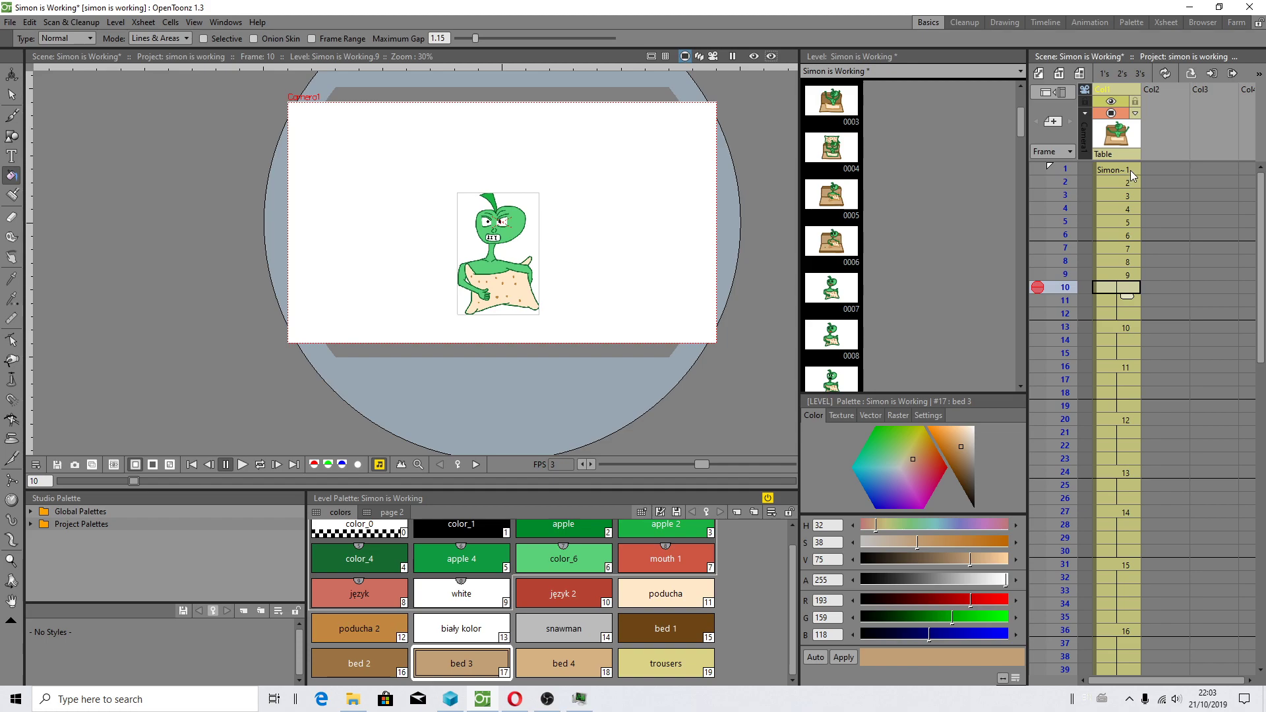
click(1132, 172)
scroll(544, 372, up, 1)
- Switch to the Selection tool, play the animation on loop, then stop it at frame 1
key(s)
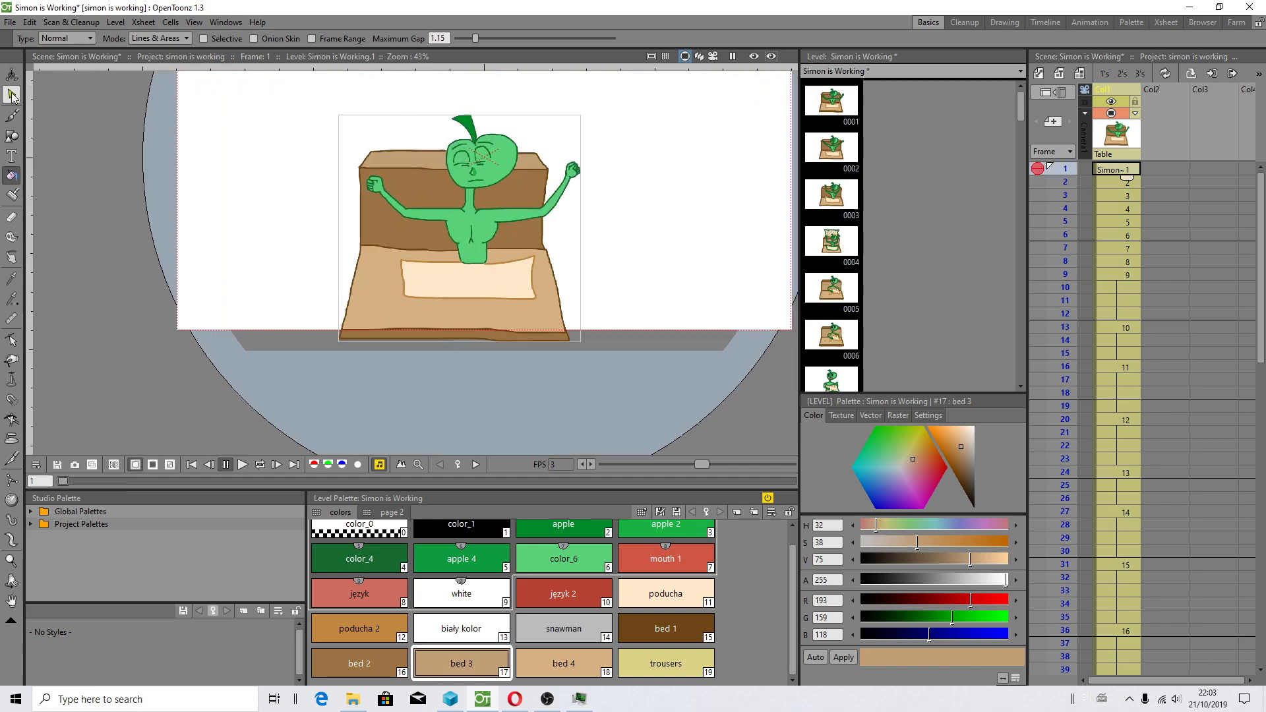
scroll(593, 99, up, 1)
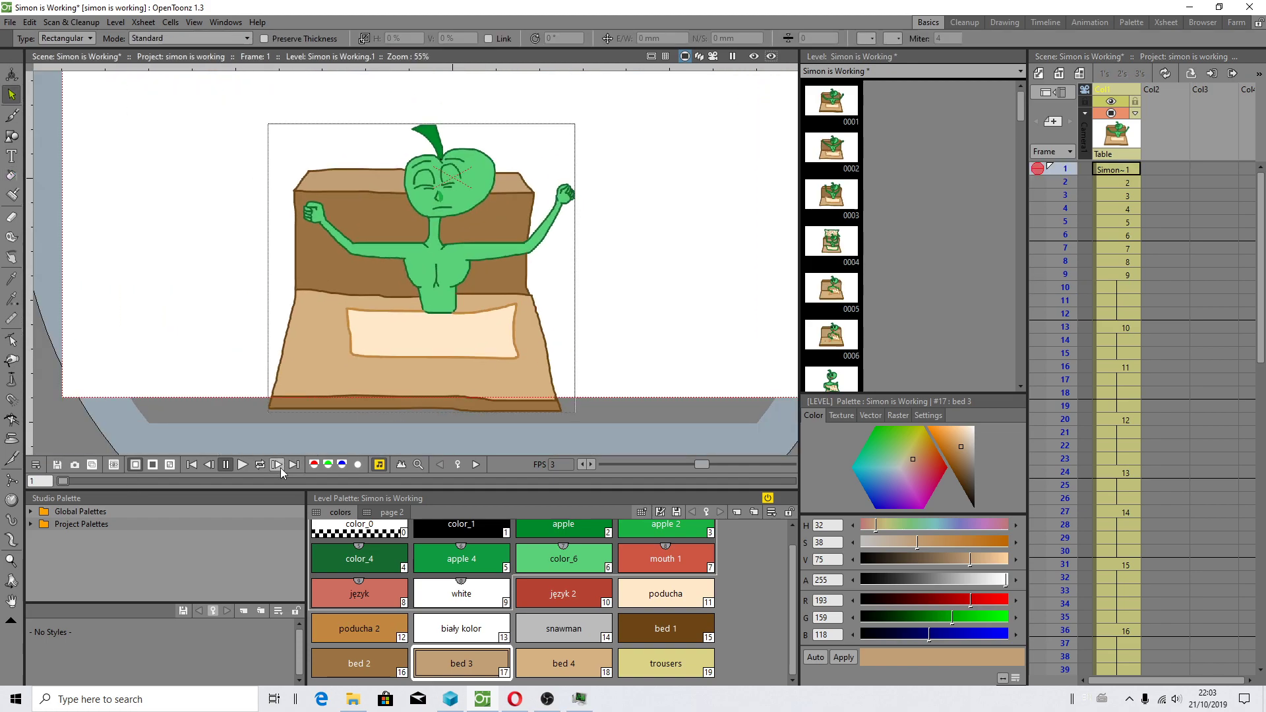
click(261, 465)
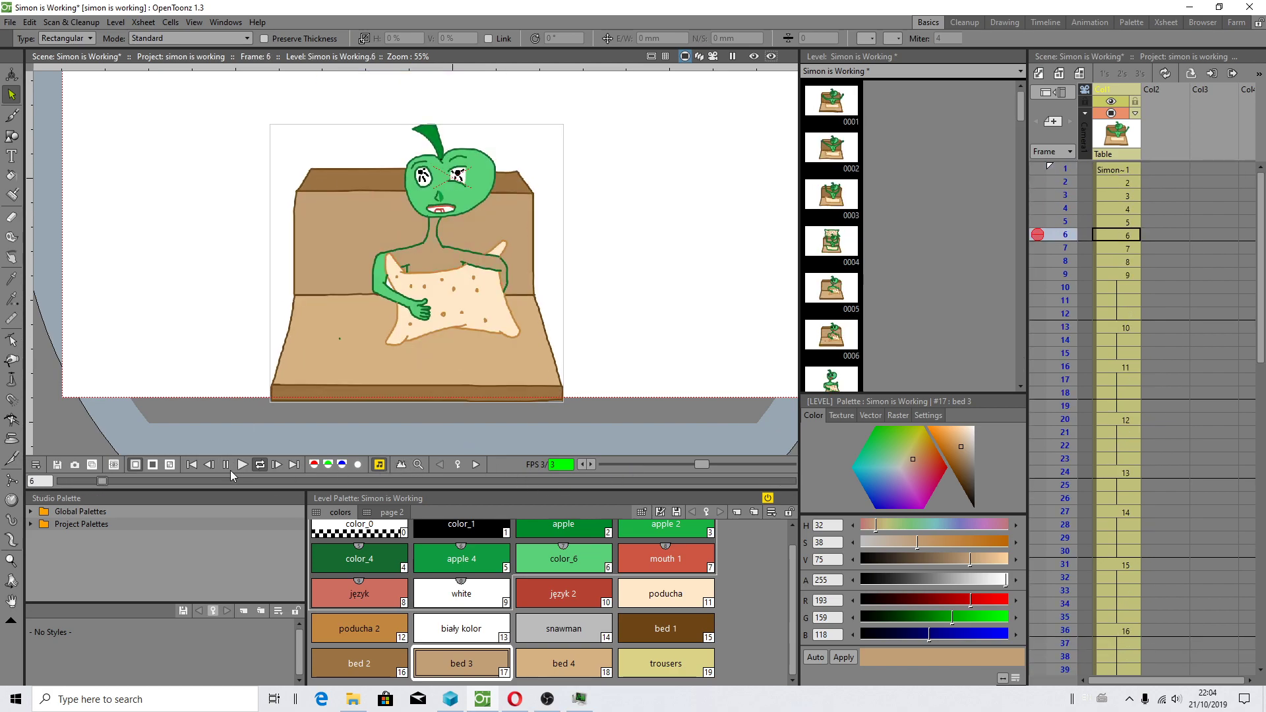
click(225, 465)
drag(116, 480, 63, 480)
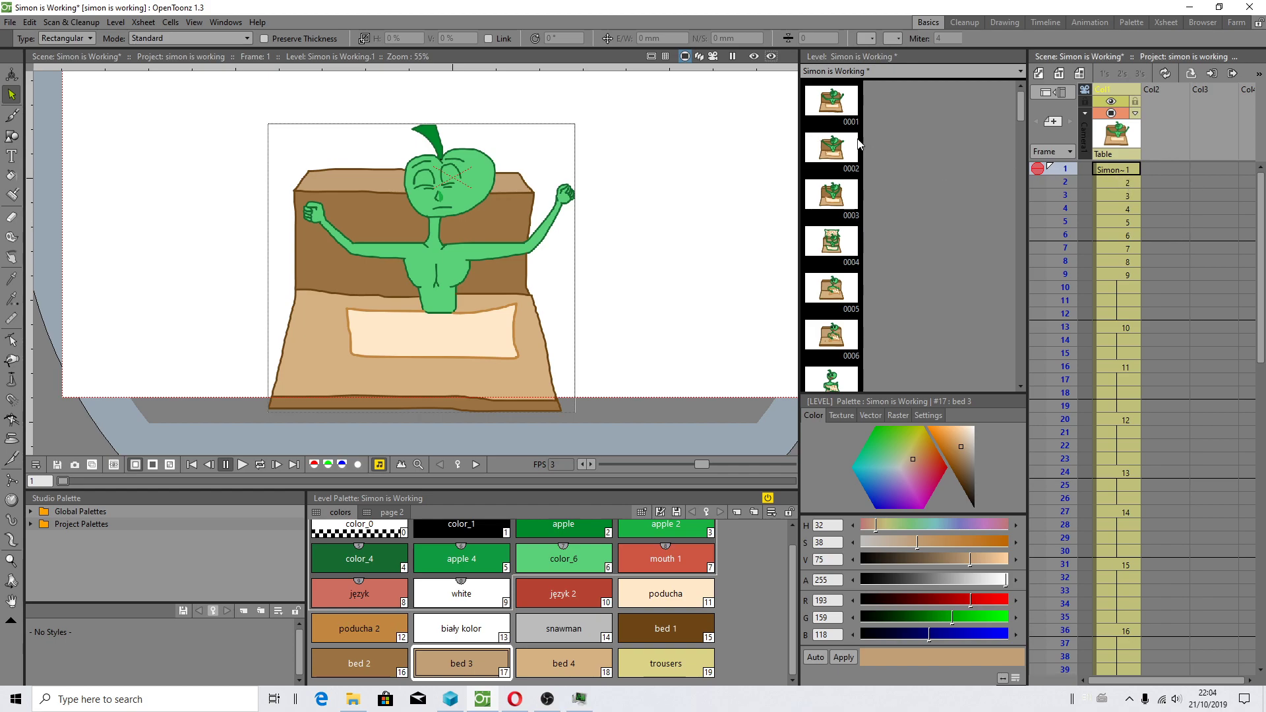
click(6, 23)
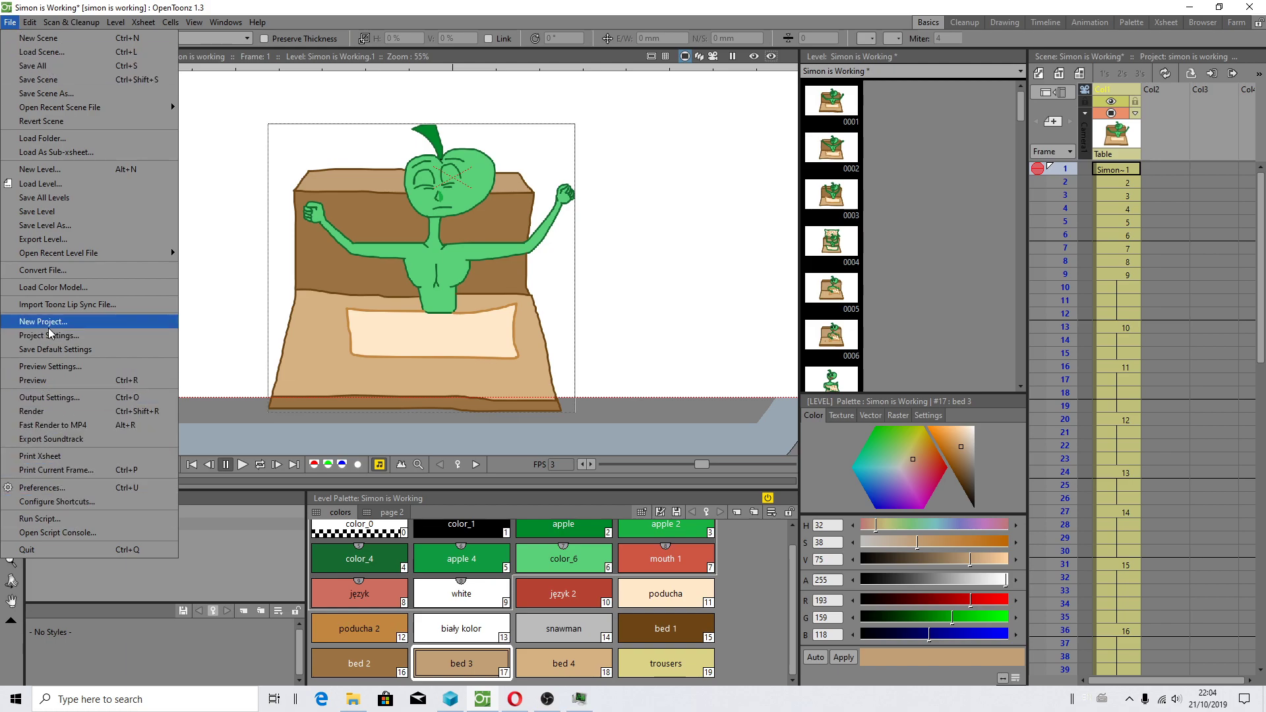
click(62, 489)
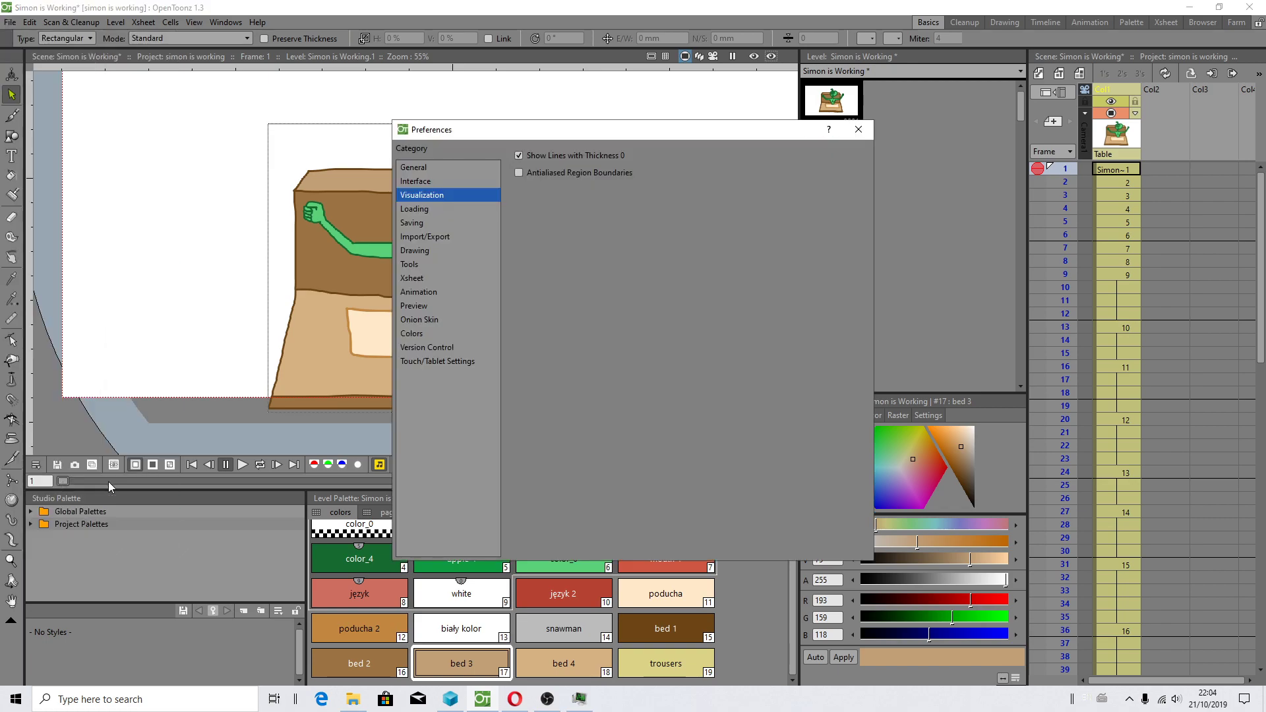
click(417, 173)
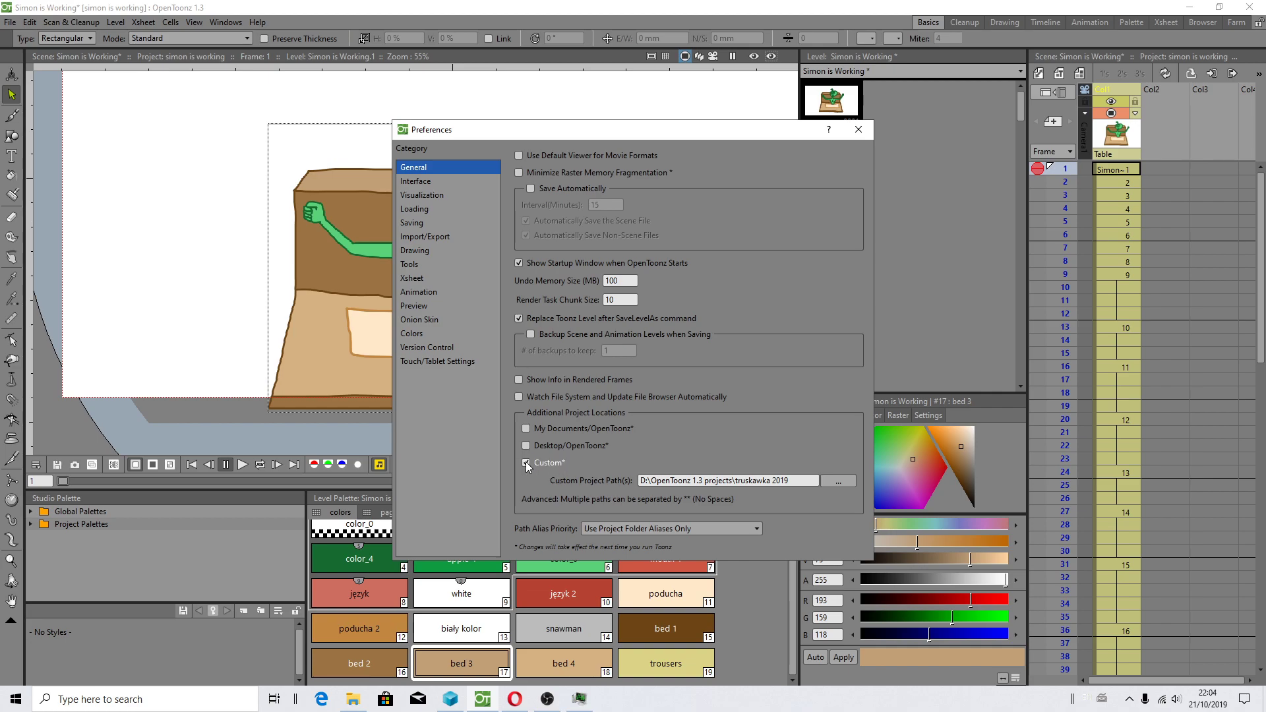
click(856, 131)
key(super)
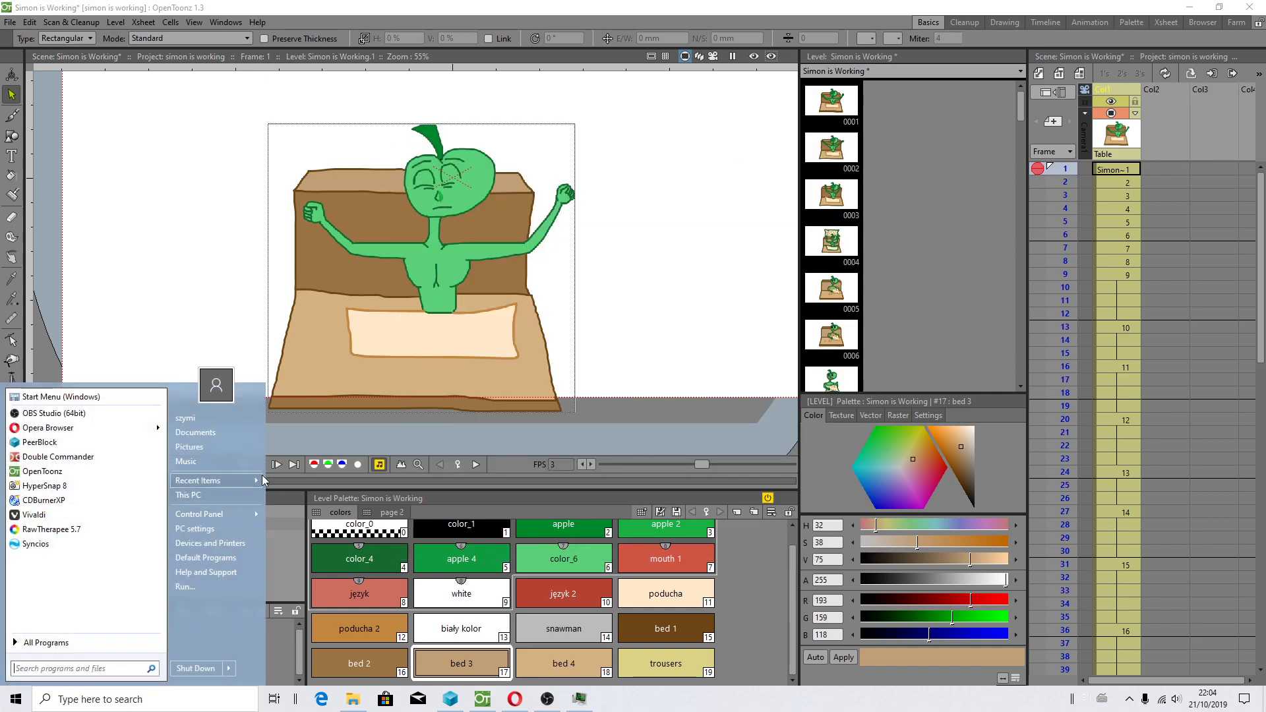
key(Escape)
key(super+e)
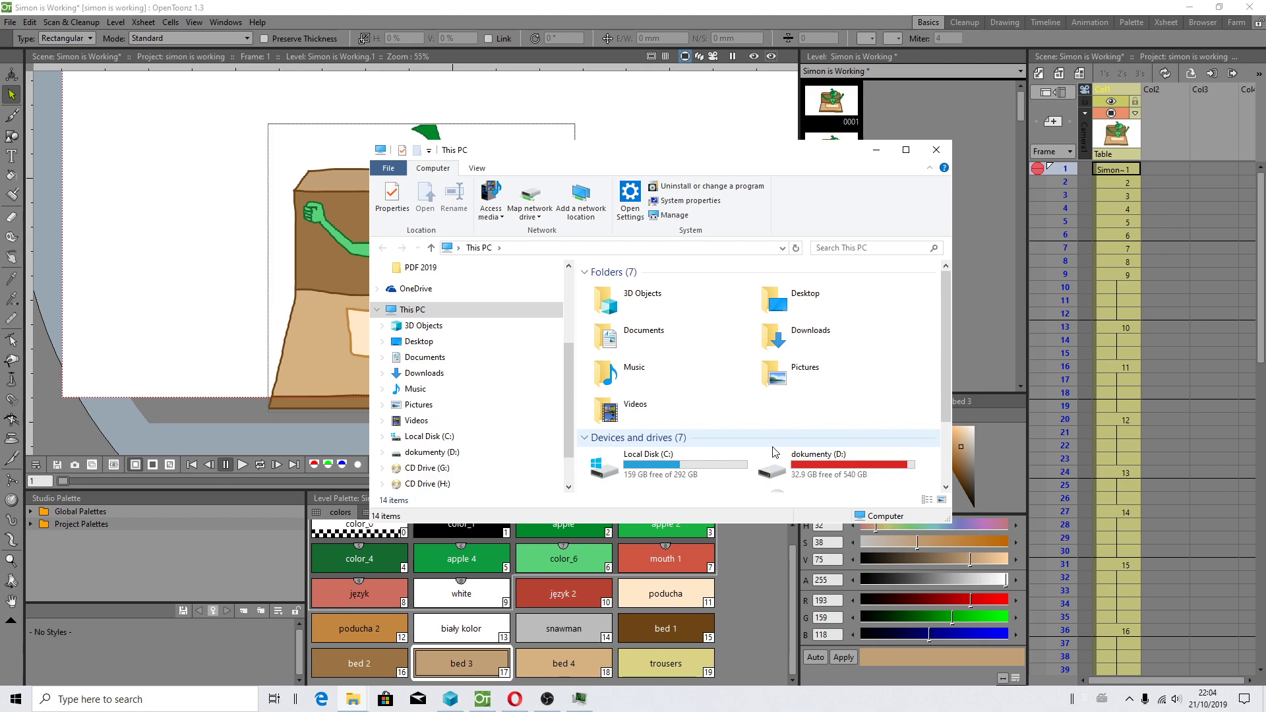
click(819, 438)
double_click(820, 465)
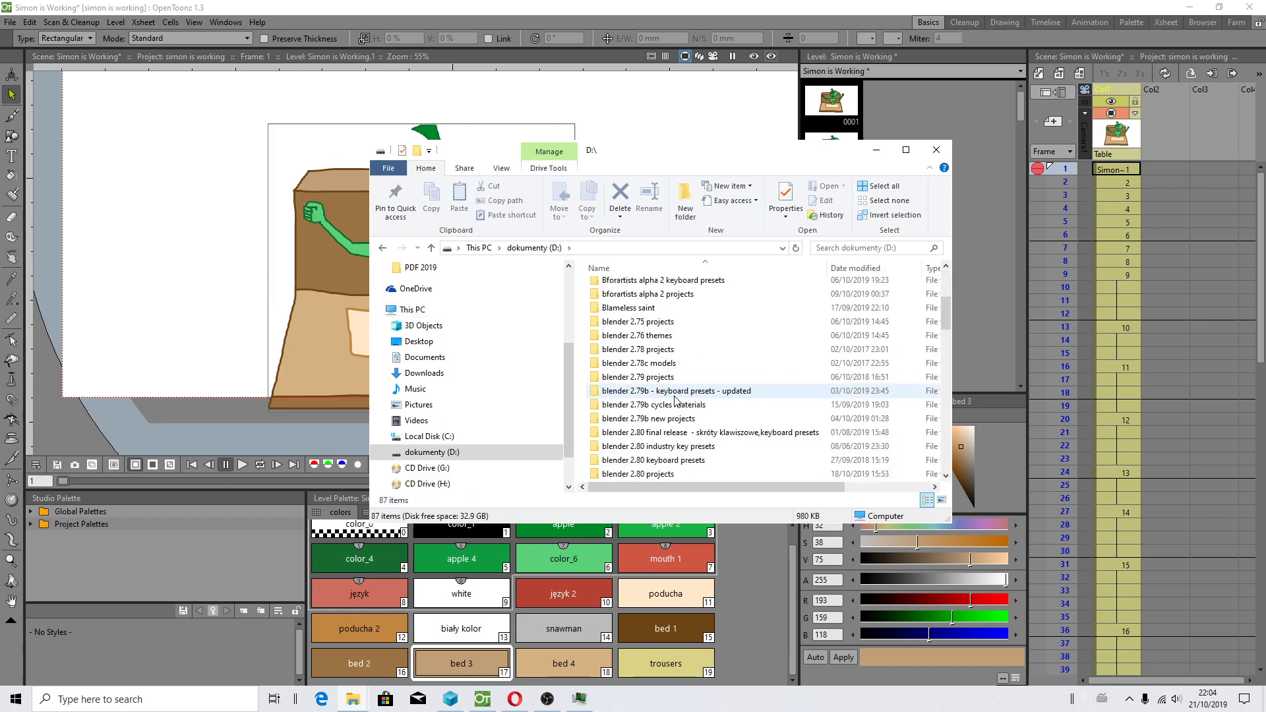
scroll(665, 396, down, 5)
scroll(665, 405, down, 5)
scroll(664, 405, down, 5)
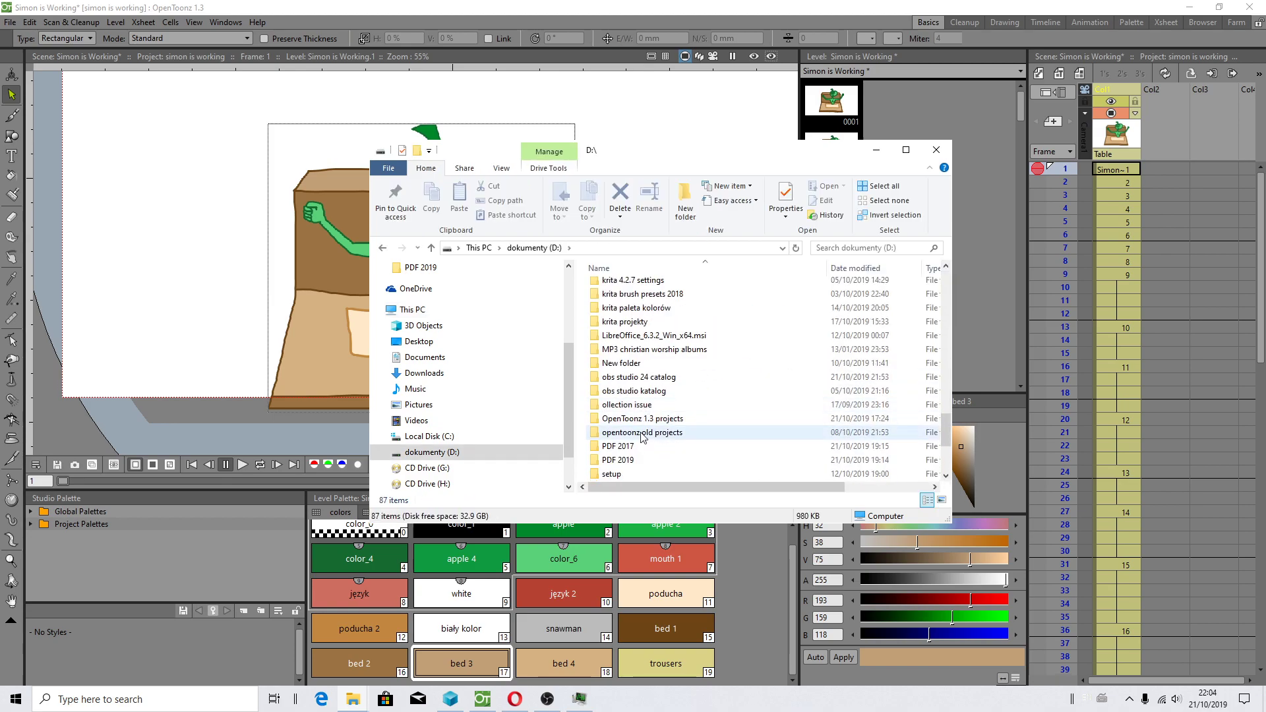
double_click(643, 420)
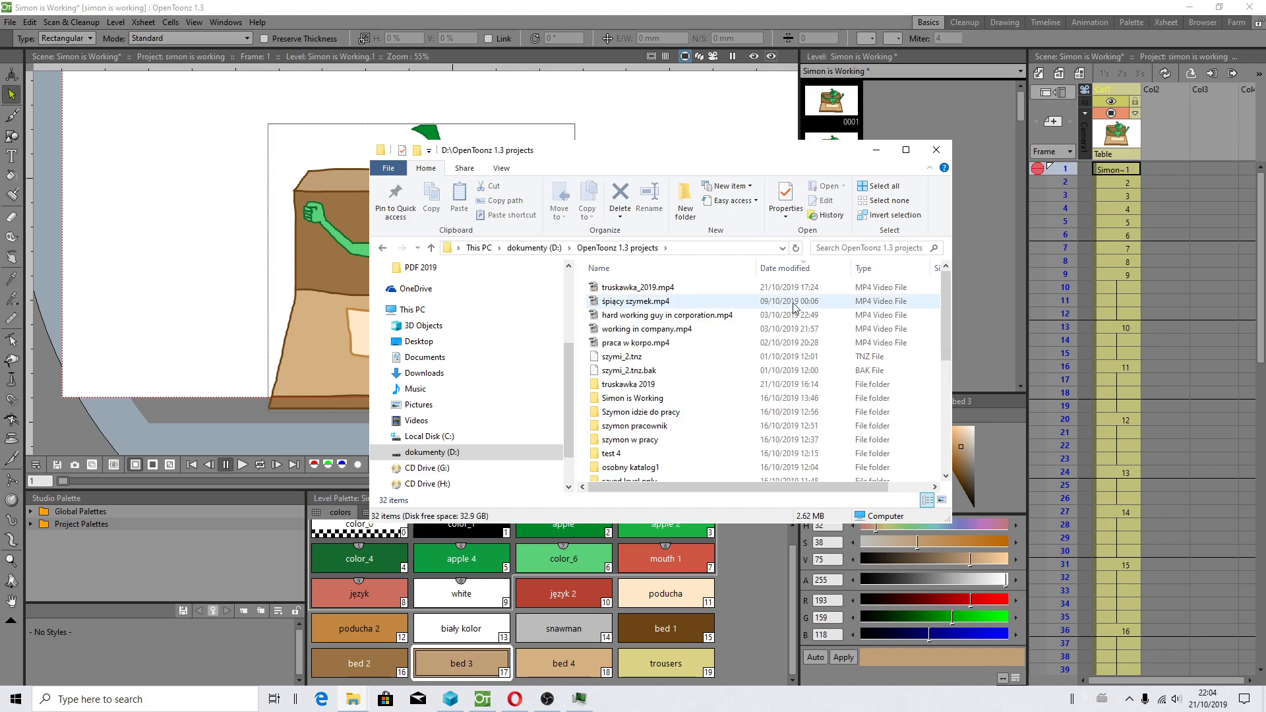
double_click(633, 398)
double_click(638, 290)
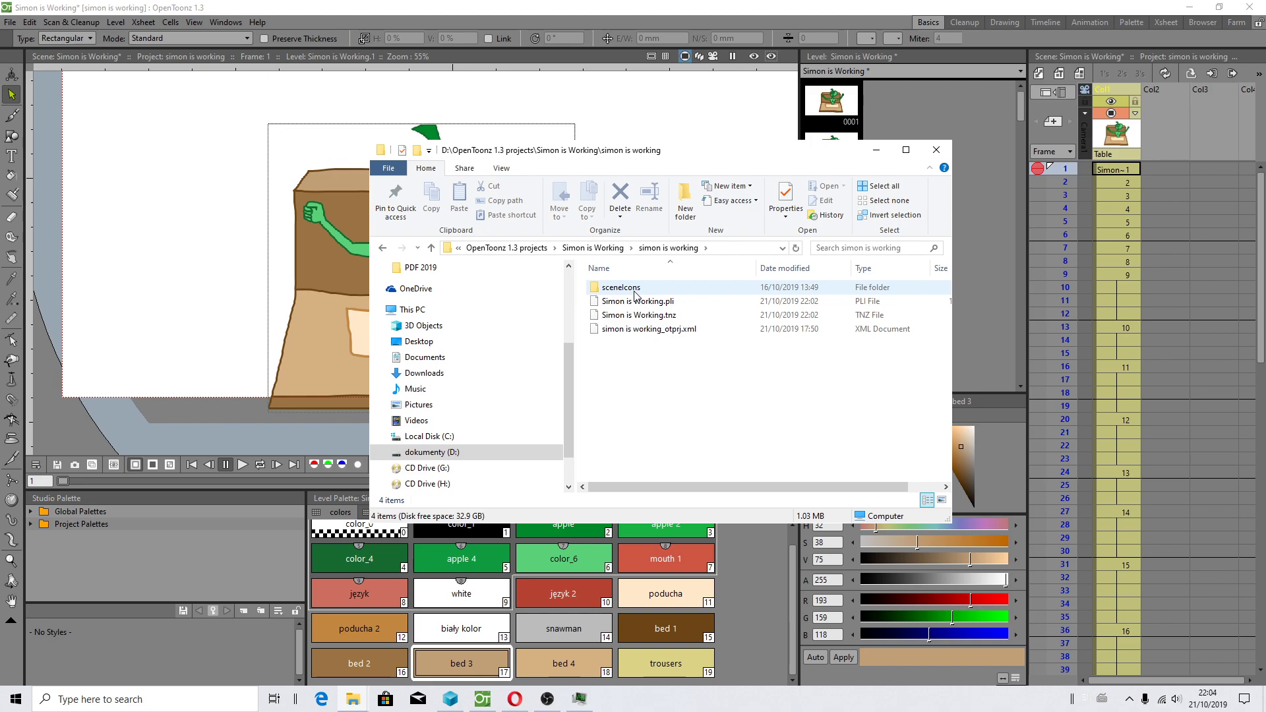
double_click(621, 287)
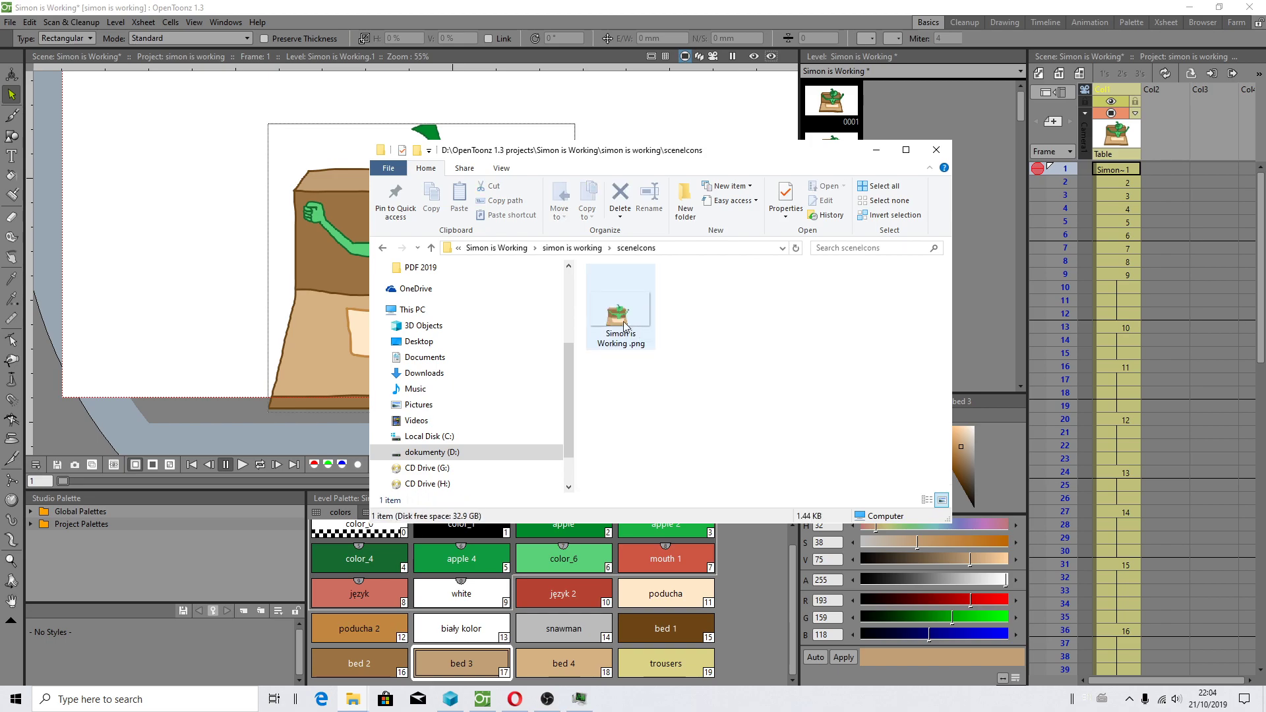
click(383, 249)
click(656, 304)
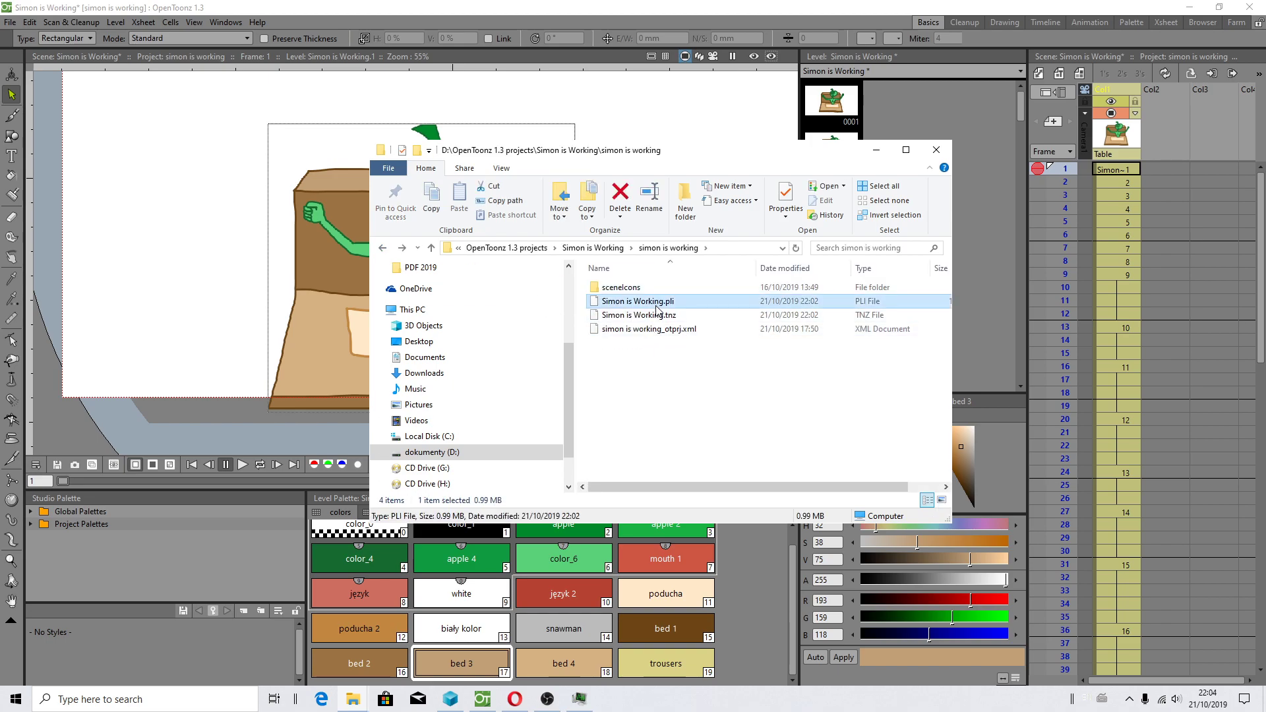
click(876, 150)
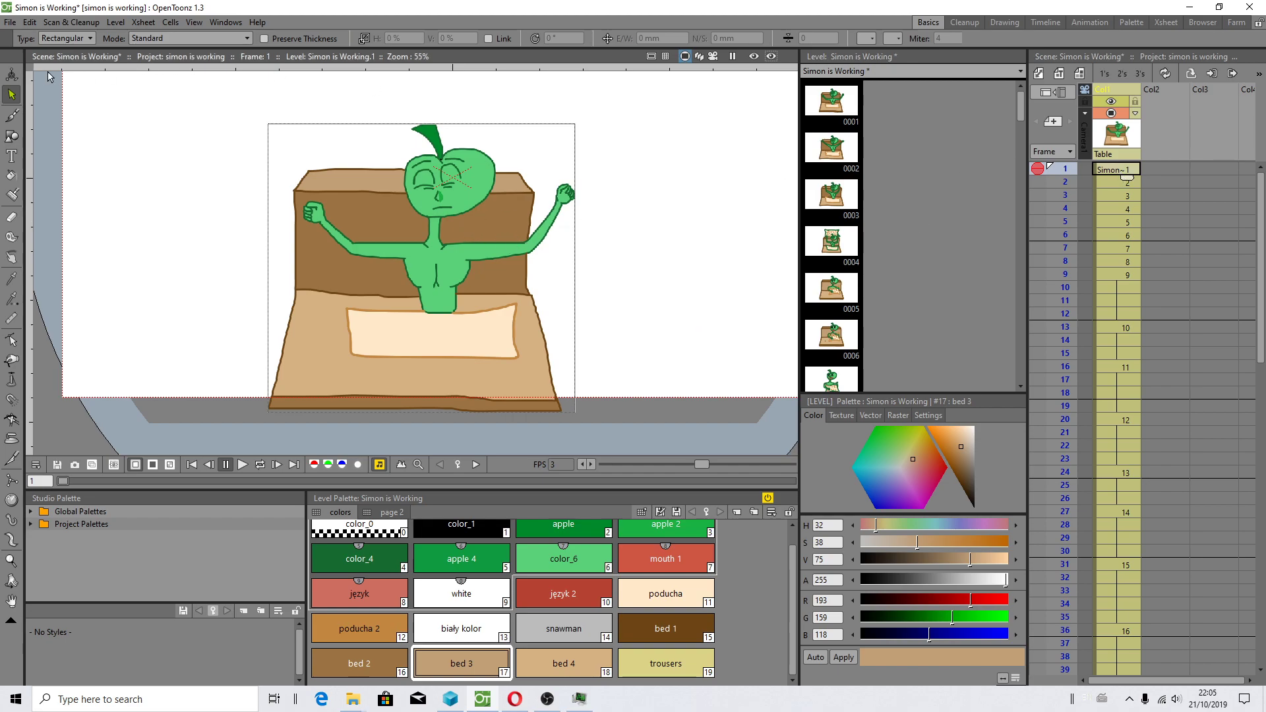
- Save All for the scene and levels, then check frame 92, the last drawing
click(10, 23)
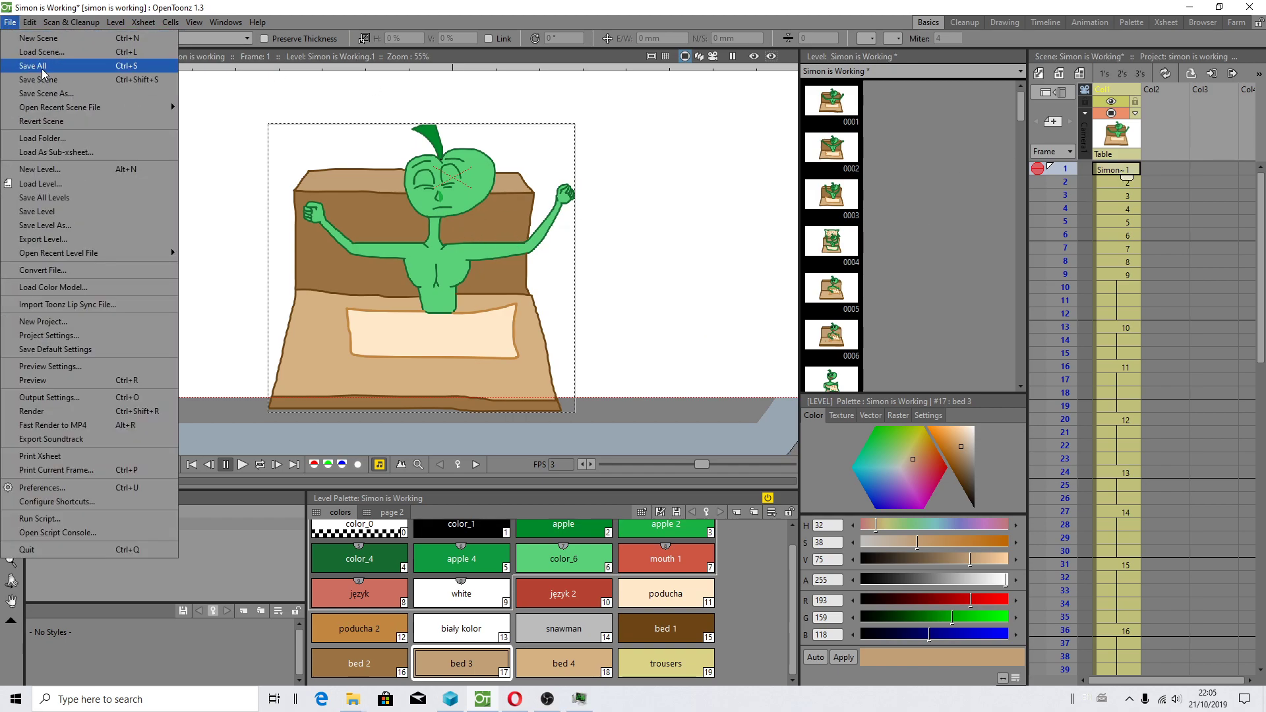
click(41, 66)
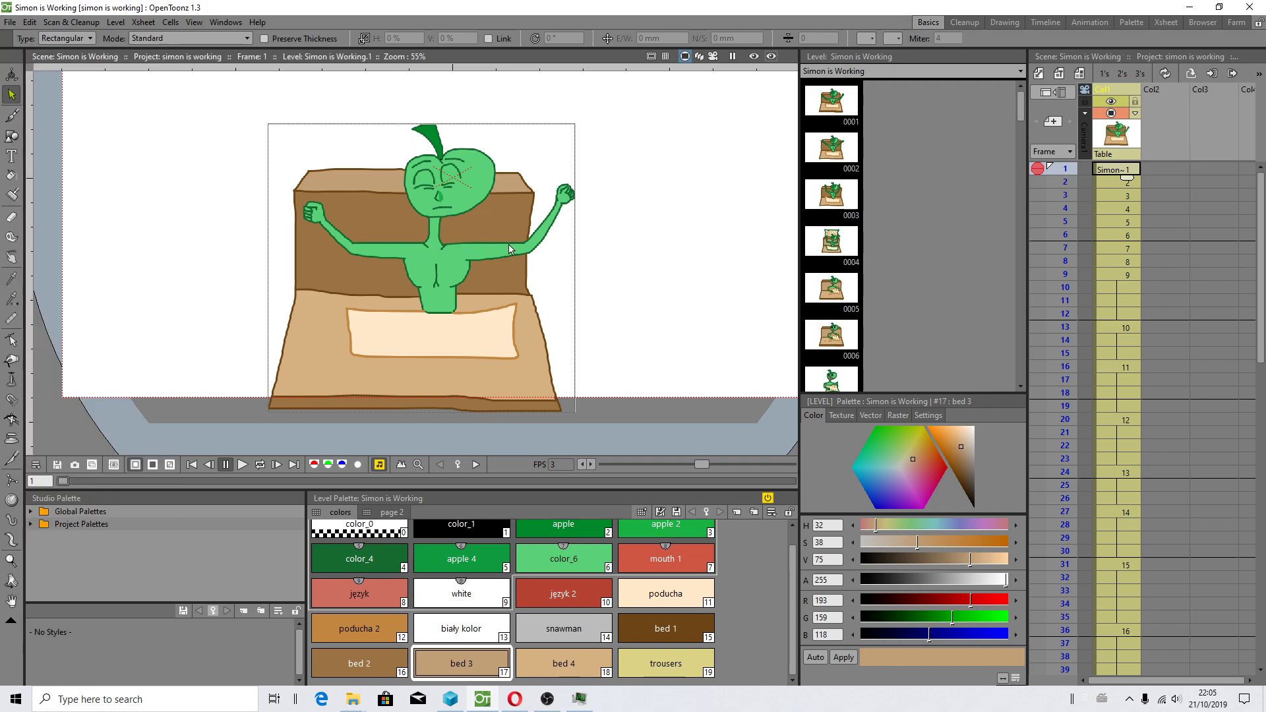
scroll(1169, 438, down, 5)
scroll(1125, 503, down, 5)
scroll(1133, 544, down, 5)
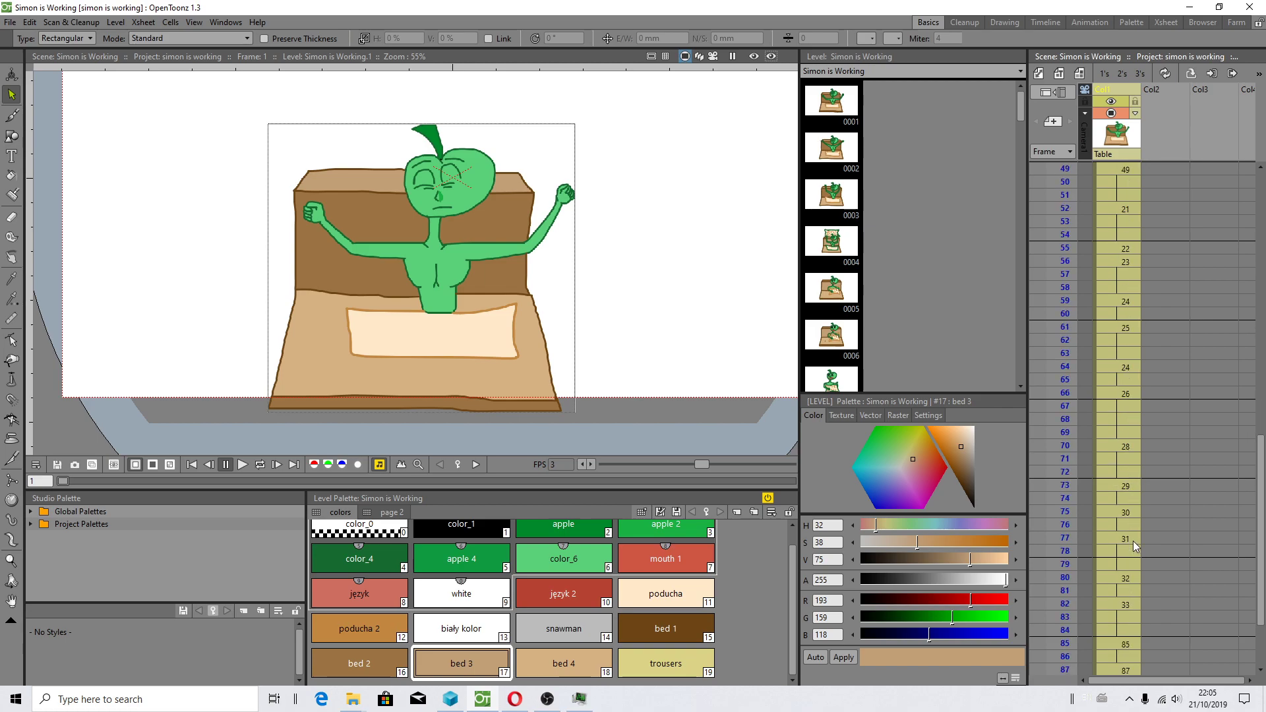
scroll(1130, 536, down, 4)
scroll(1130, 540, down, 4)
click(1123, 419)
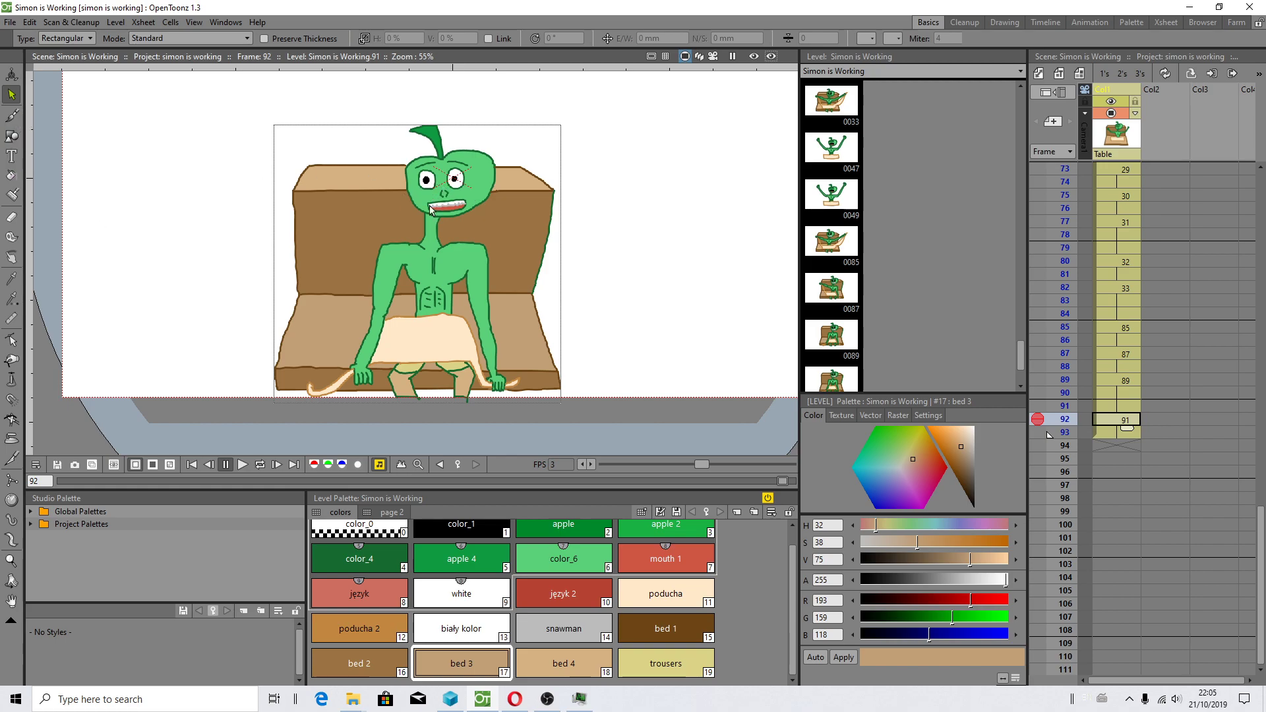
- Return to frame 1 and Save All again
scroll(1107, 455, up, 10)
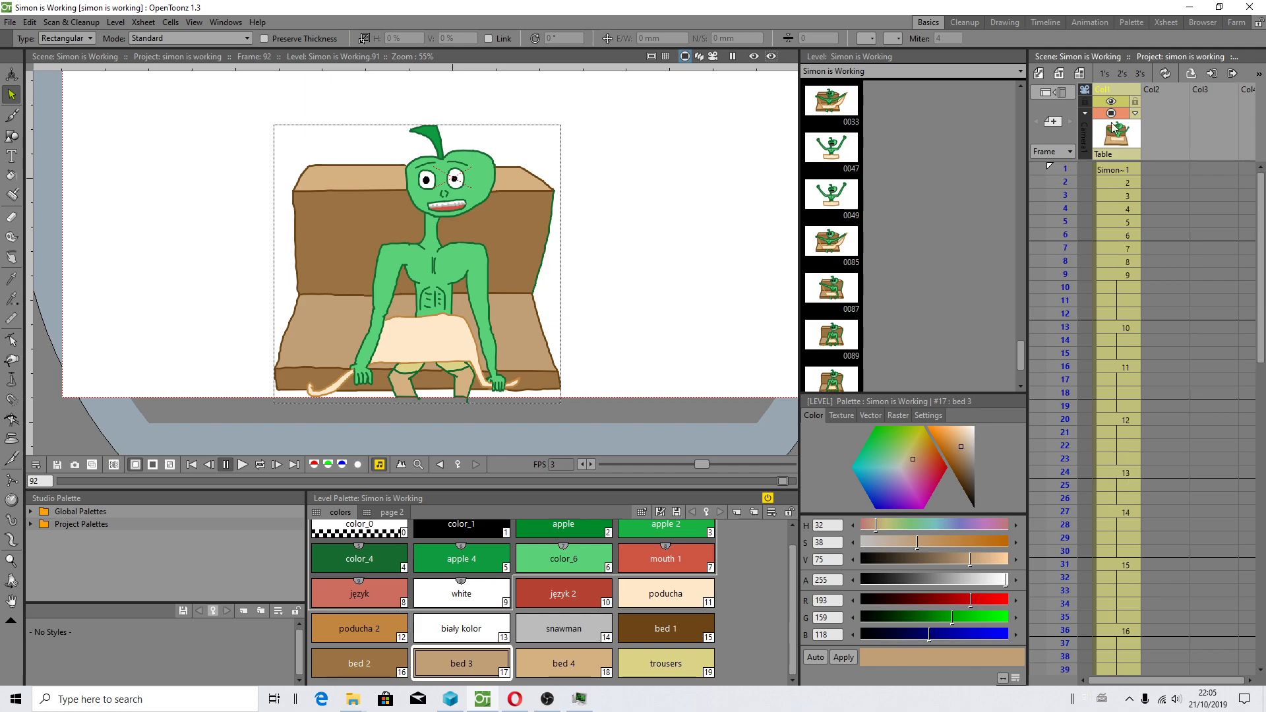
click(1113, 168)
click(10, 22)
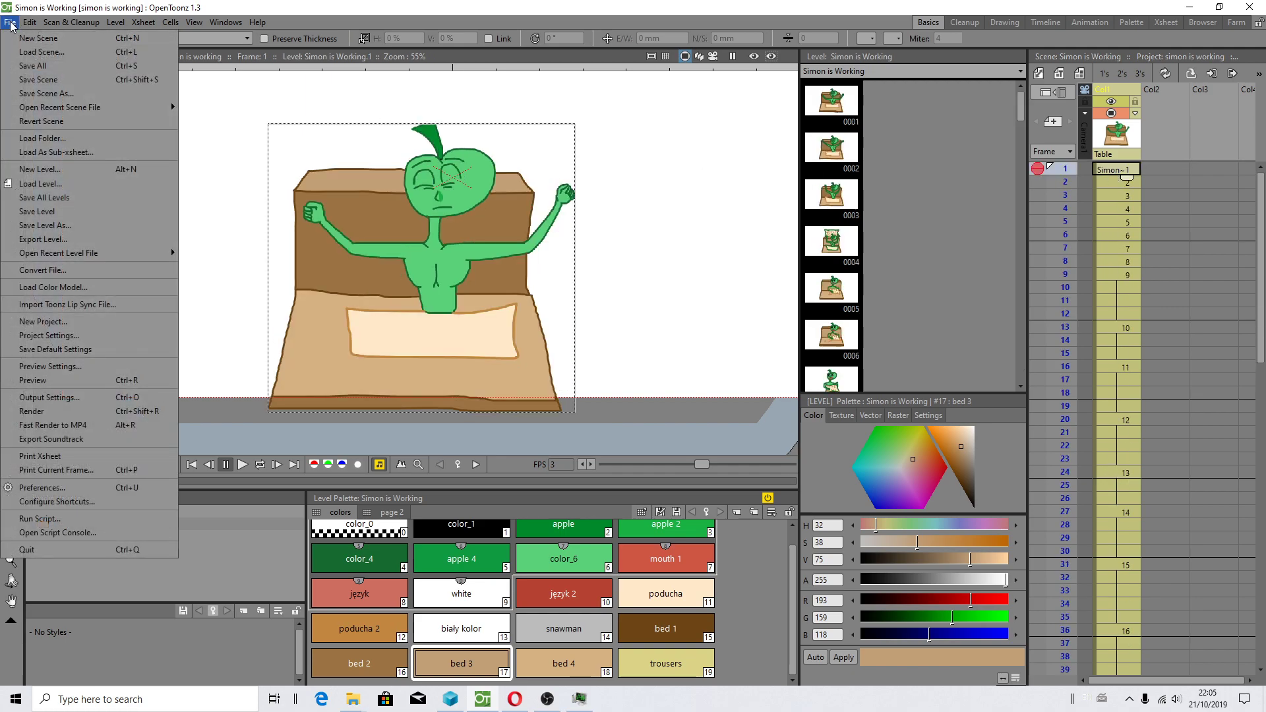
click(51, 66)
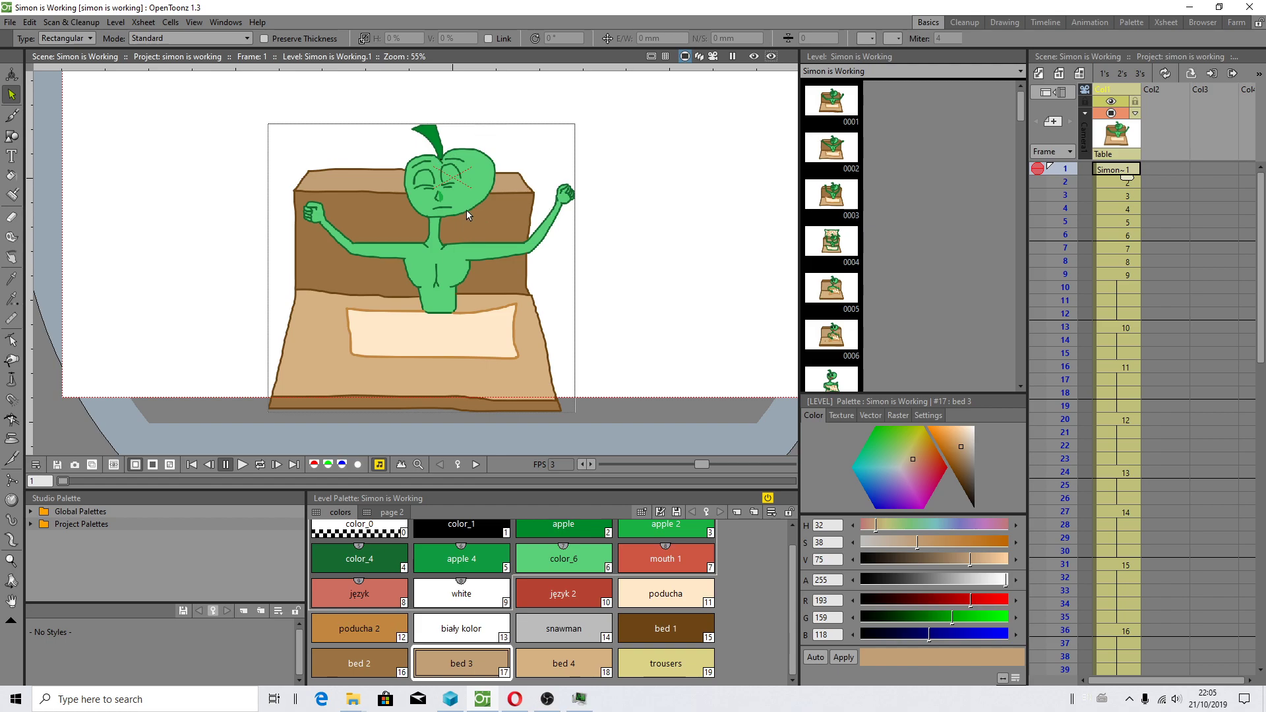
click(548, 699)
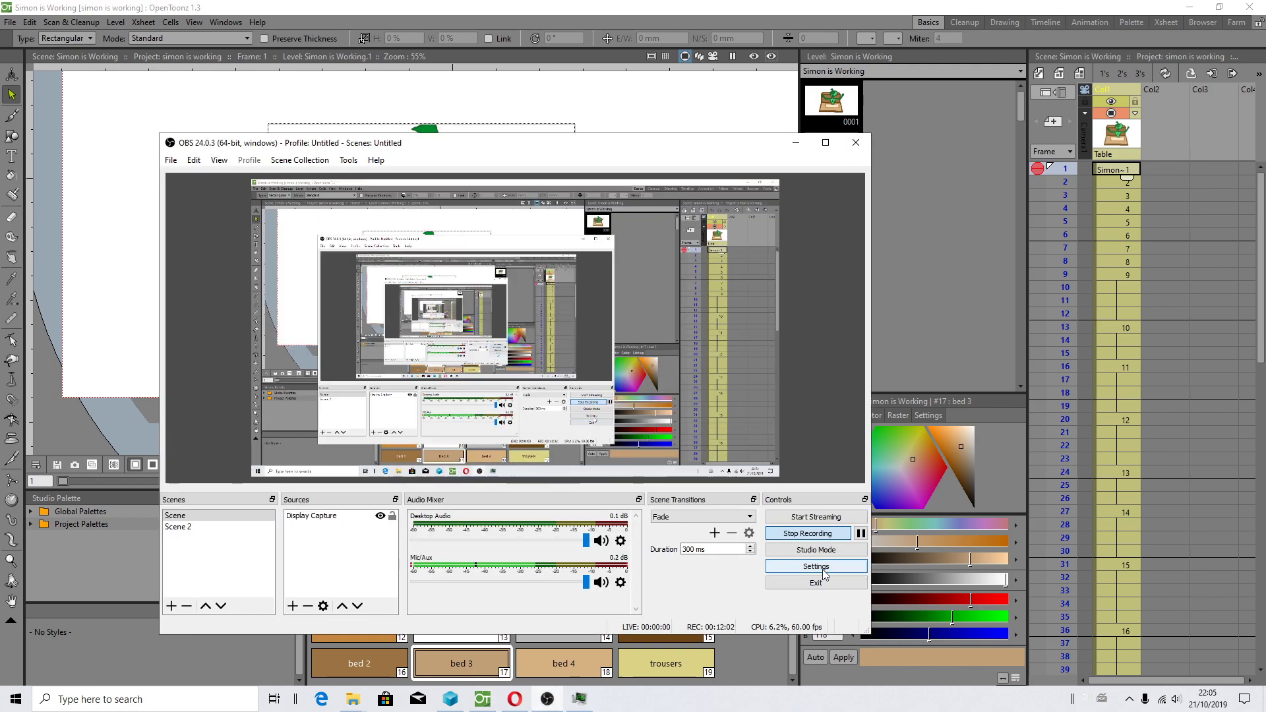